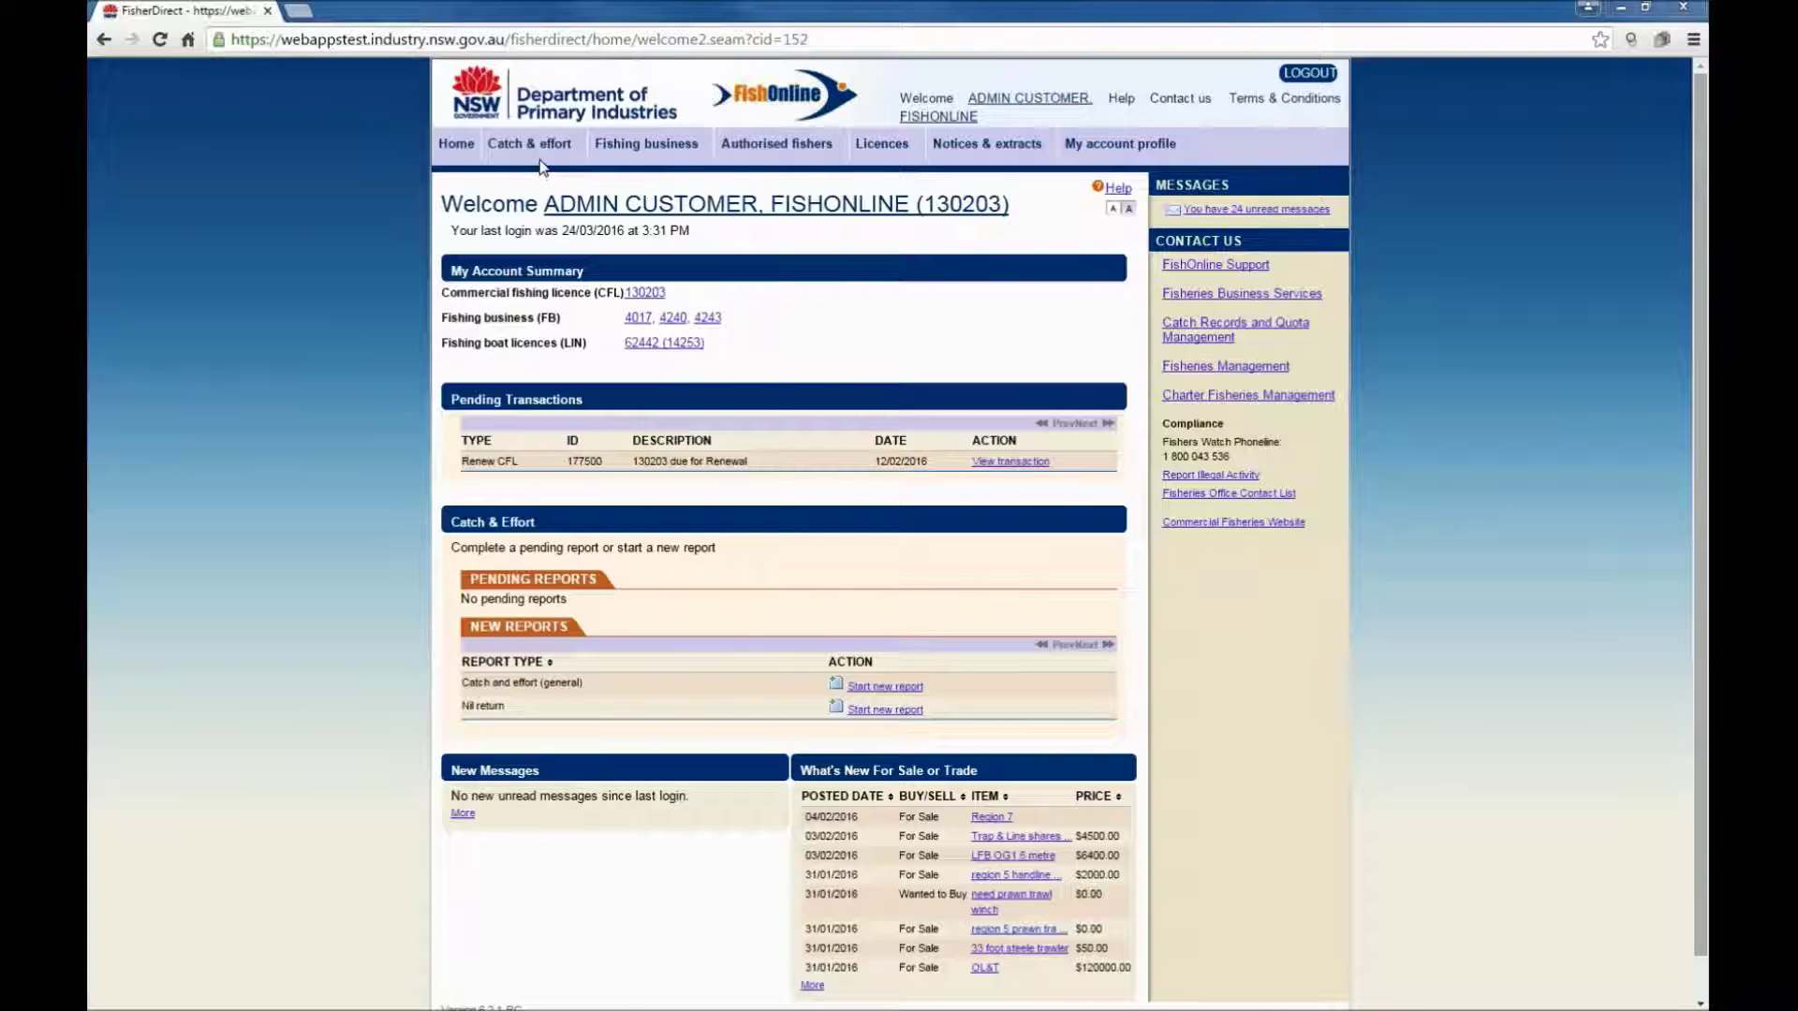
Start a new Catch & effort (General) report.
mouse_move(530, 143)
mouse_move(599, 175)
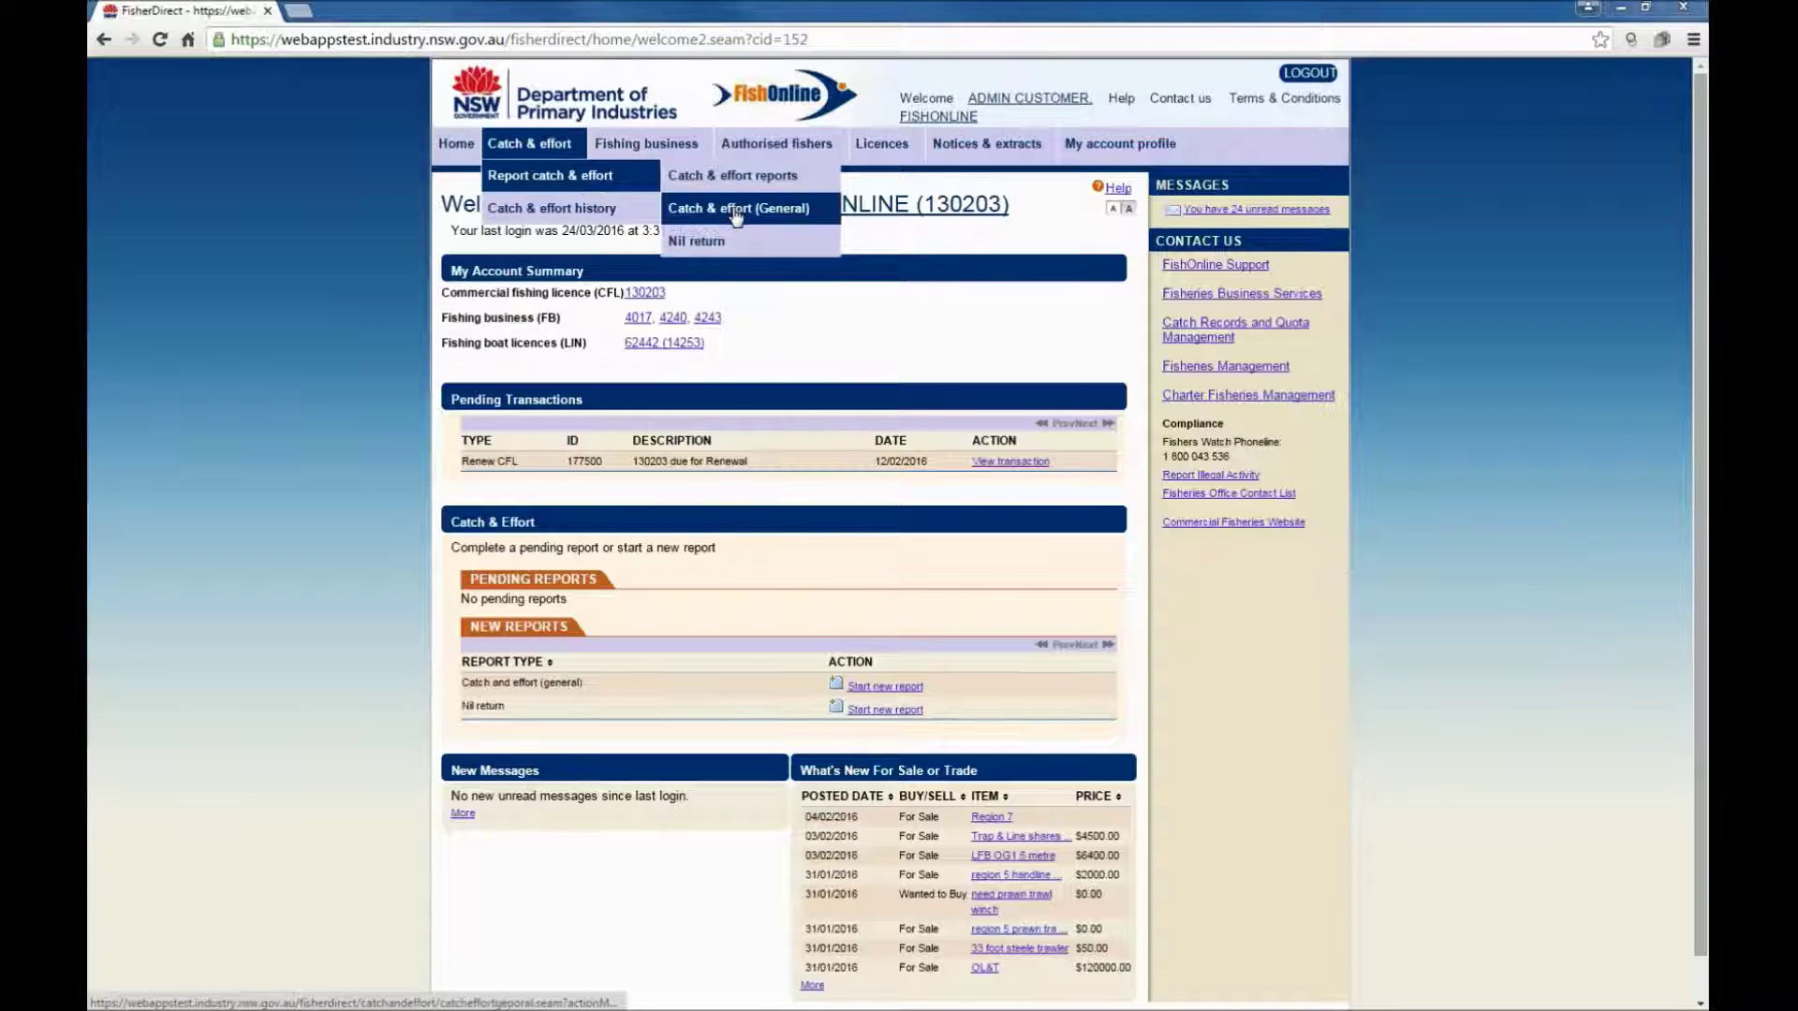
left_click(737, 211)
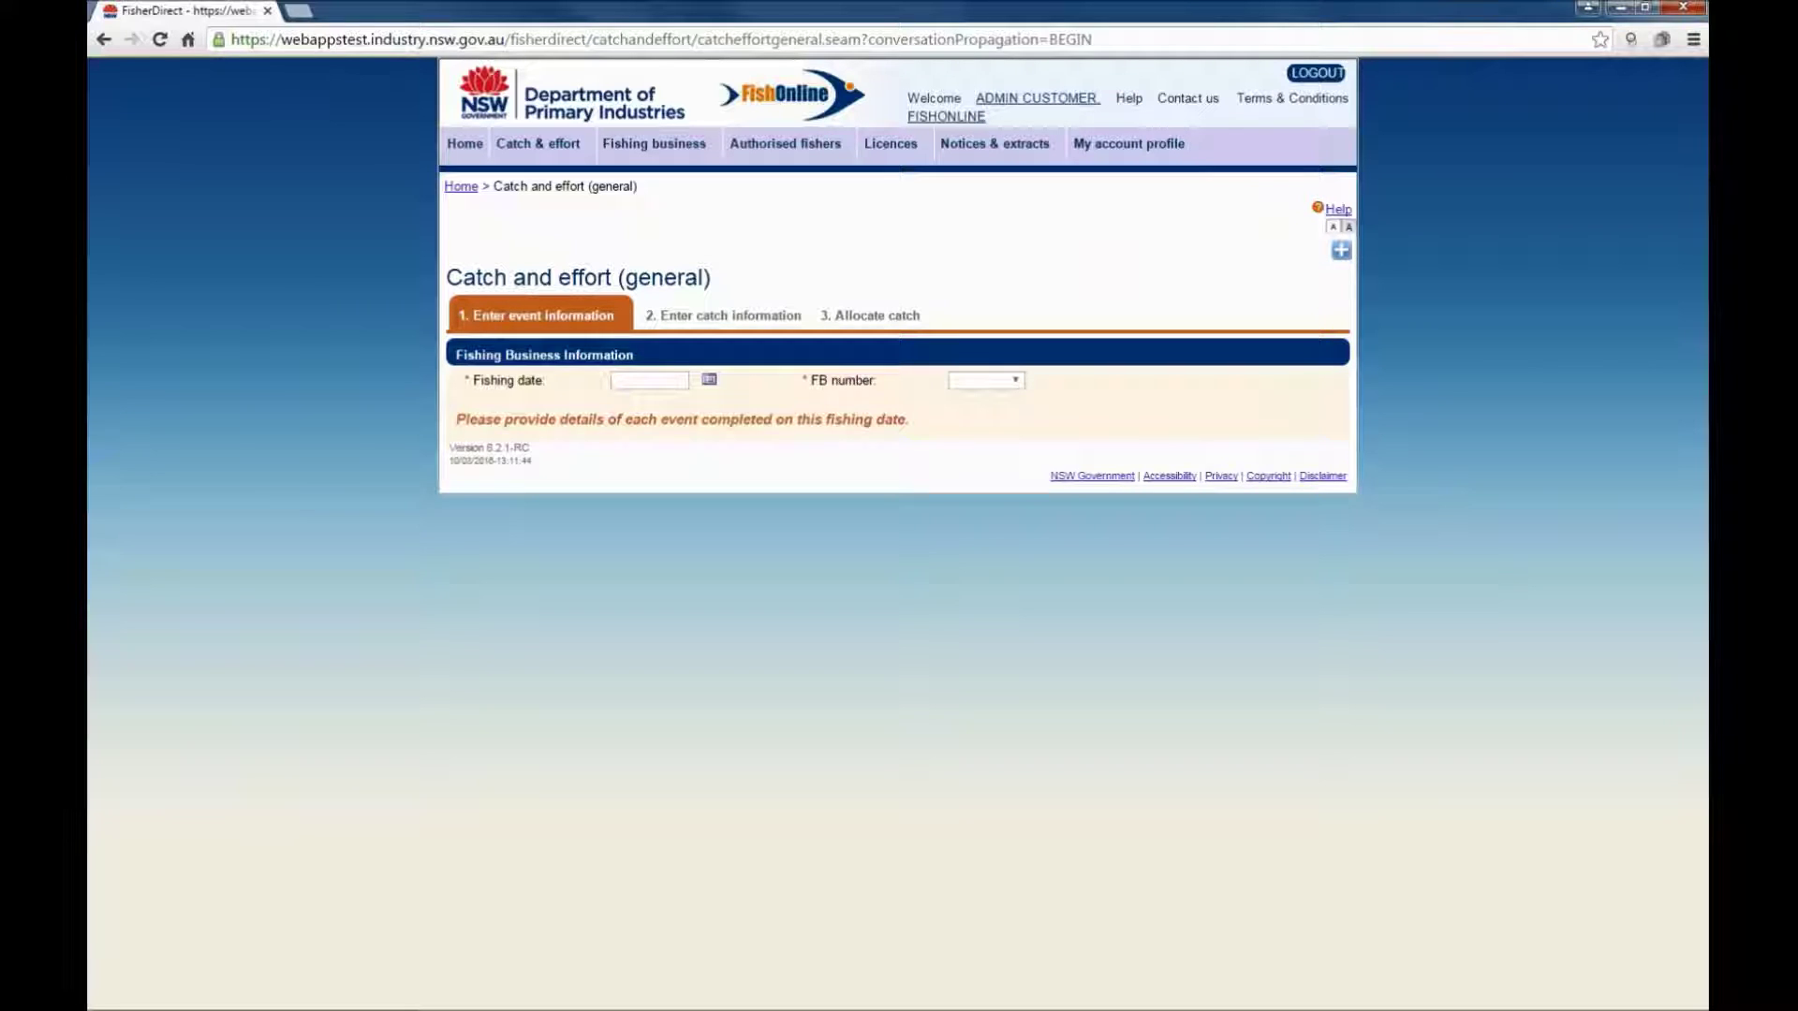
Set the fishing date to 17/03/2016 and select the last listed fishing business (FB) number.
left_click(648, 380)
left_click(710, 382)
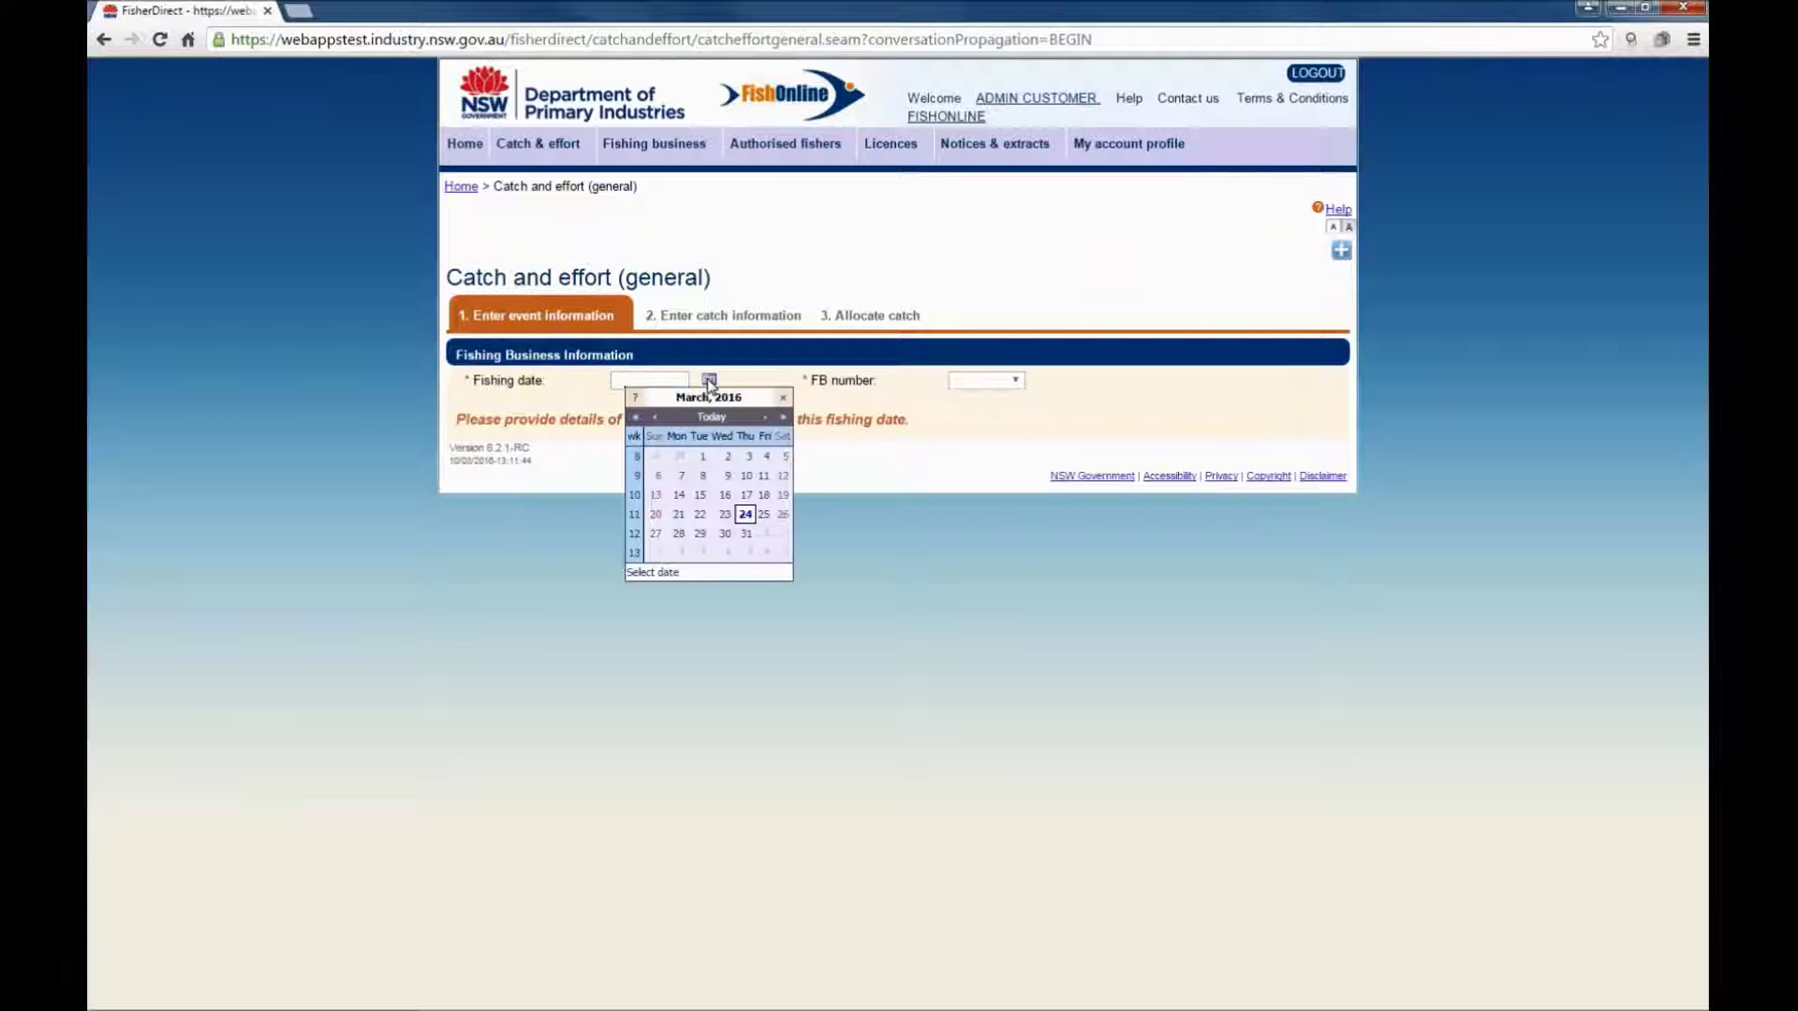
left_click(746, 494)
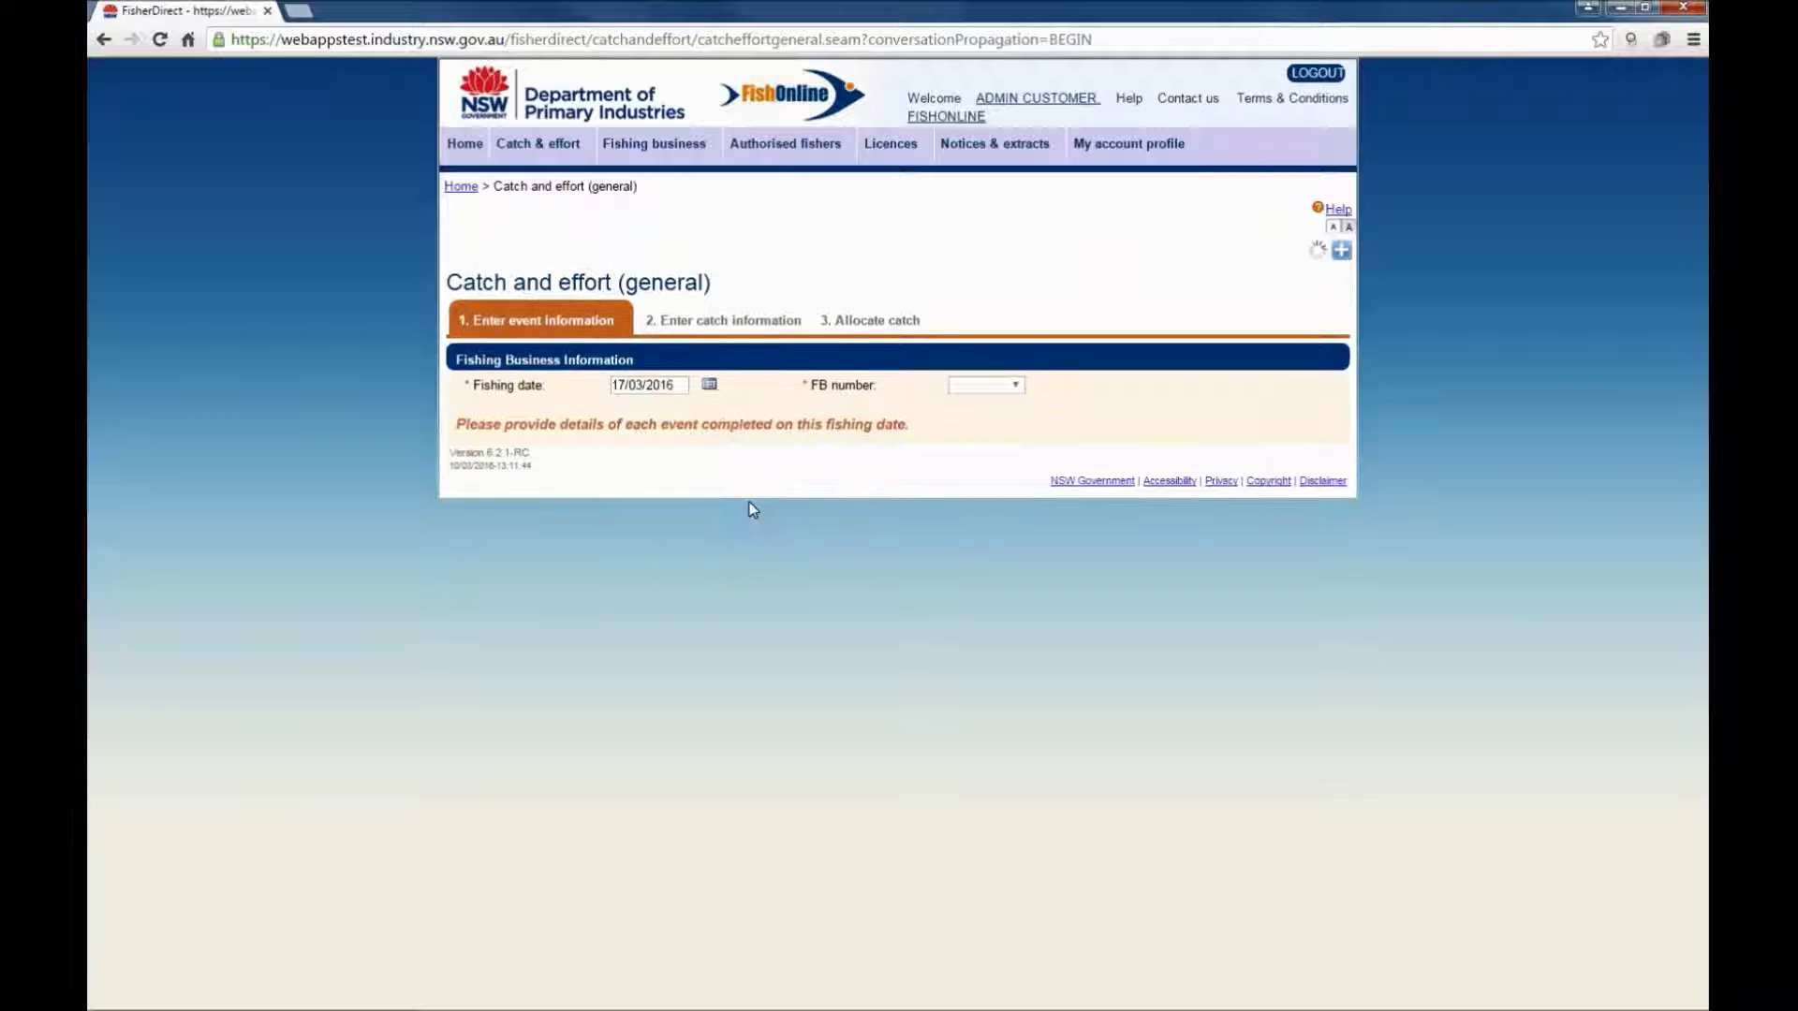
left_click(1020, 392)
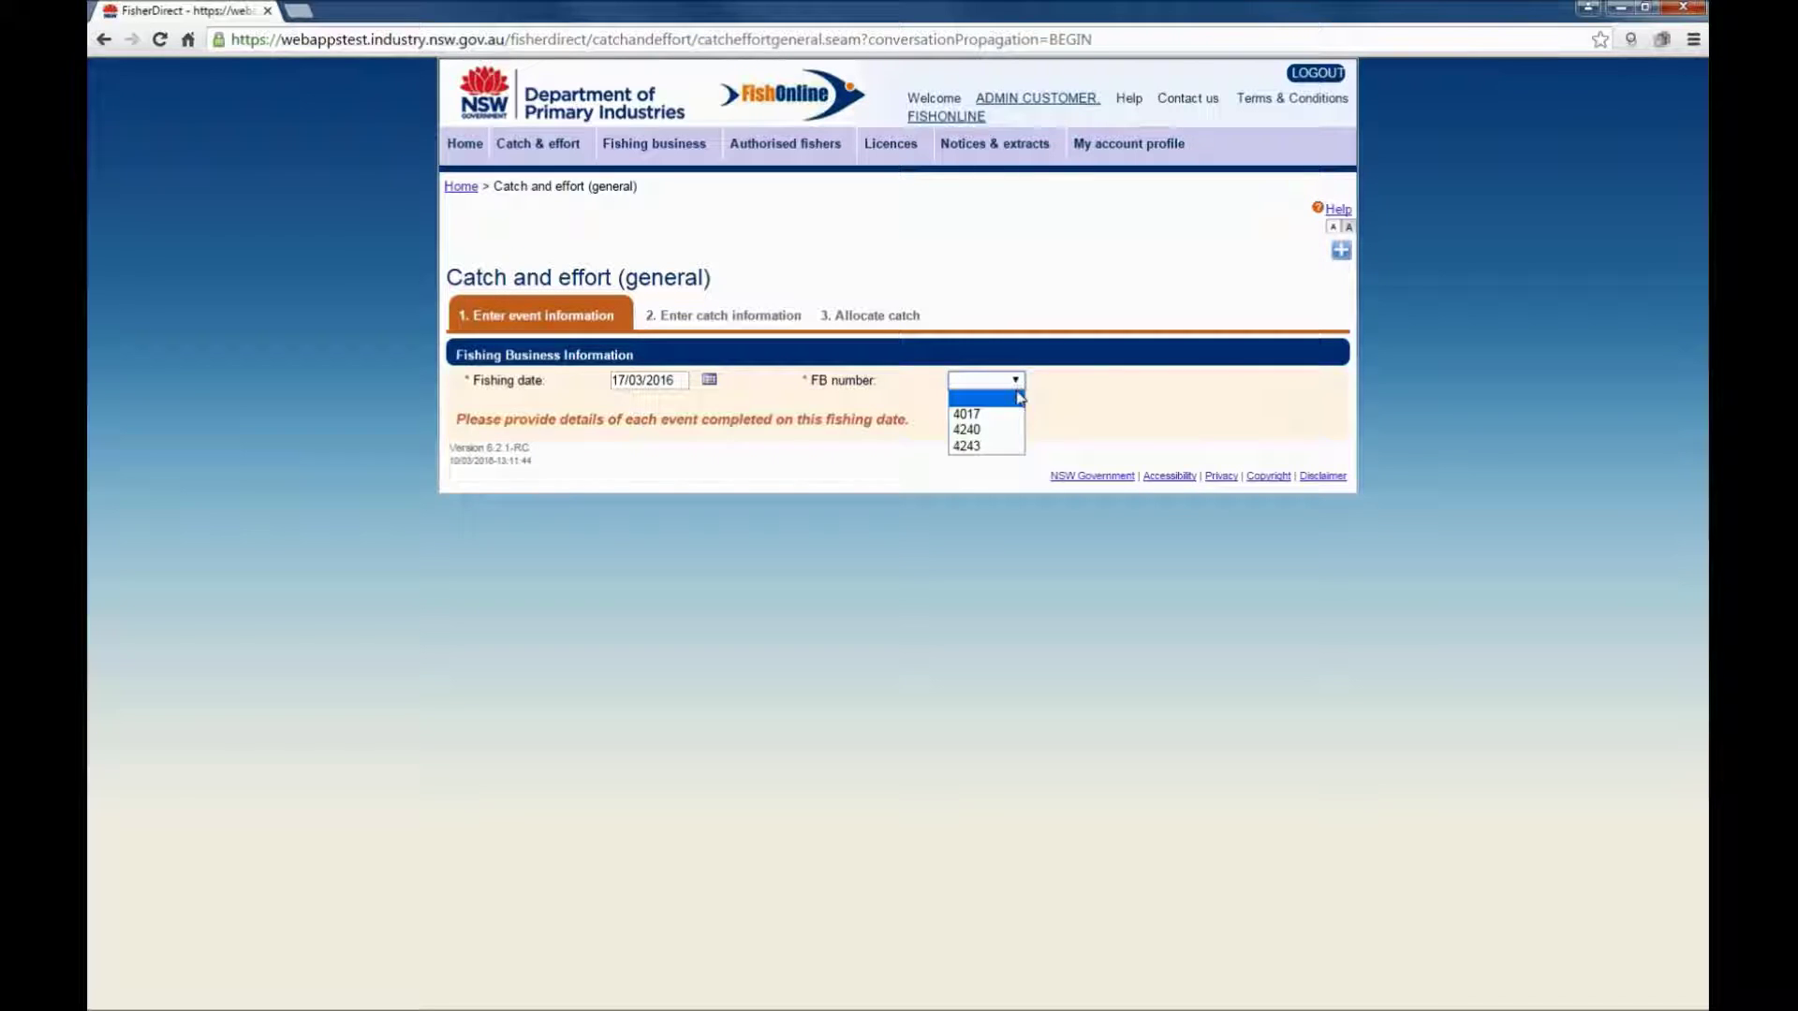
left_click(994, 446)
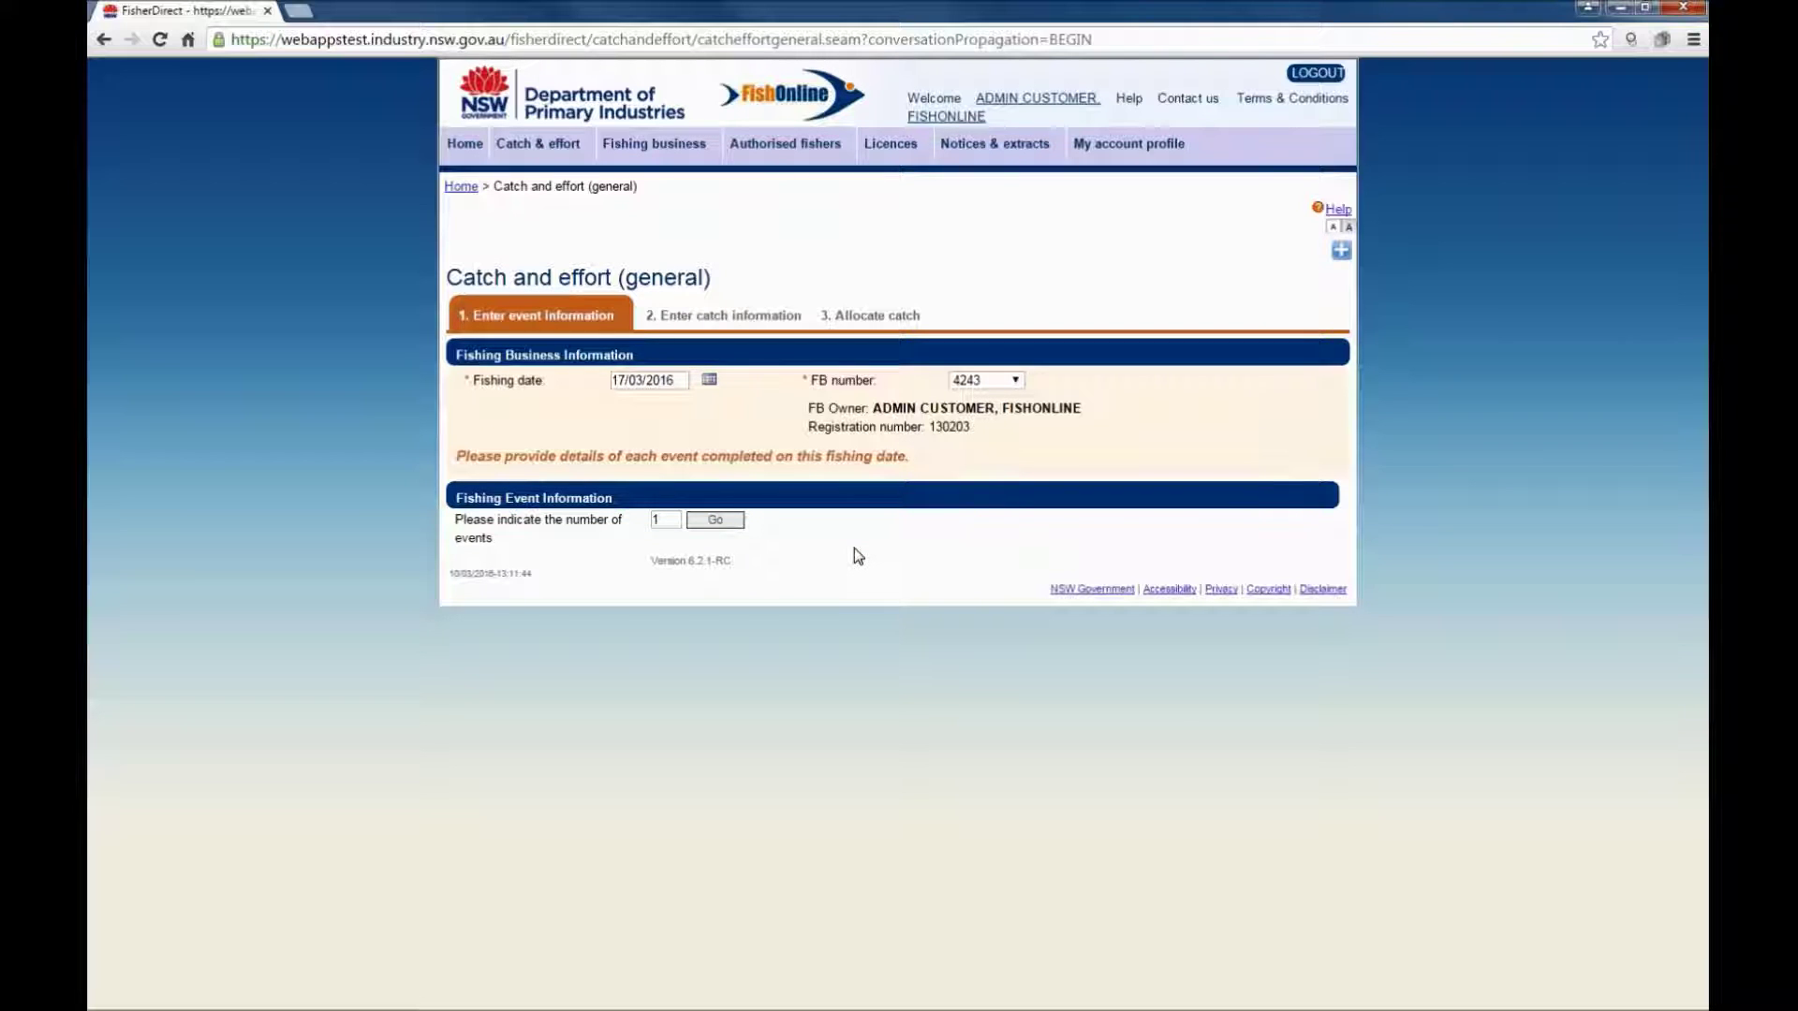
Set the number of fishing events to 2 and load their entry forms.
left_click(656, 521)
type("2")
key("Return")
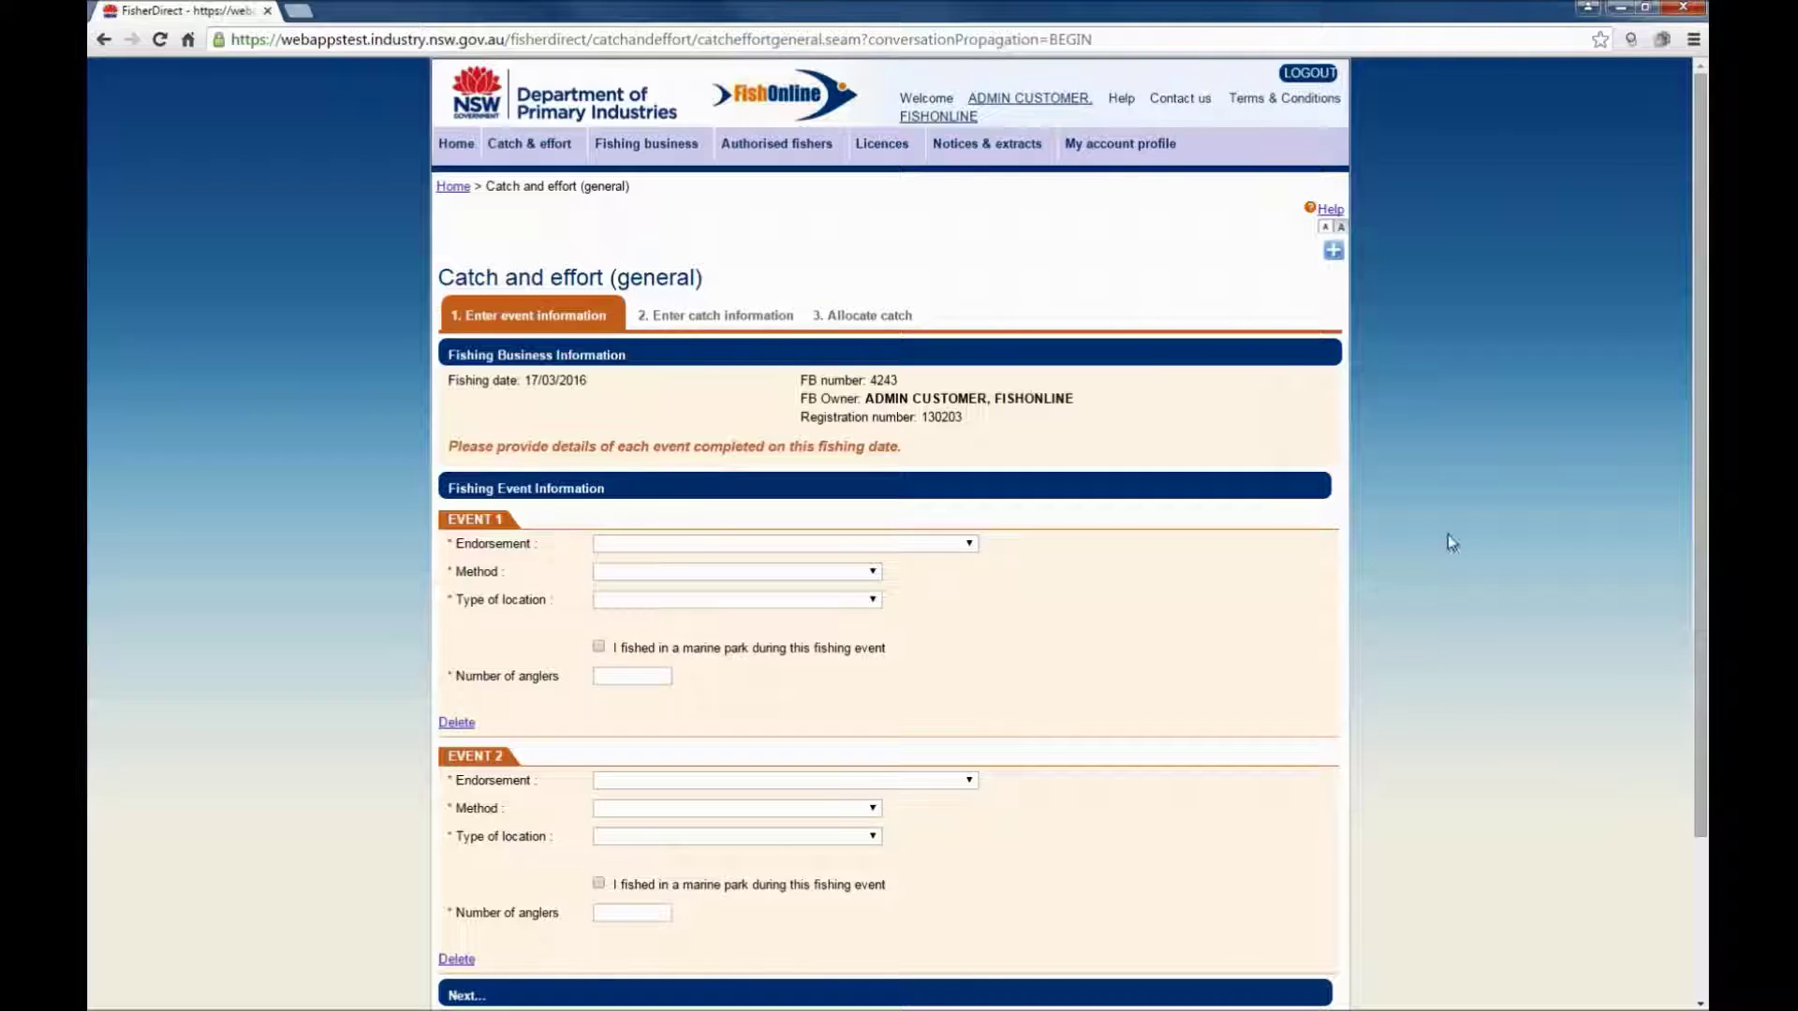
For Event 1, choose the endorsement Charter Fishing Activity - Estuarine Fishing and the method Hoop or Lift net; Witches hat - Charter.
left_click(970, 545)
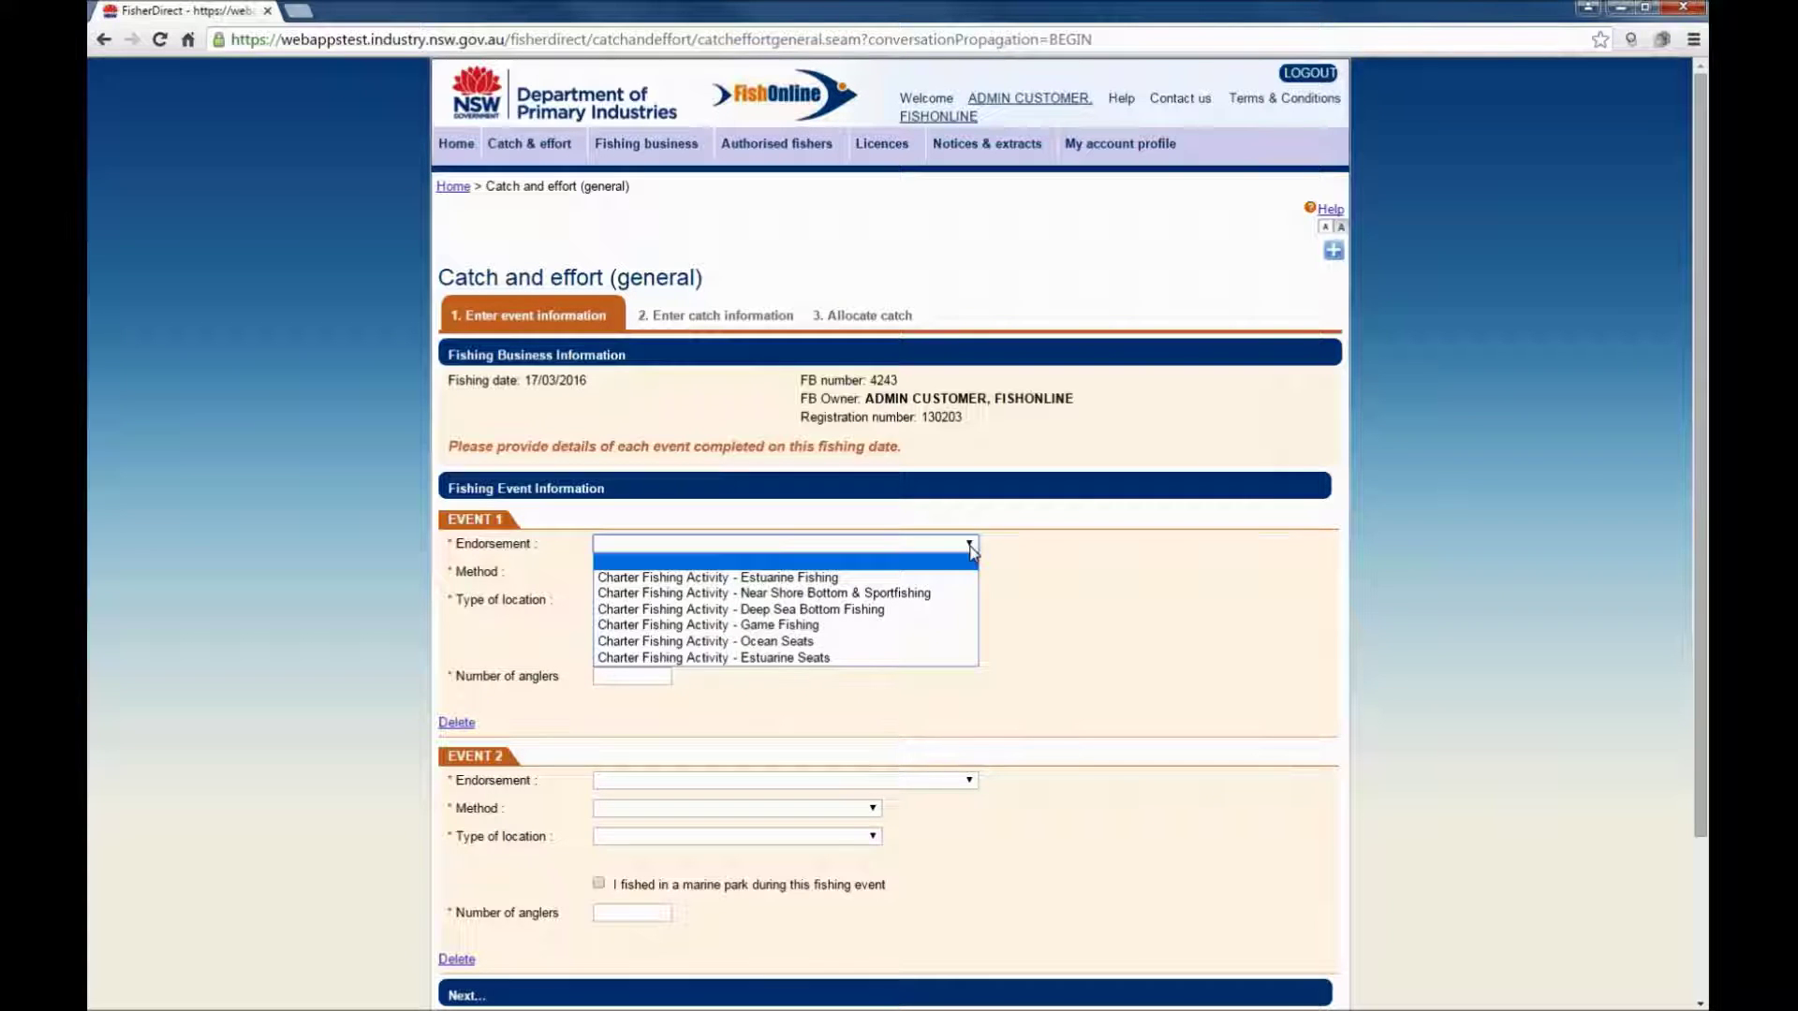
left_click(922, 578)
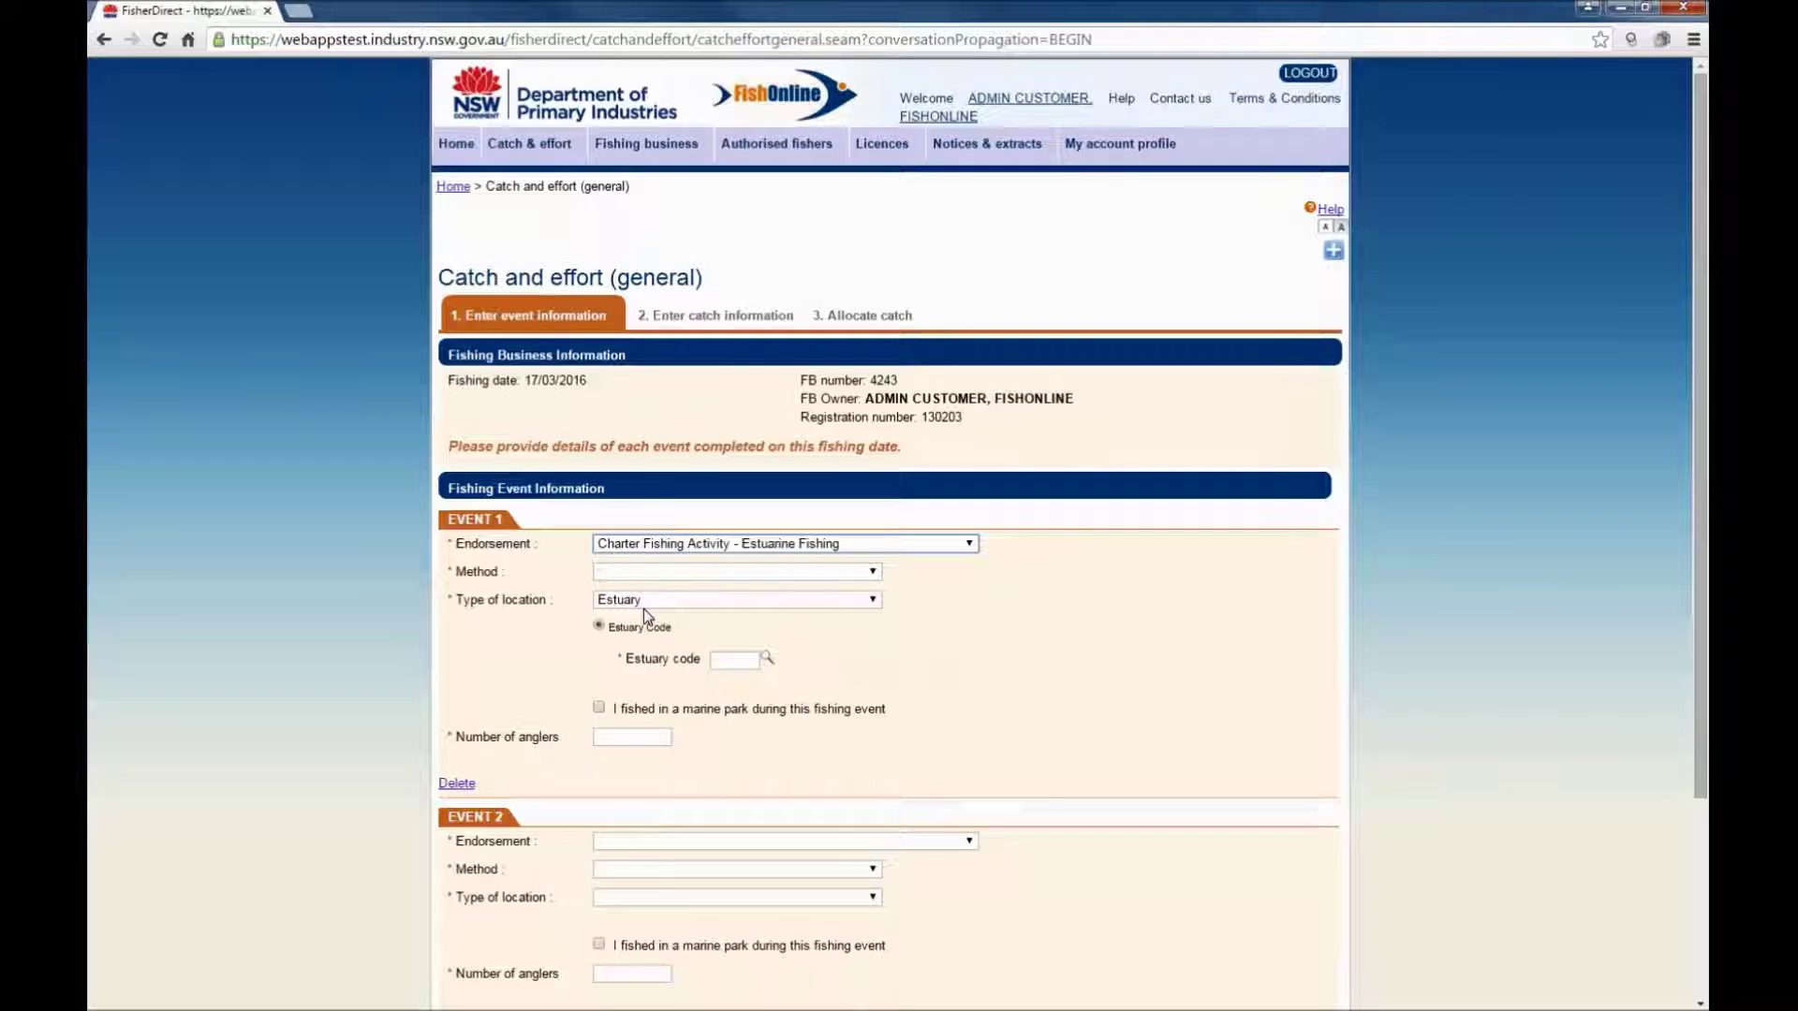
left_click(877, 574)
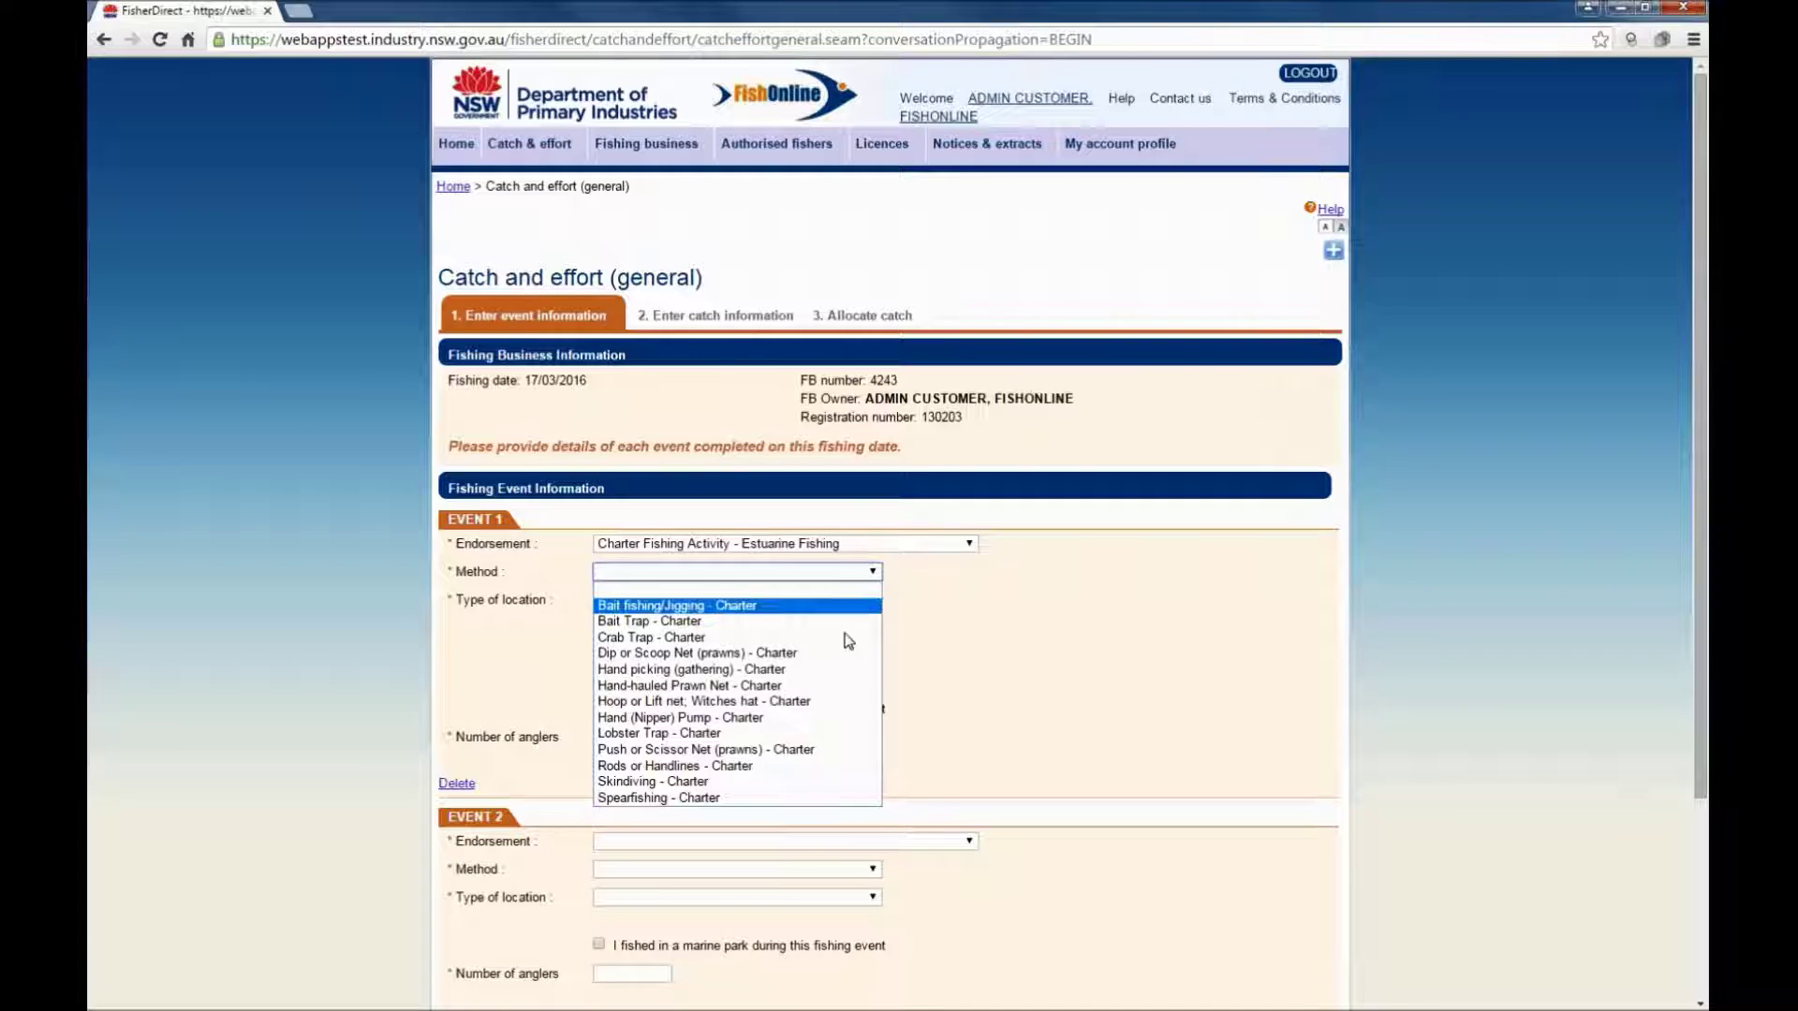
left_click(730, 702)
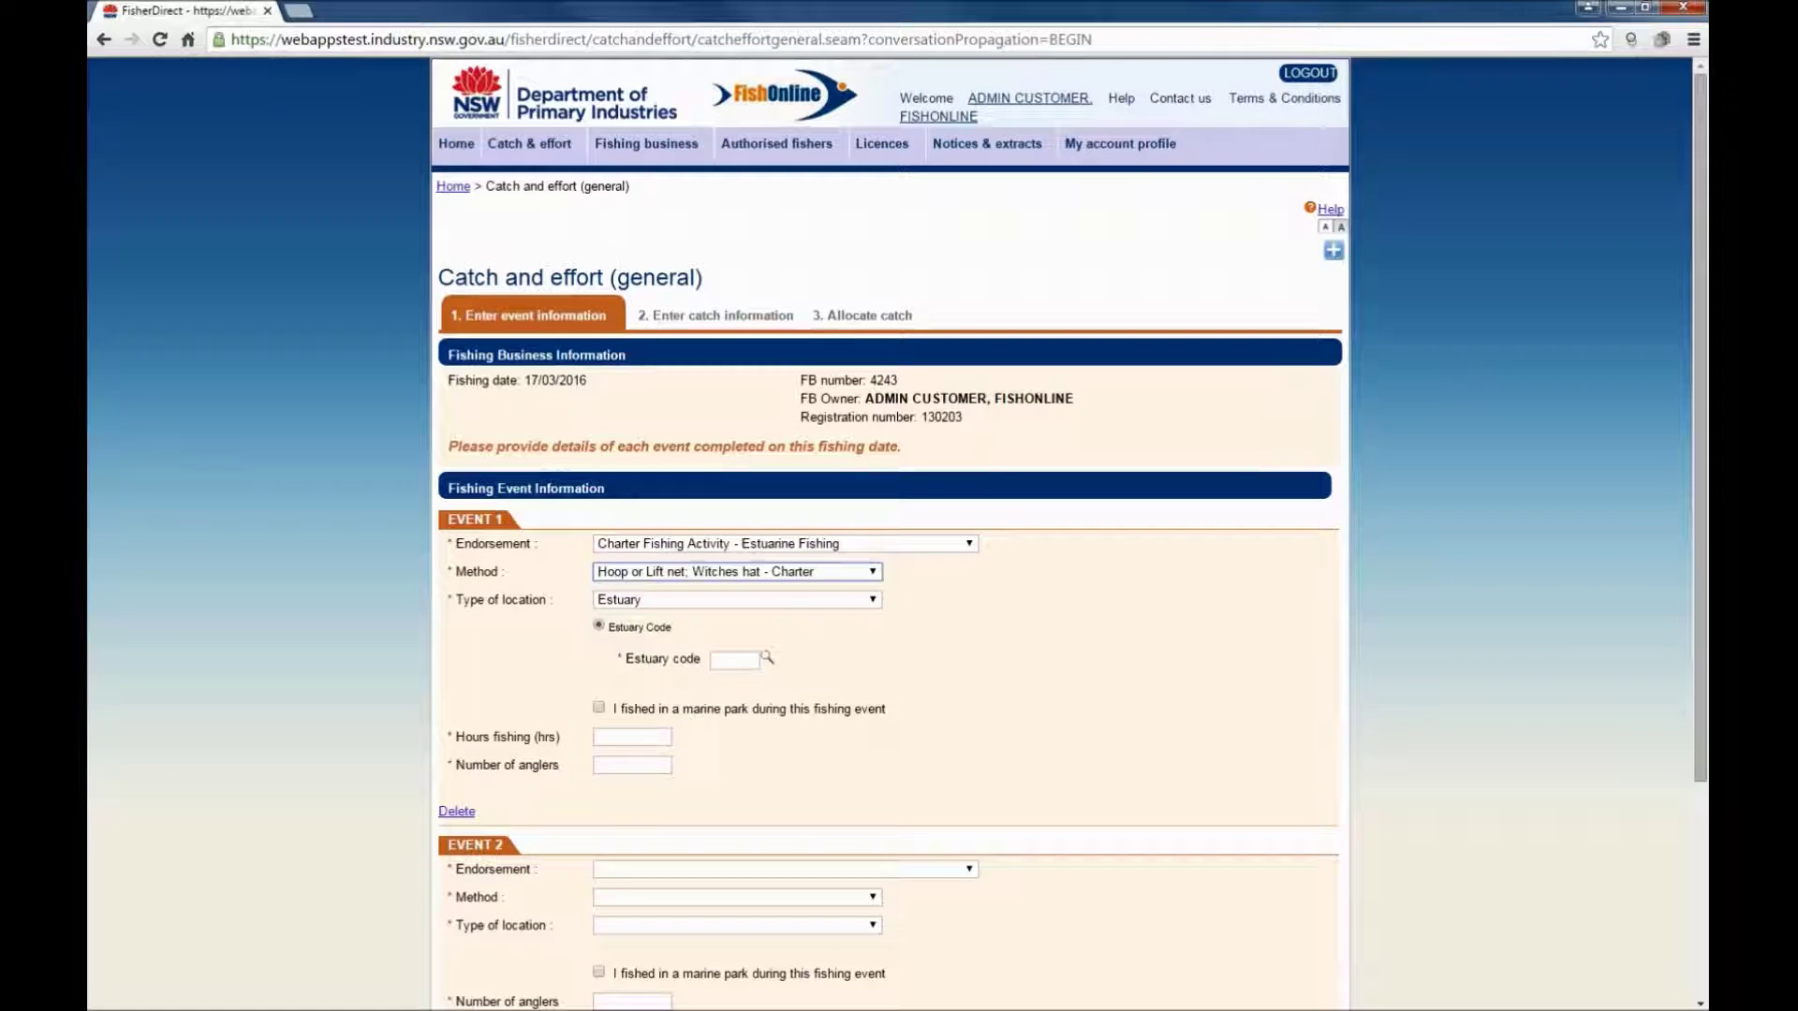
Look up Nambucca in the Event 1 estuary search and select Nambucca River, code 3039.
left_click(725, 662)
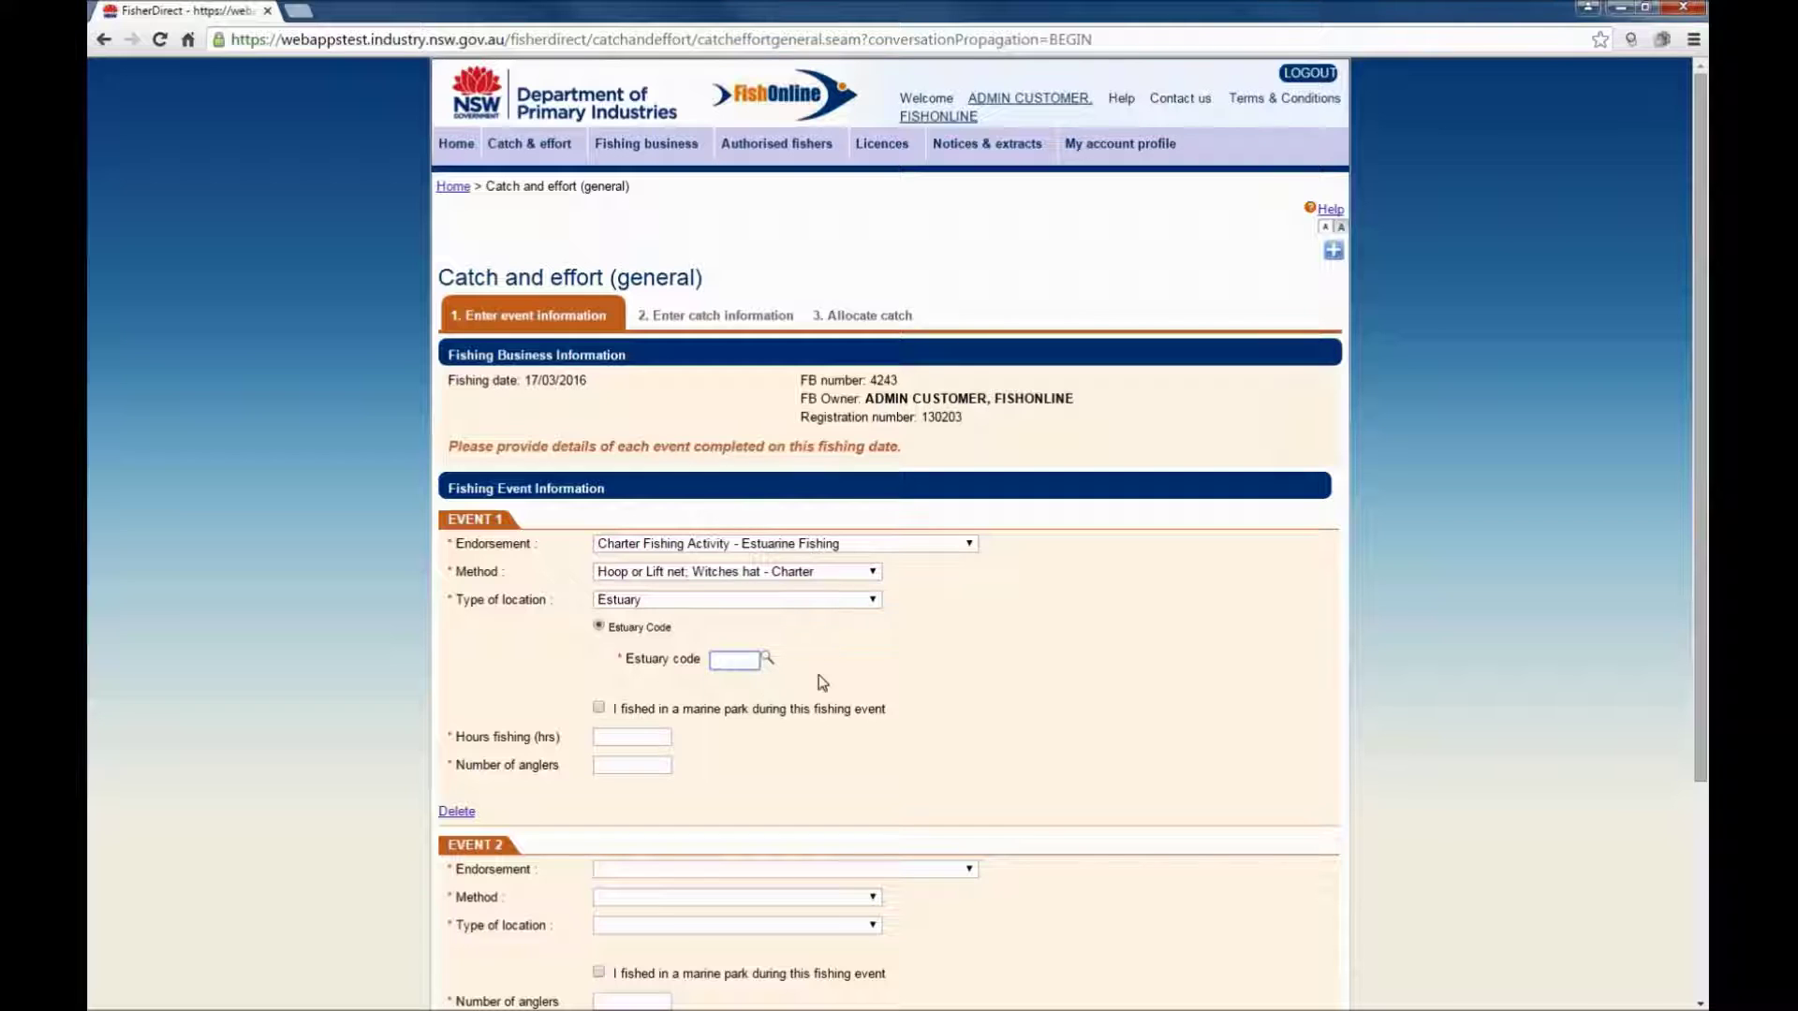
left_click(767, 659)
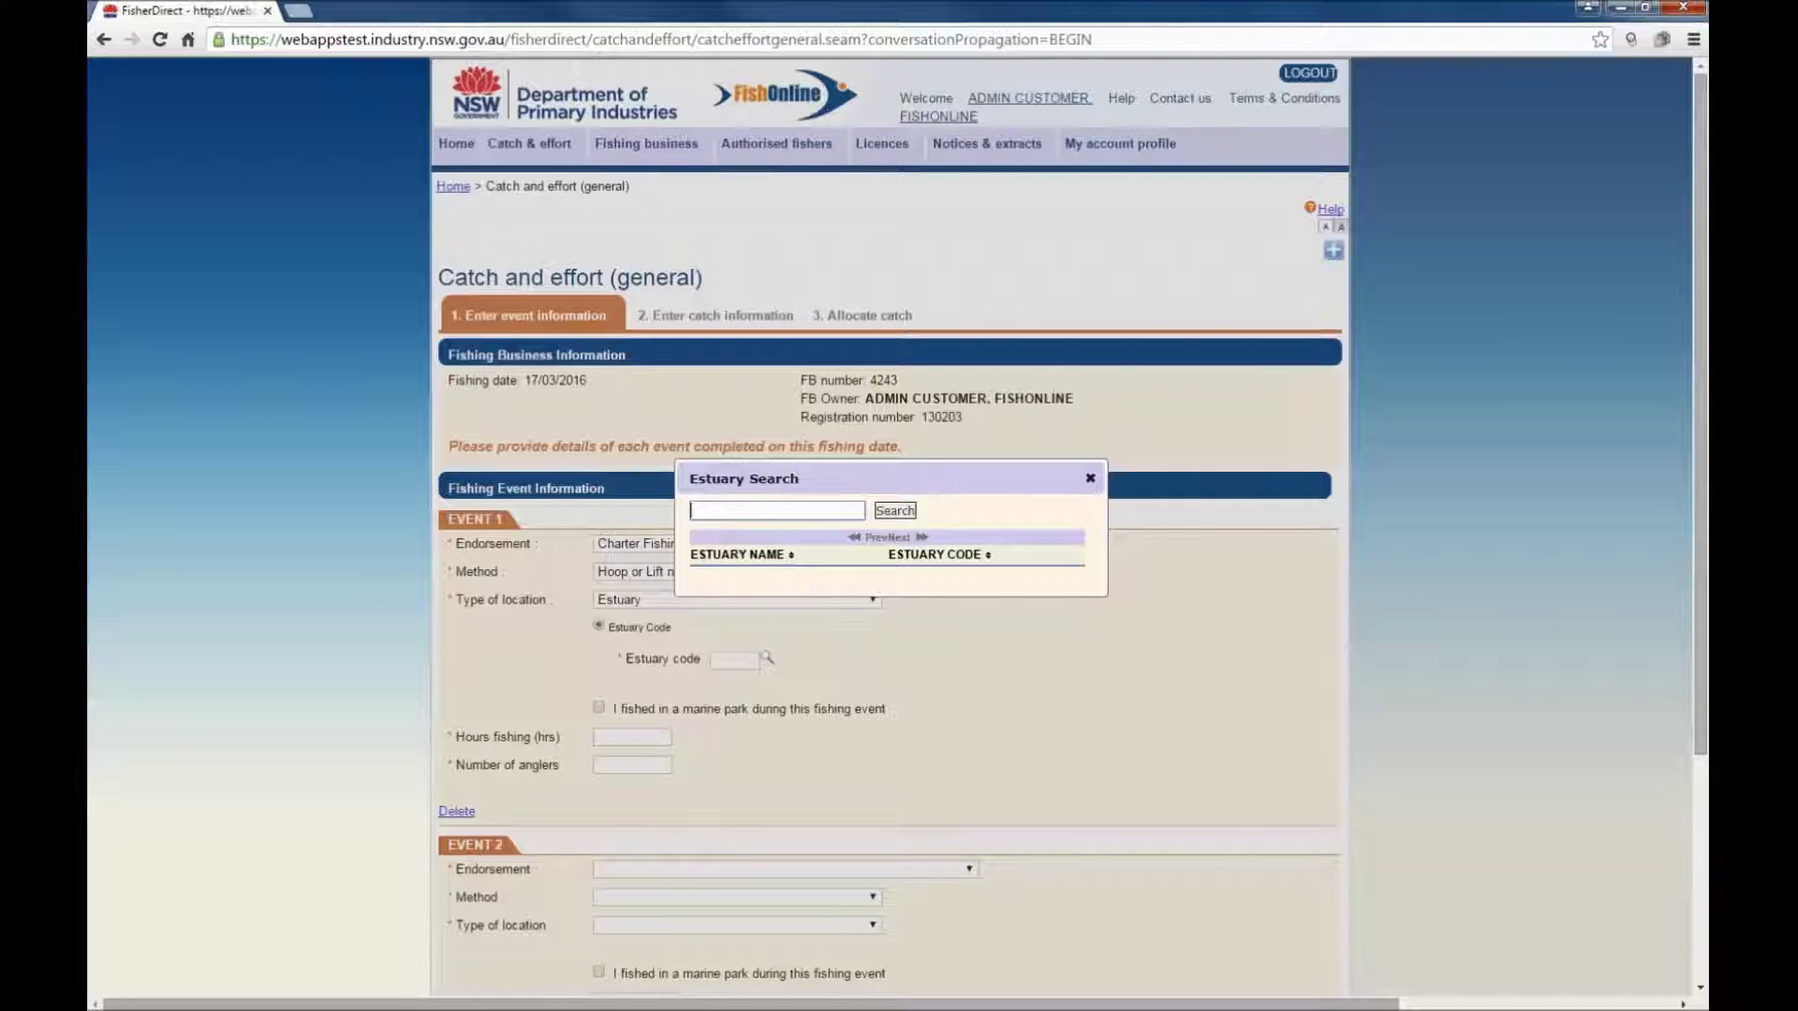
type("Nambucca")
left_click(897, 511)
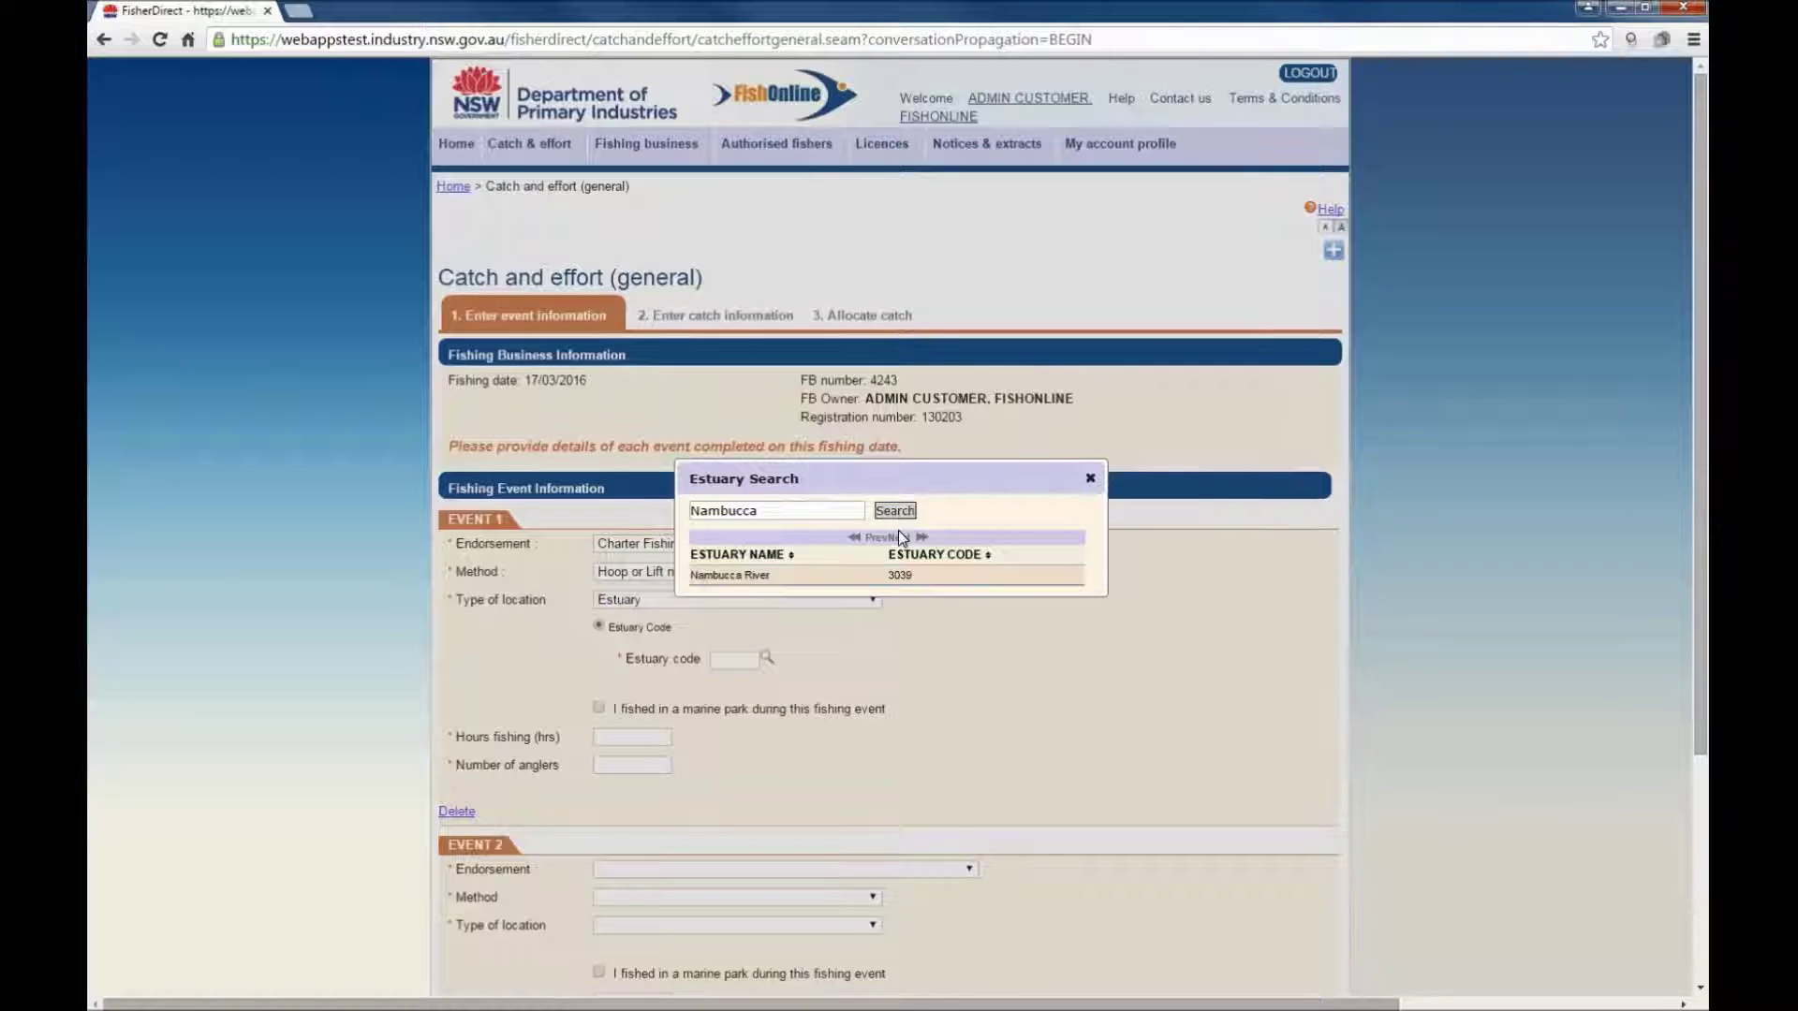
left_click(908, 577)
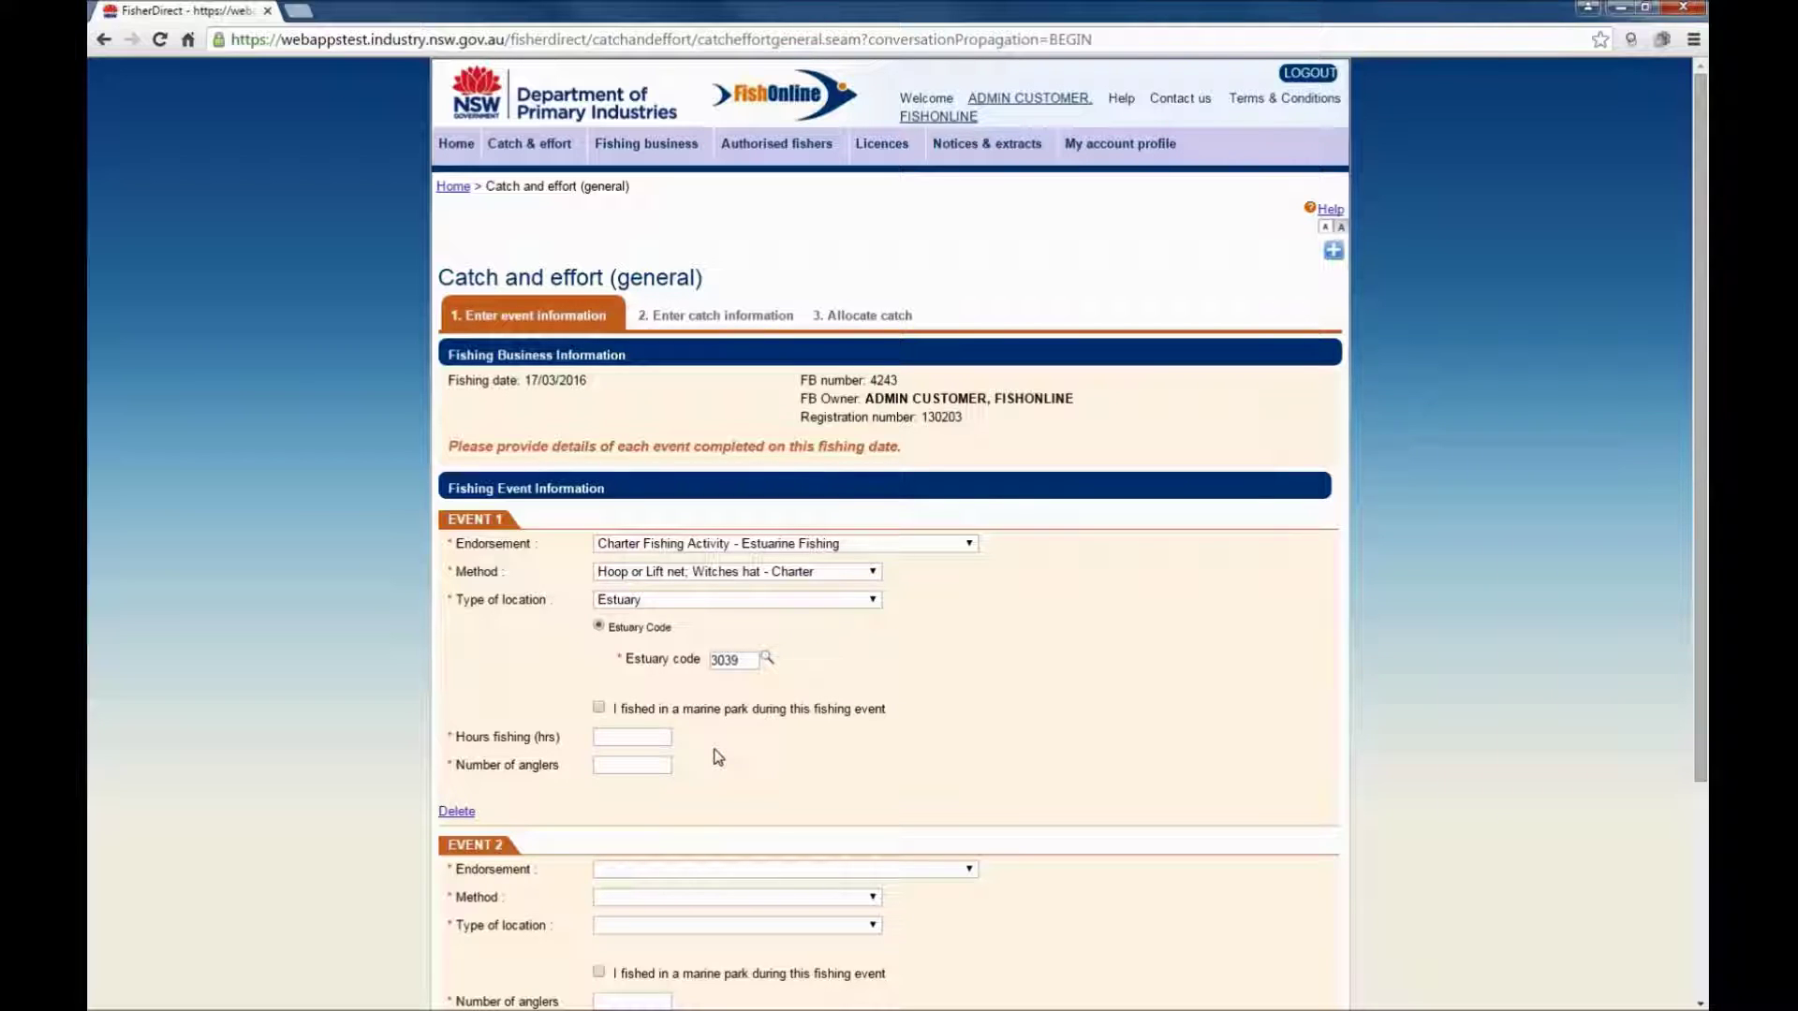
Leave the marine park option off for Event 1 and enter 2 hours fishing and 10 anglers.
left_click(599, 708)
left_click(598, 708)
left_click(642, 740)
type("2")
left_click(604, 765)
type("10")
left_click(1445, 675)
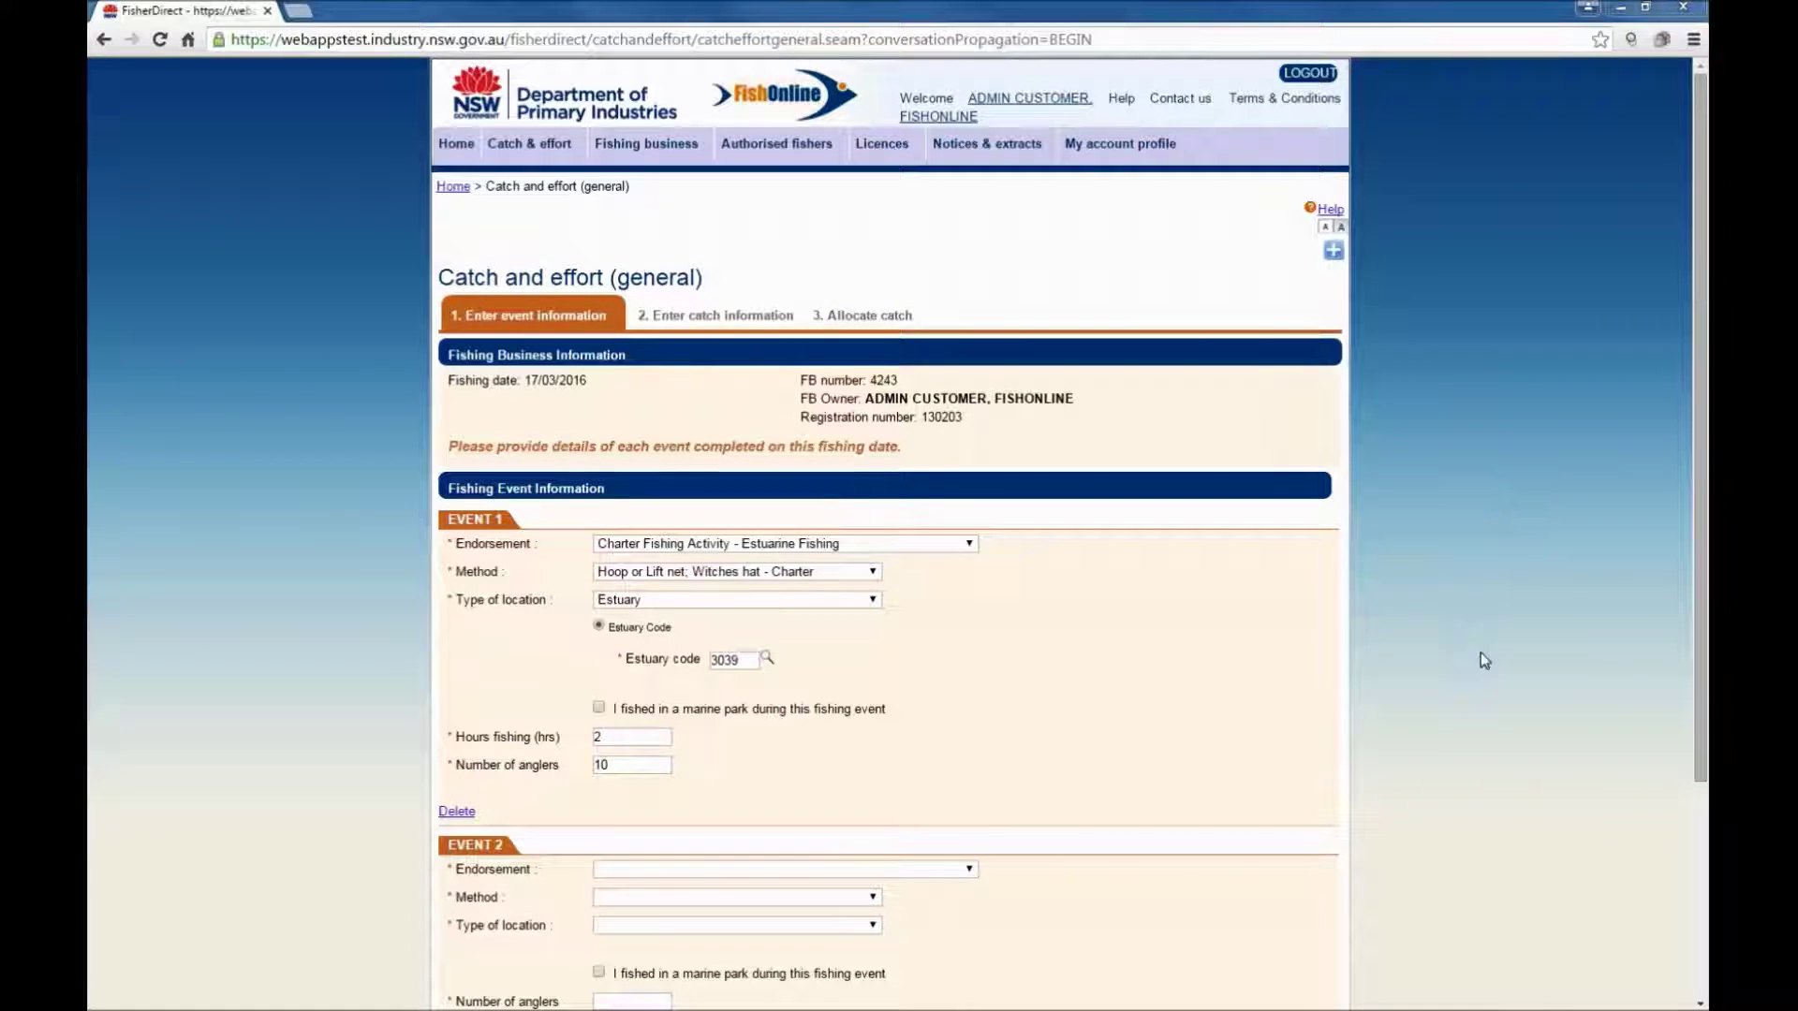
For Event 2, choose the endorsement Charter Fishing Activity - Near Shore Bottom & Sportfishing and the method Rods or Handlines - Charter.
left_click_drag(1704, 763, 1702, 904)
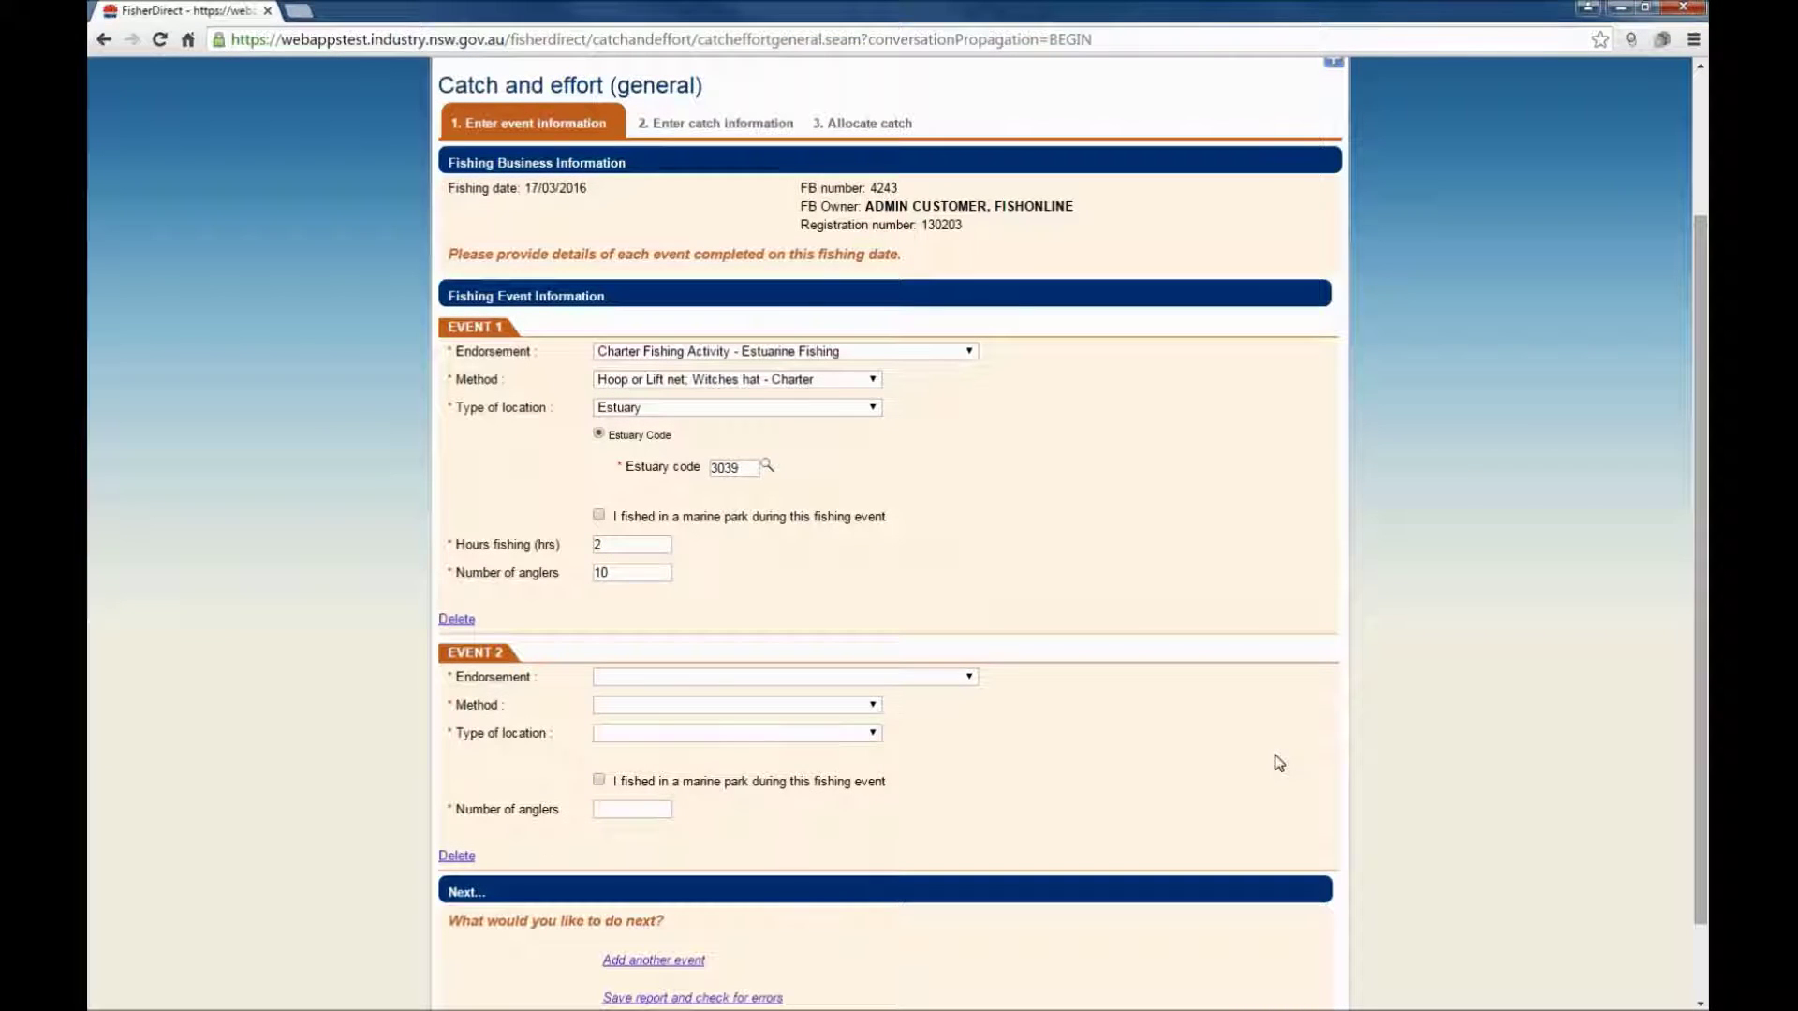
left_click(970, 678)
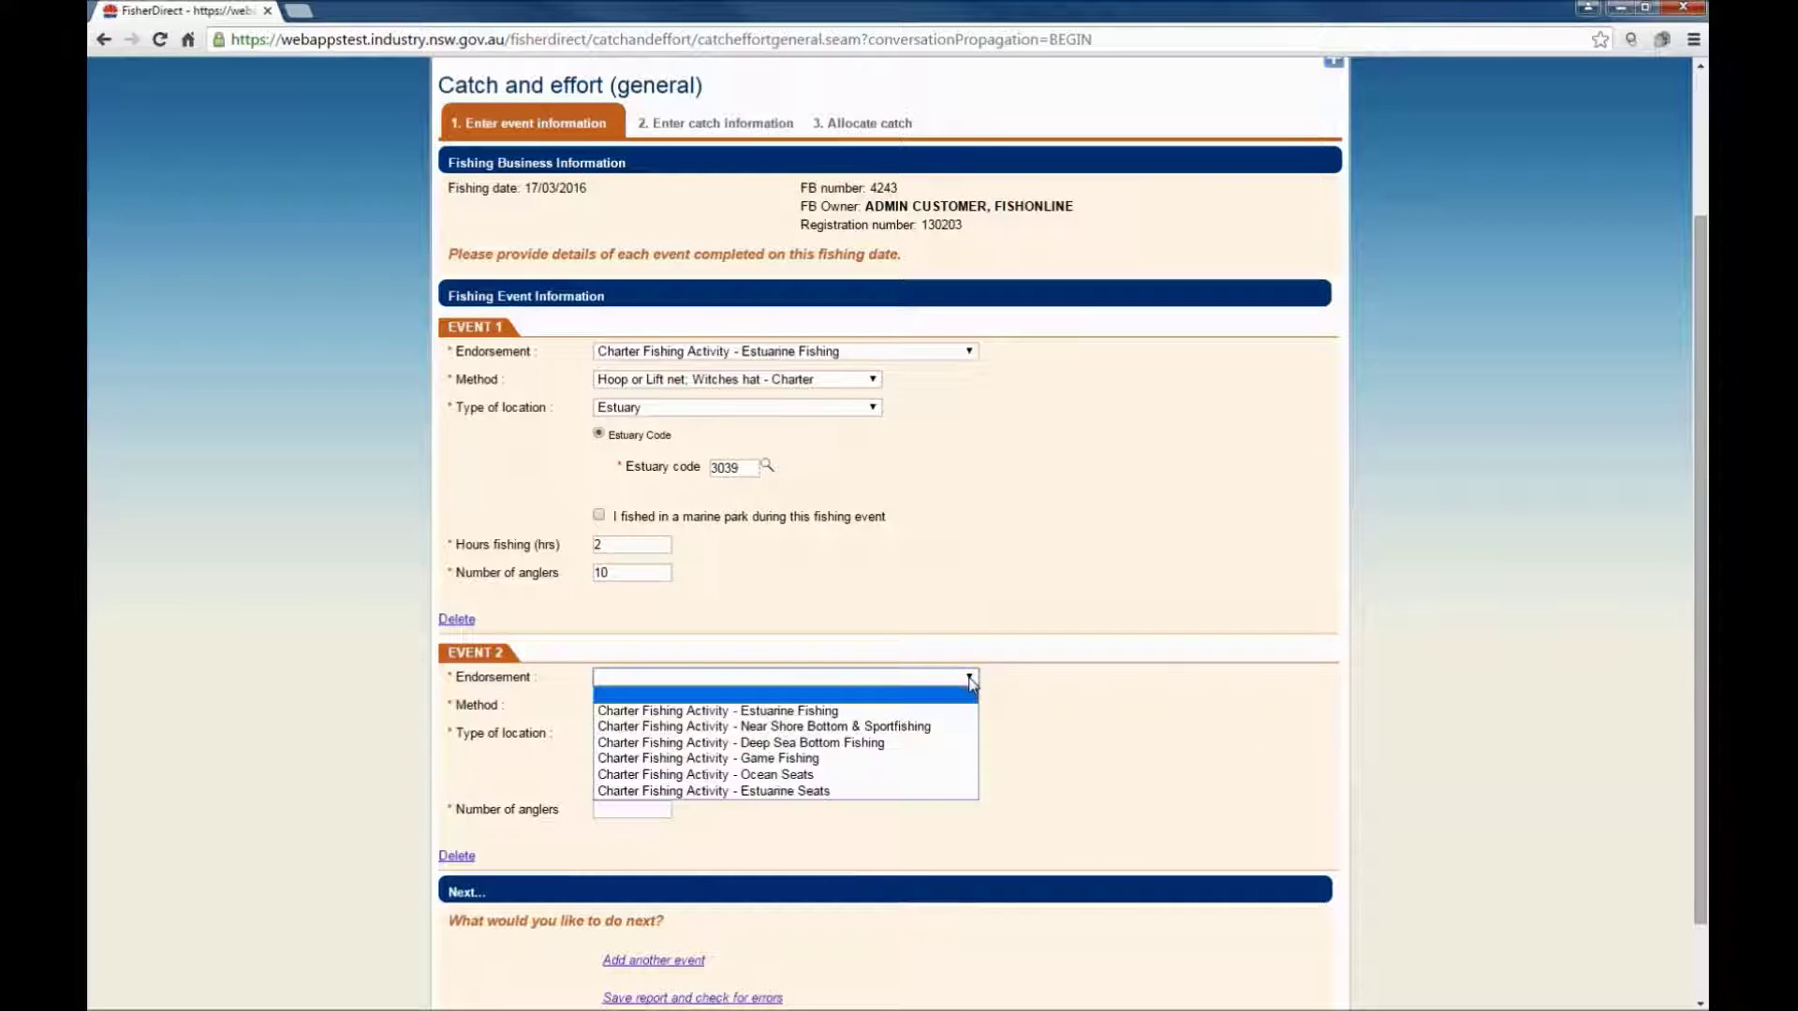
left_click(951, 730)
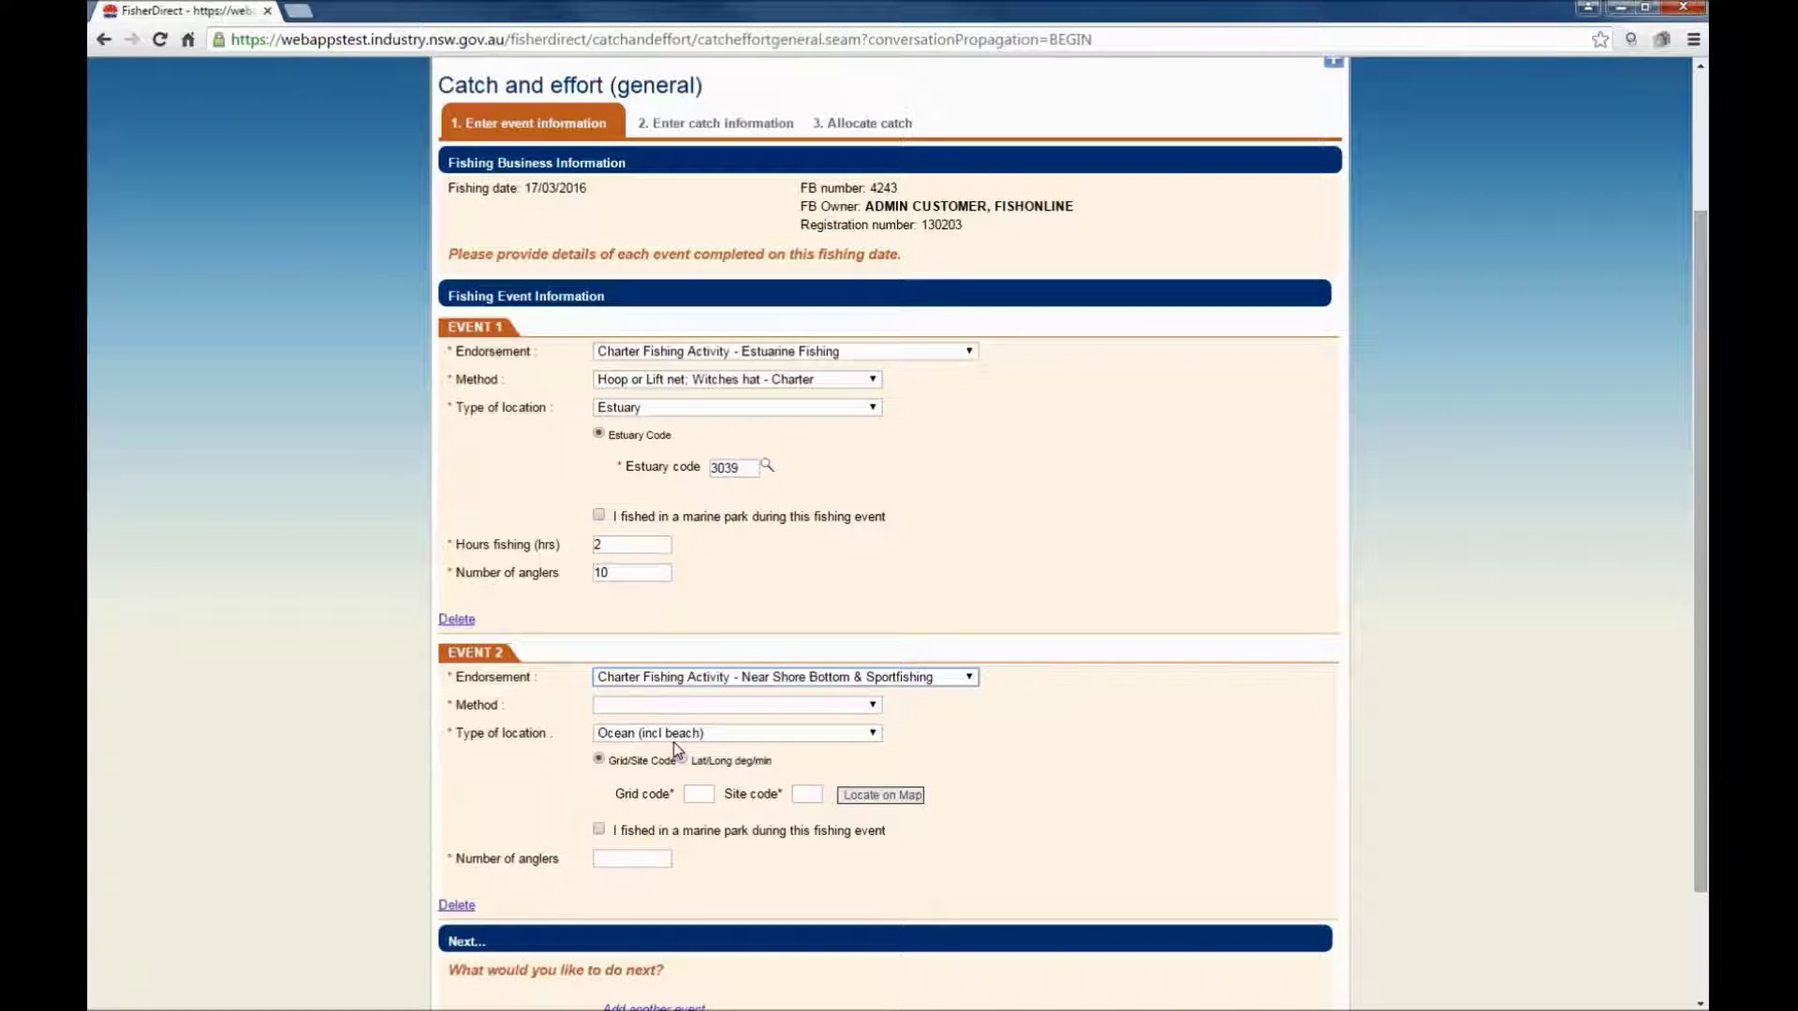
left_click(872, 707)
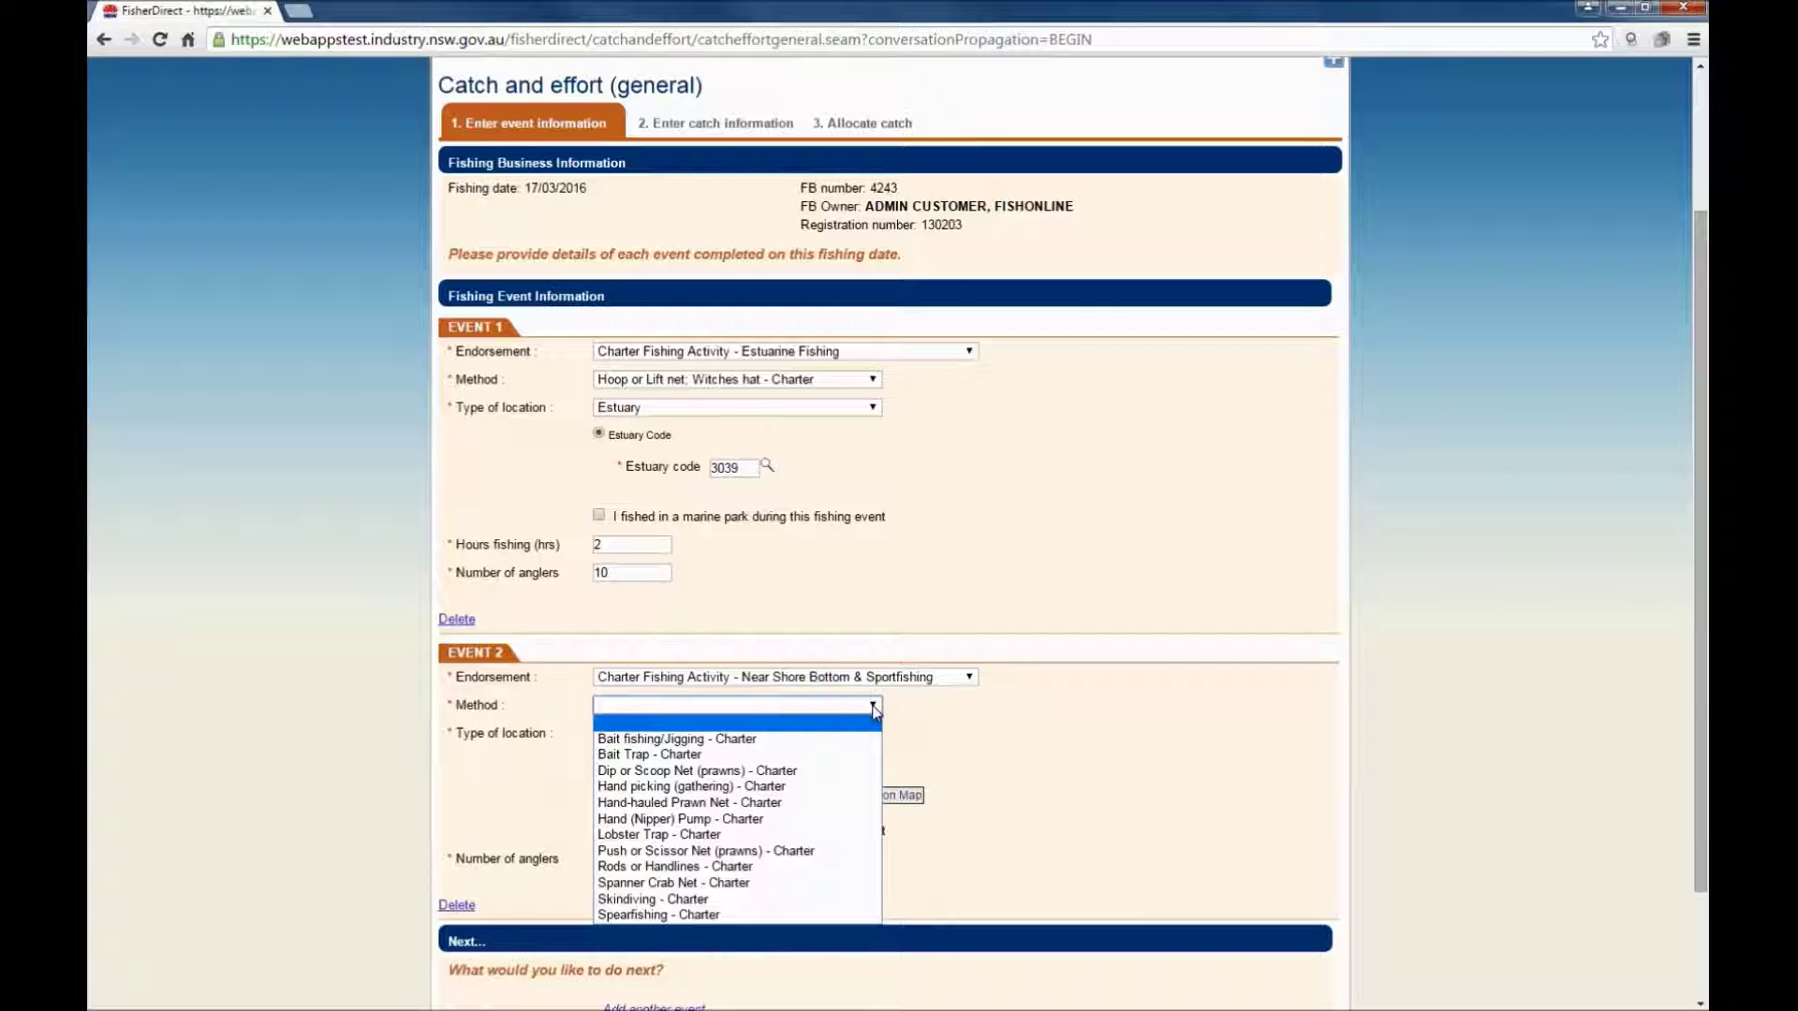
left_click(793, 869)
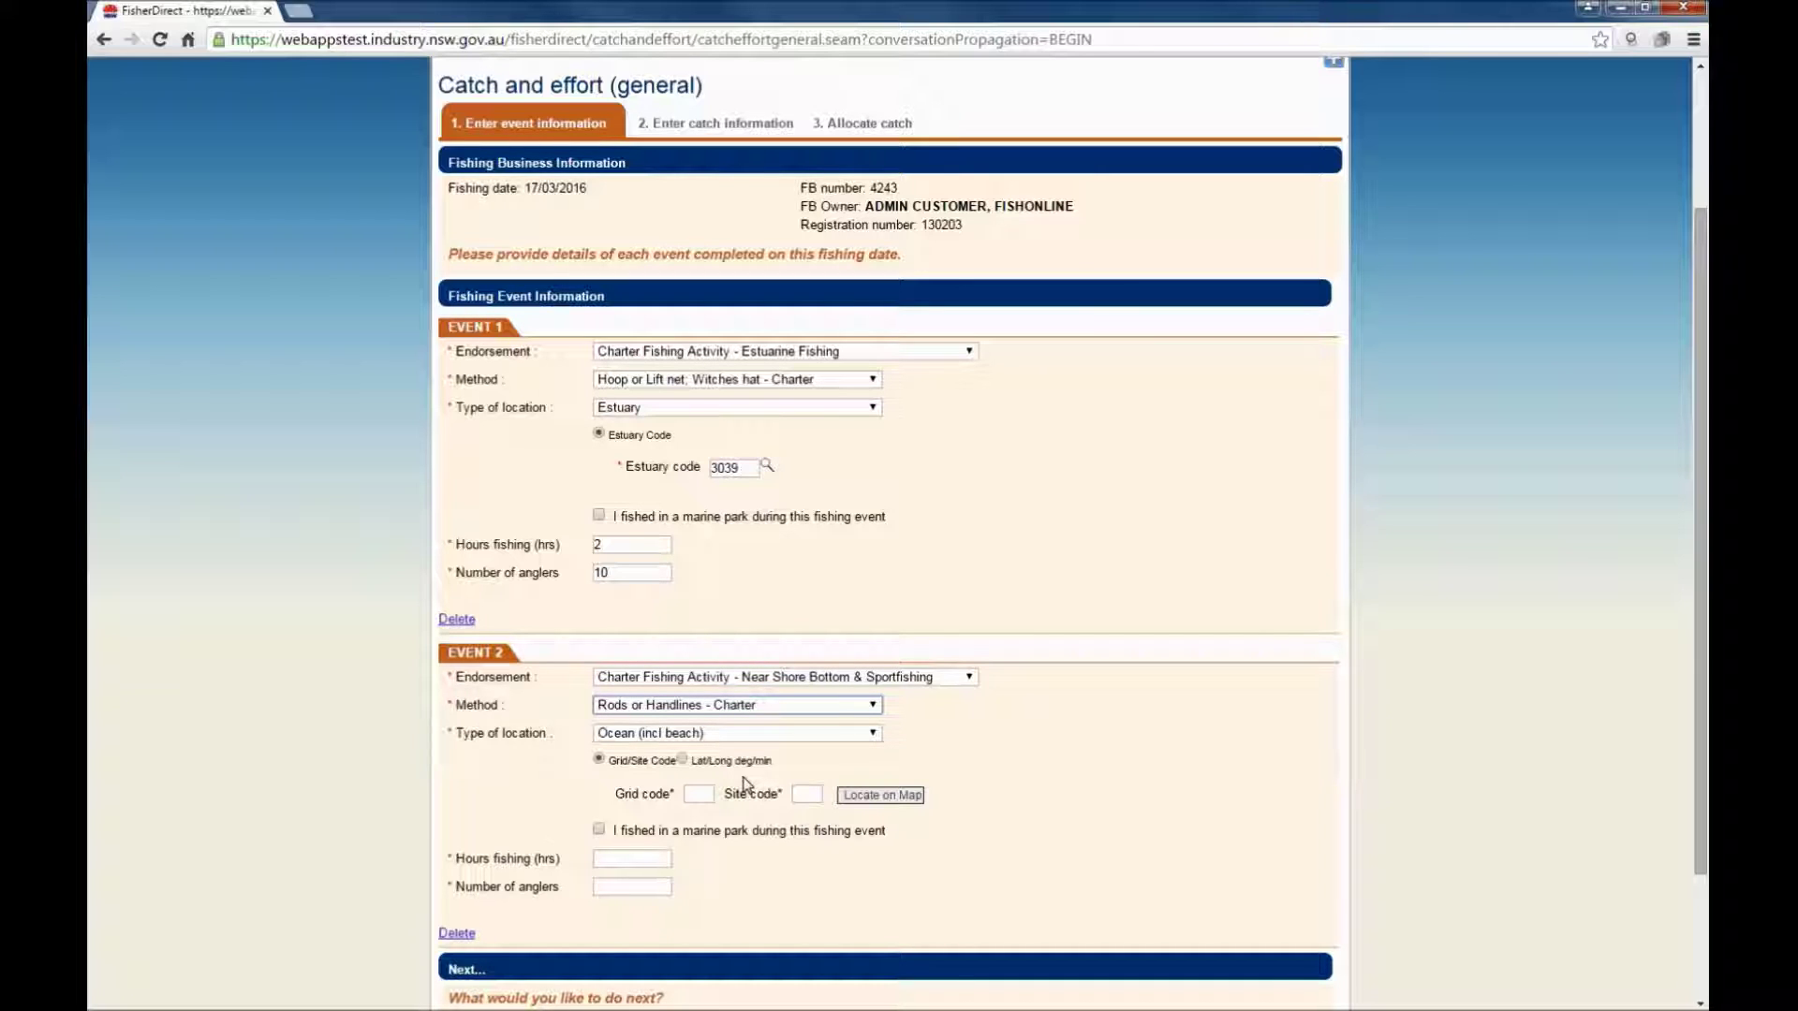
Use the site grid map to select ocean site K6-83 off Sydney as the Event 2 location.
left_click(884, 798)
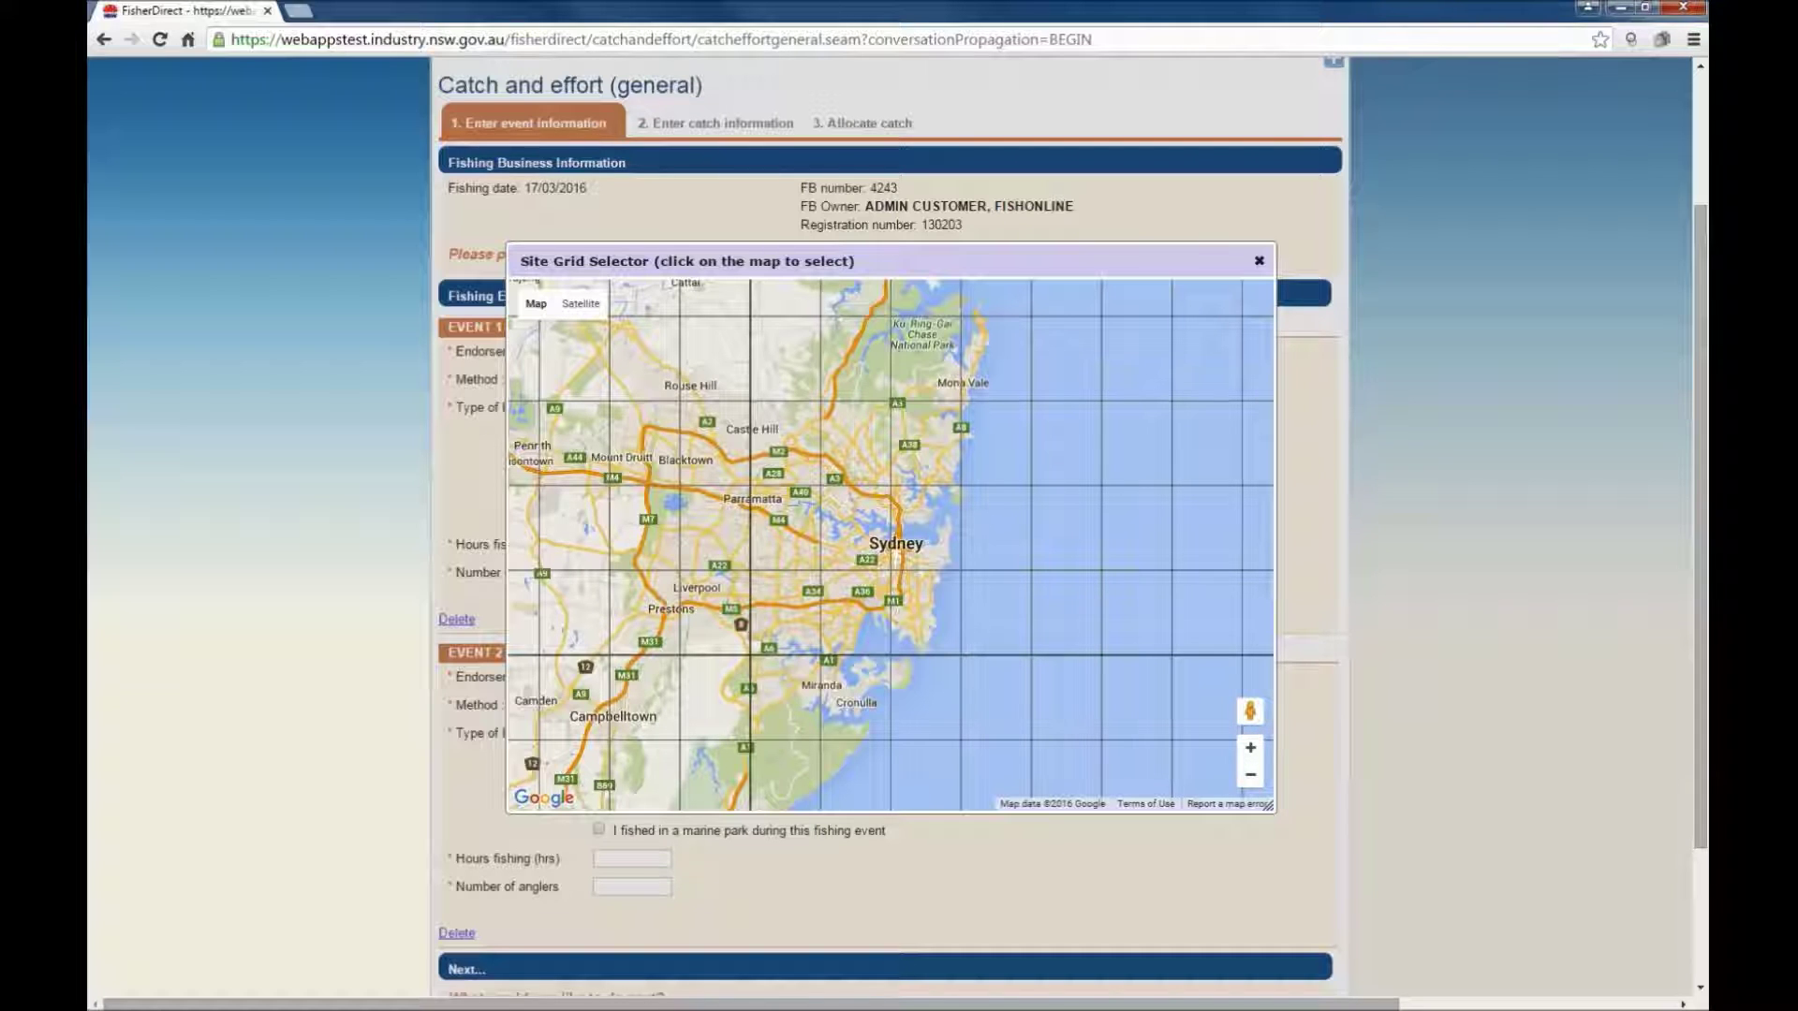
left_click(989, 554)
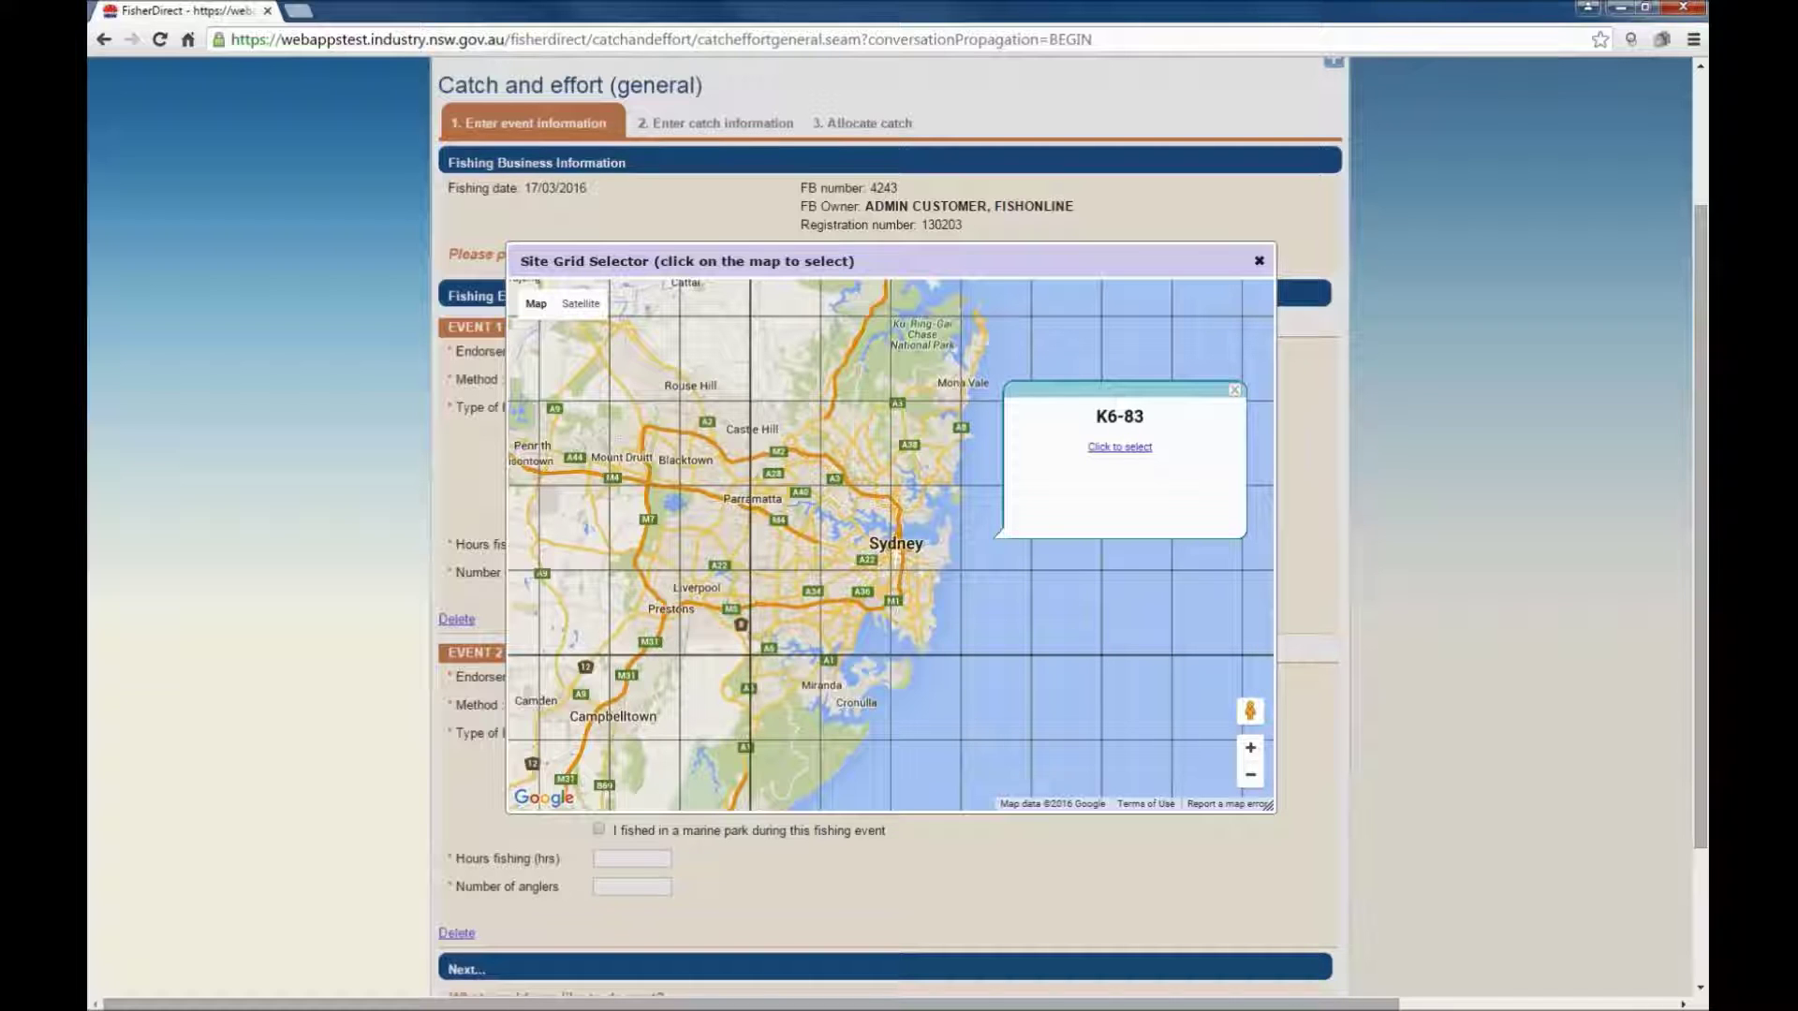
left_click(1134, 449)
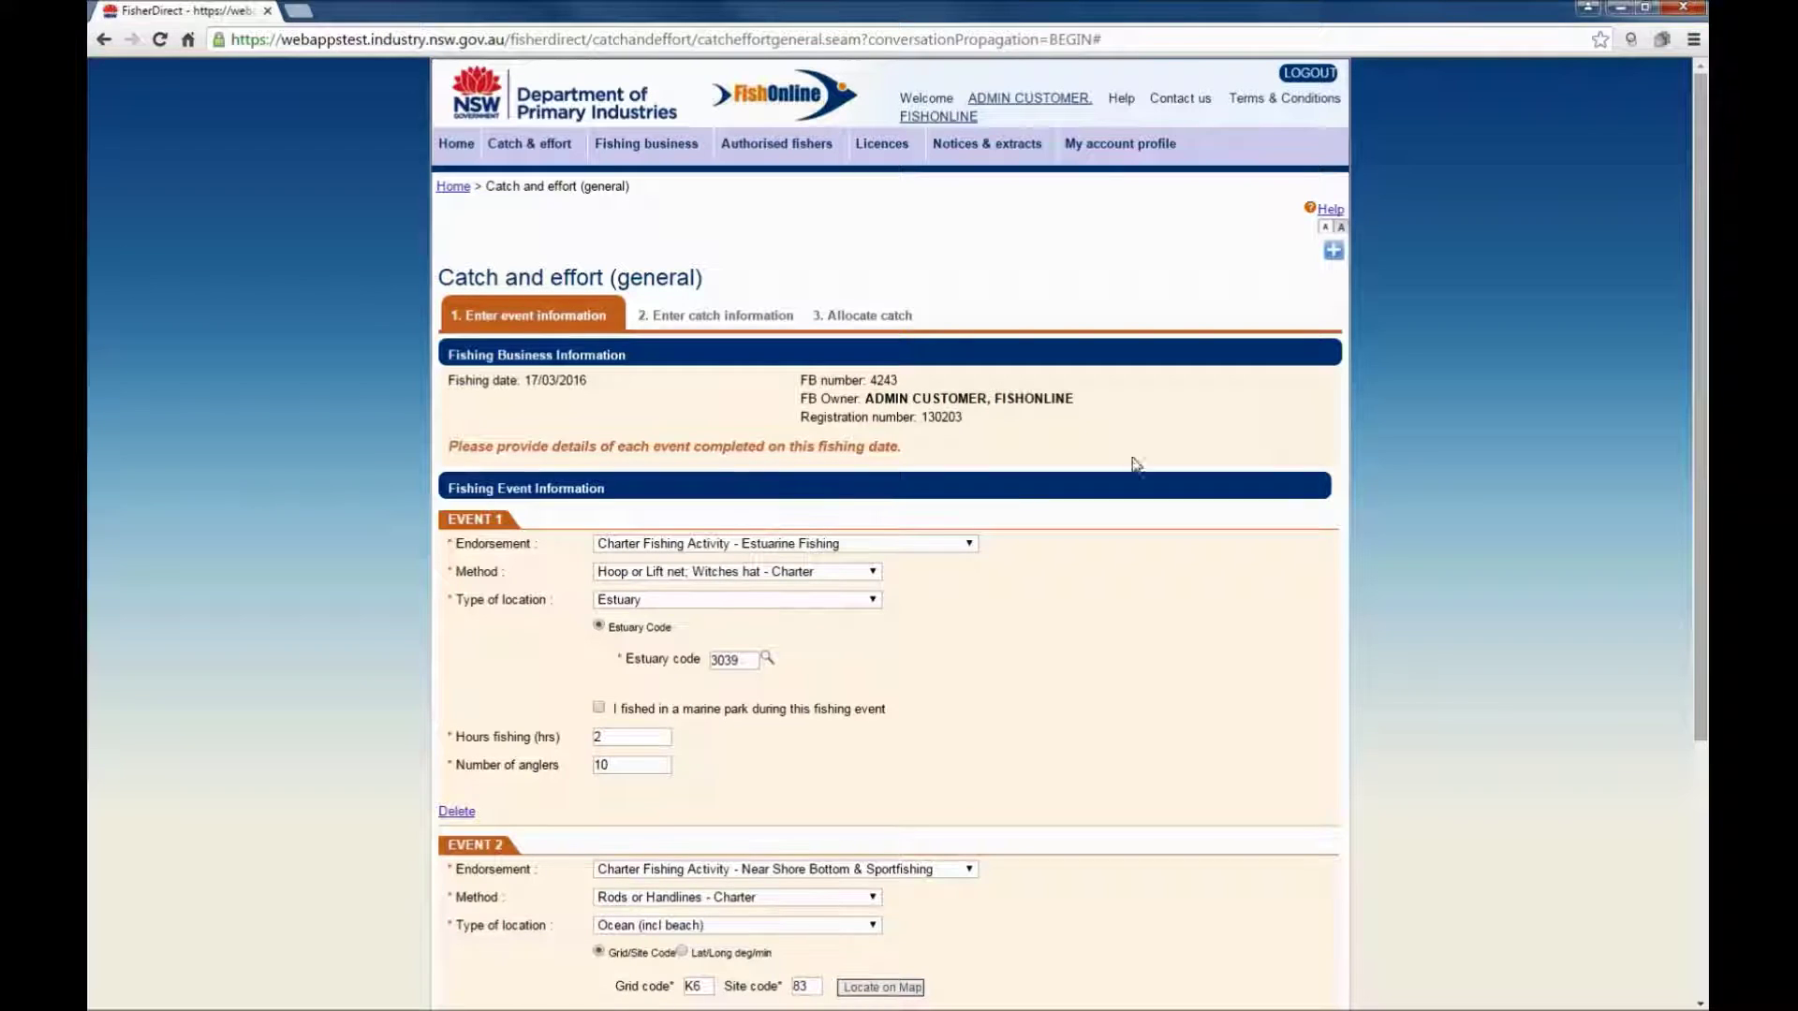
Switch the Event 2 location to Lat/Long deg/min and pick the point -33° 54', 151° 30' off Sydney on the map.
left_click_drag(1699, 736, 1698, 922)
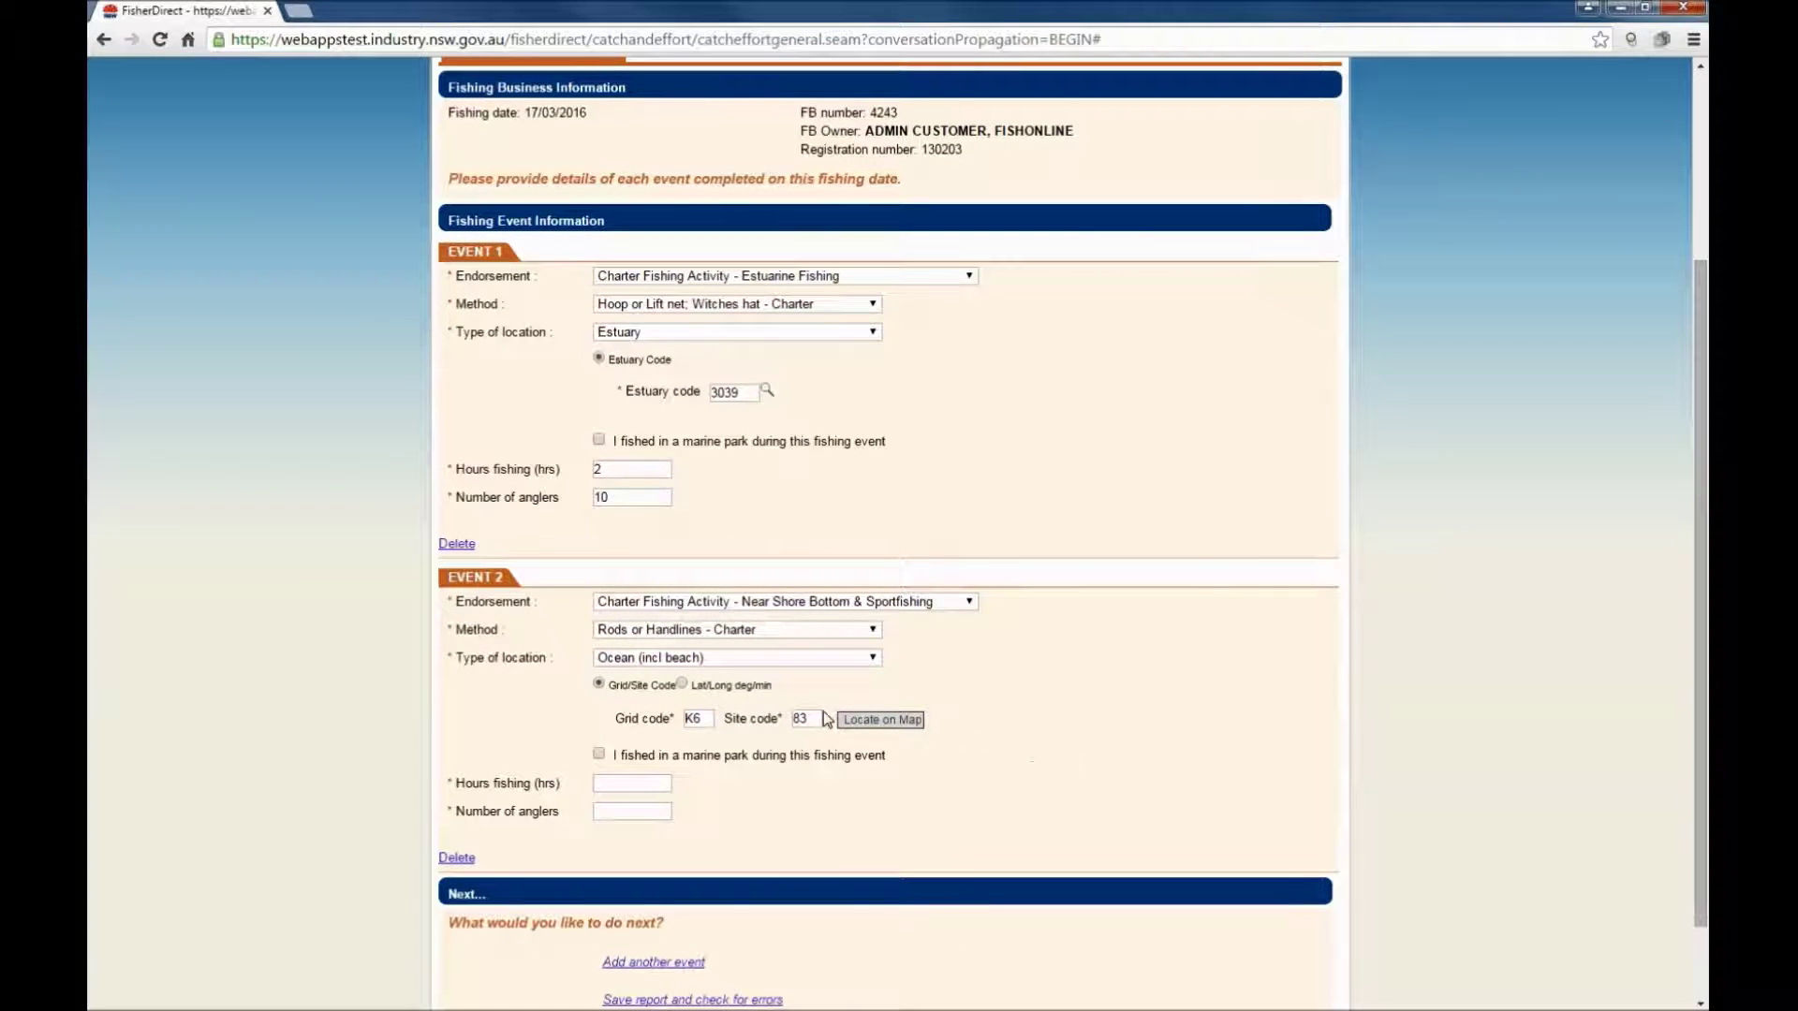
left_click(682, 684)
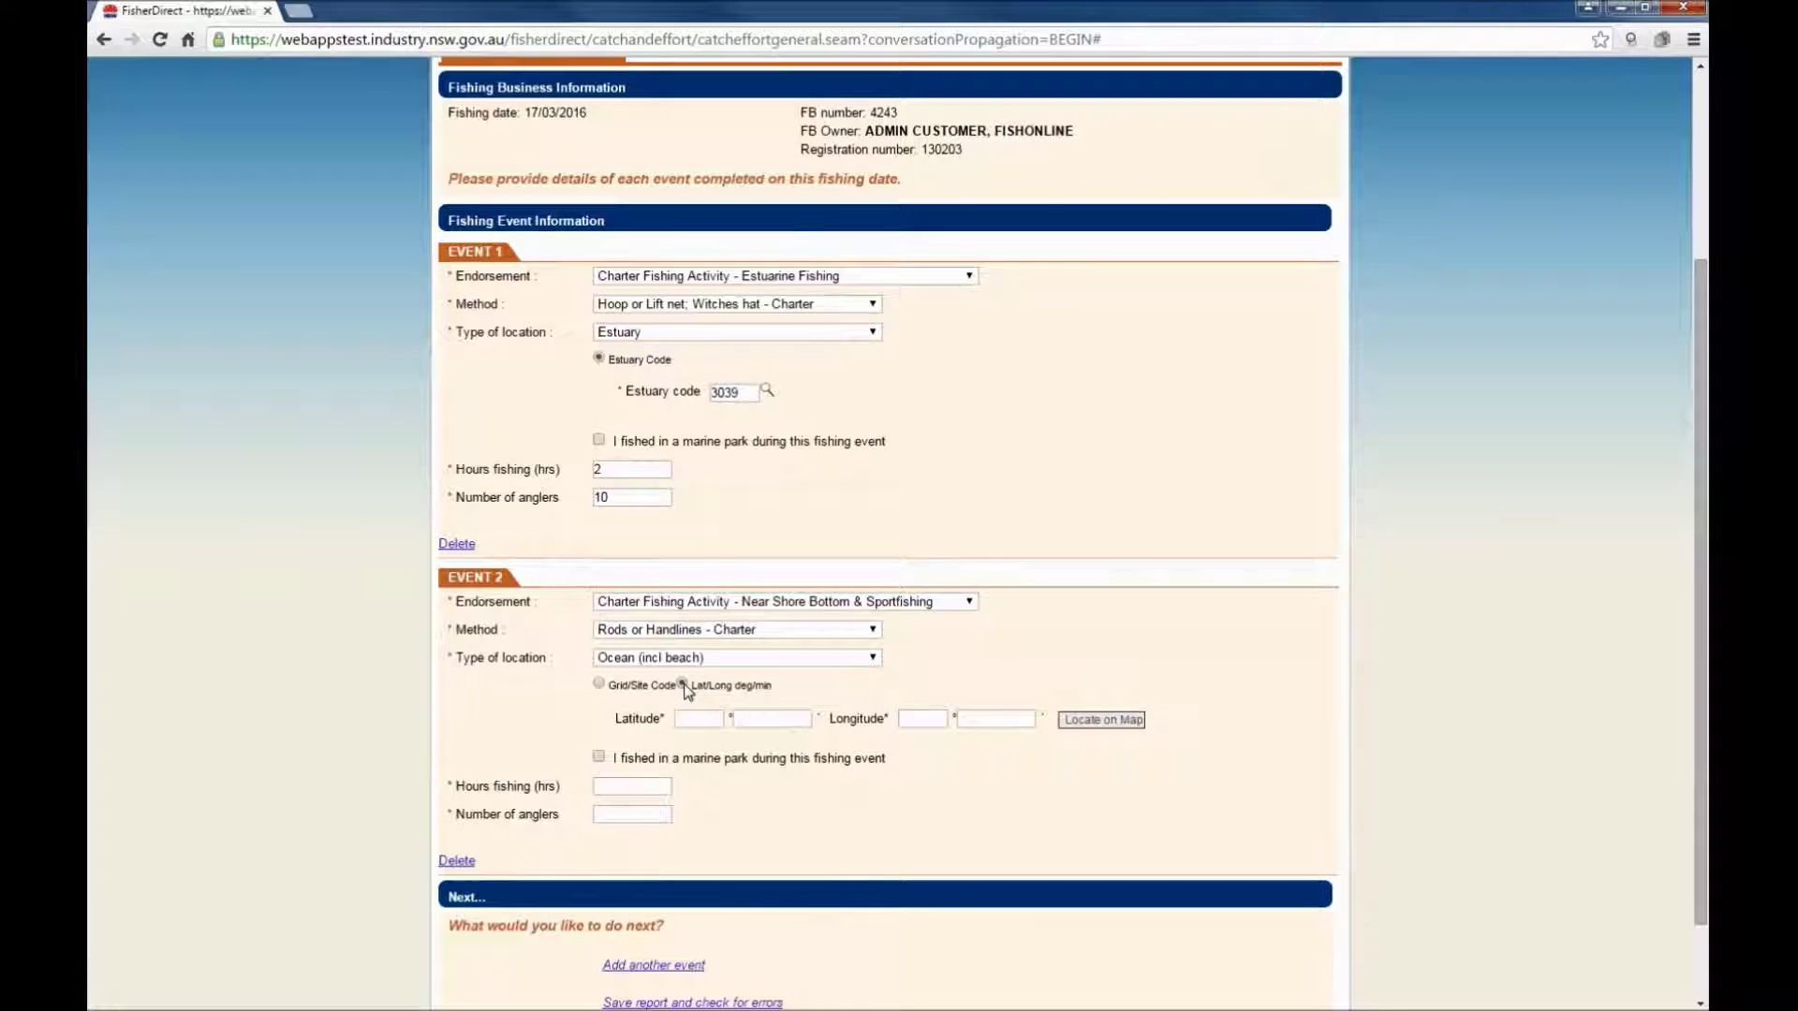
left_click(1105, 720)
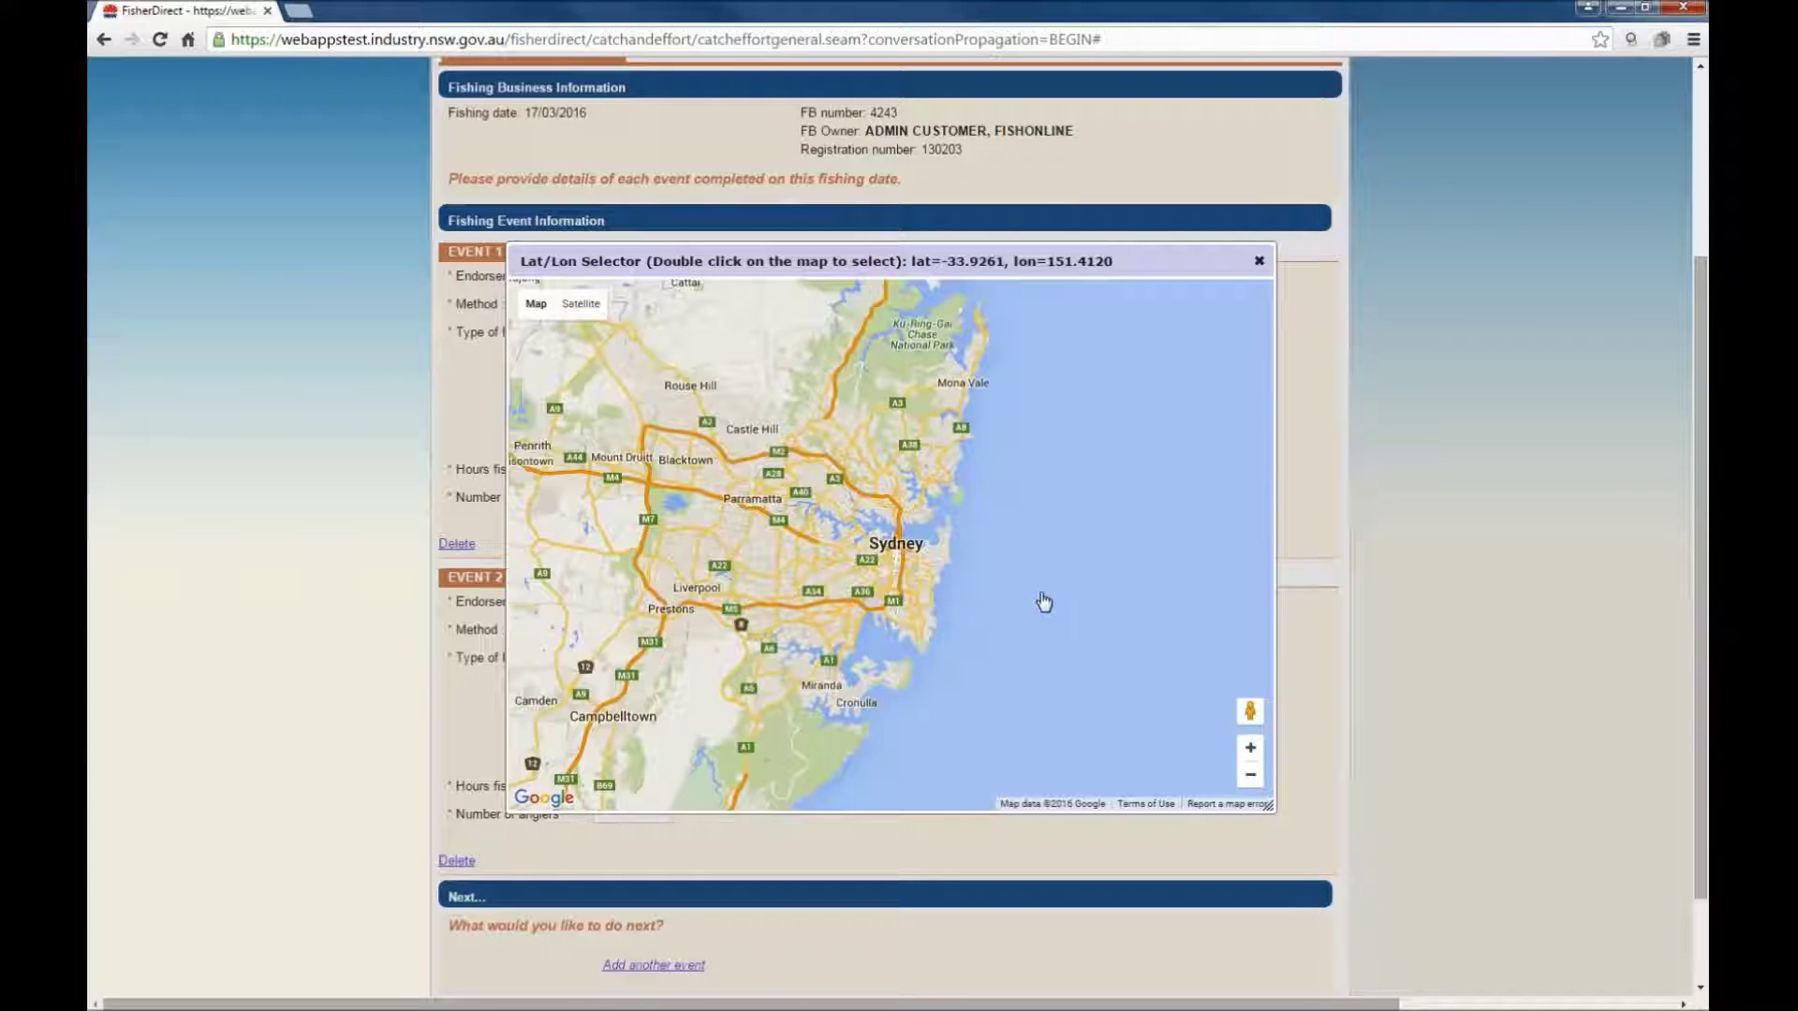
double_click(1045, 555)
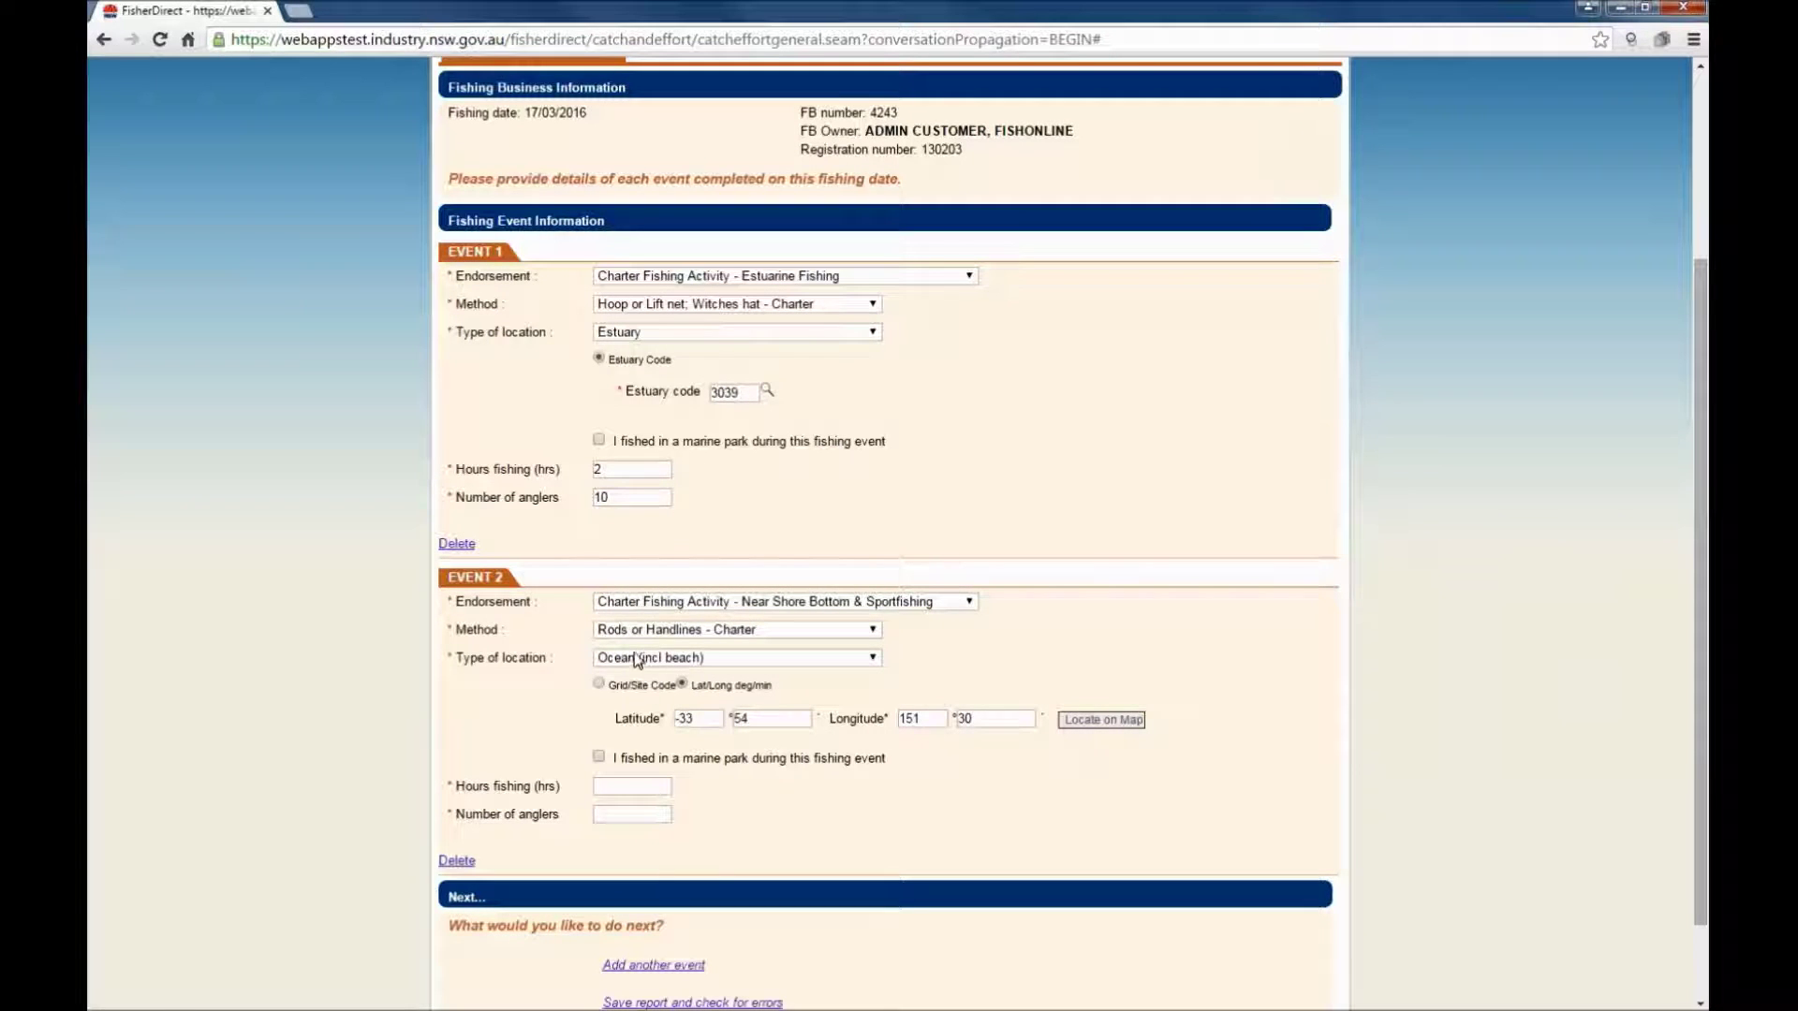
Set the Event 2 location by Grid/Site Code with grid code M3 and site code 81.
left_click(599, 684)
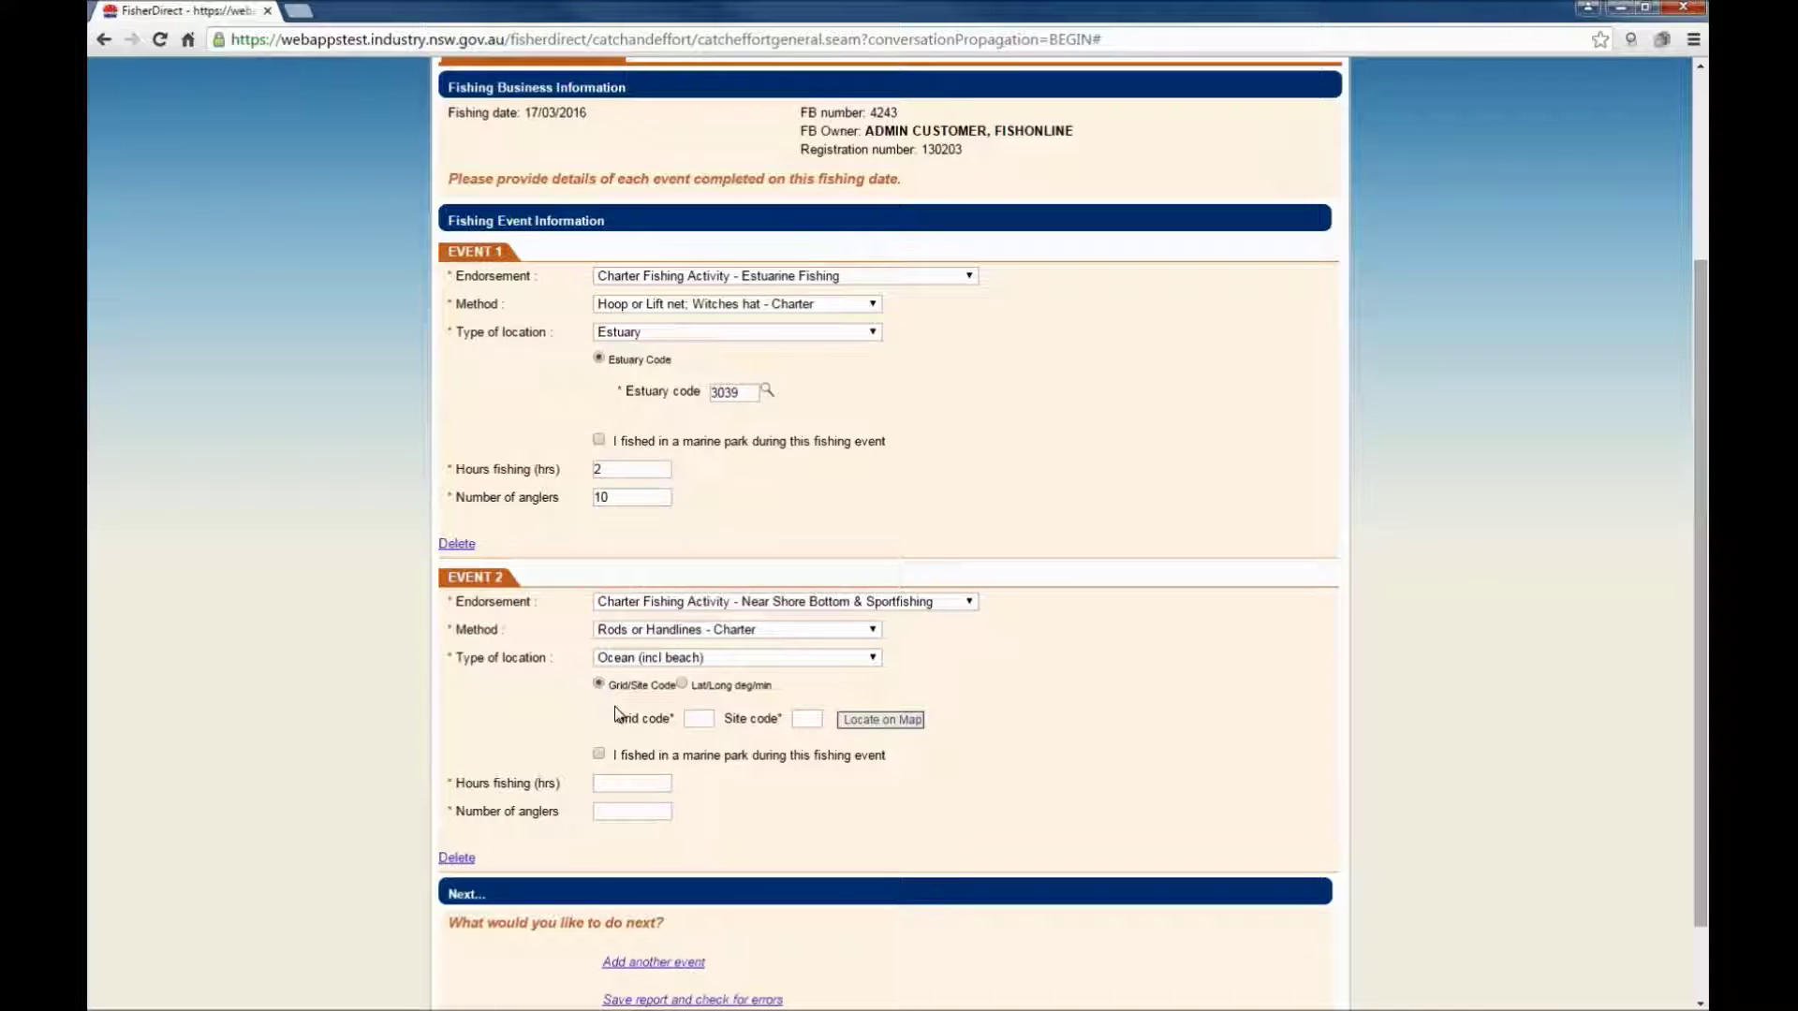
left_click(701, 719)
type("M3")
left_click(809, 719)
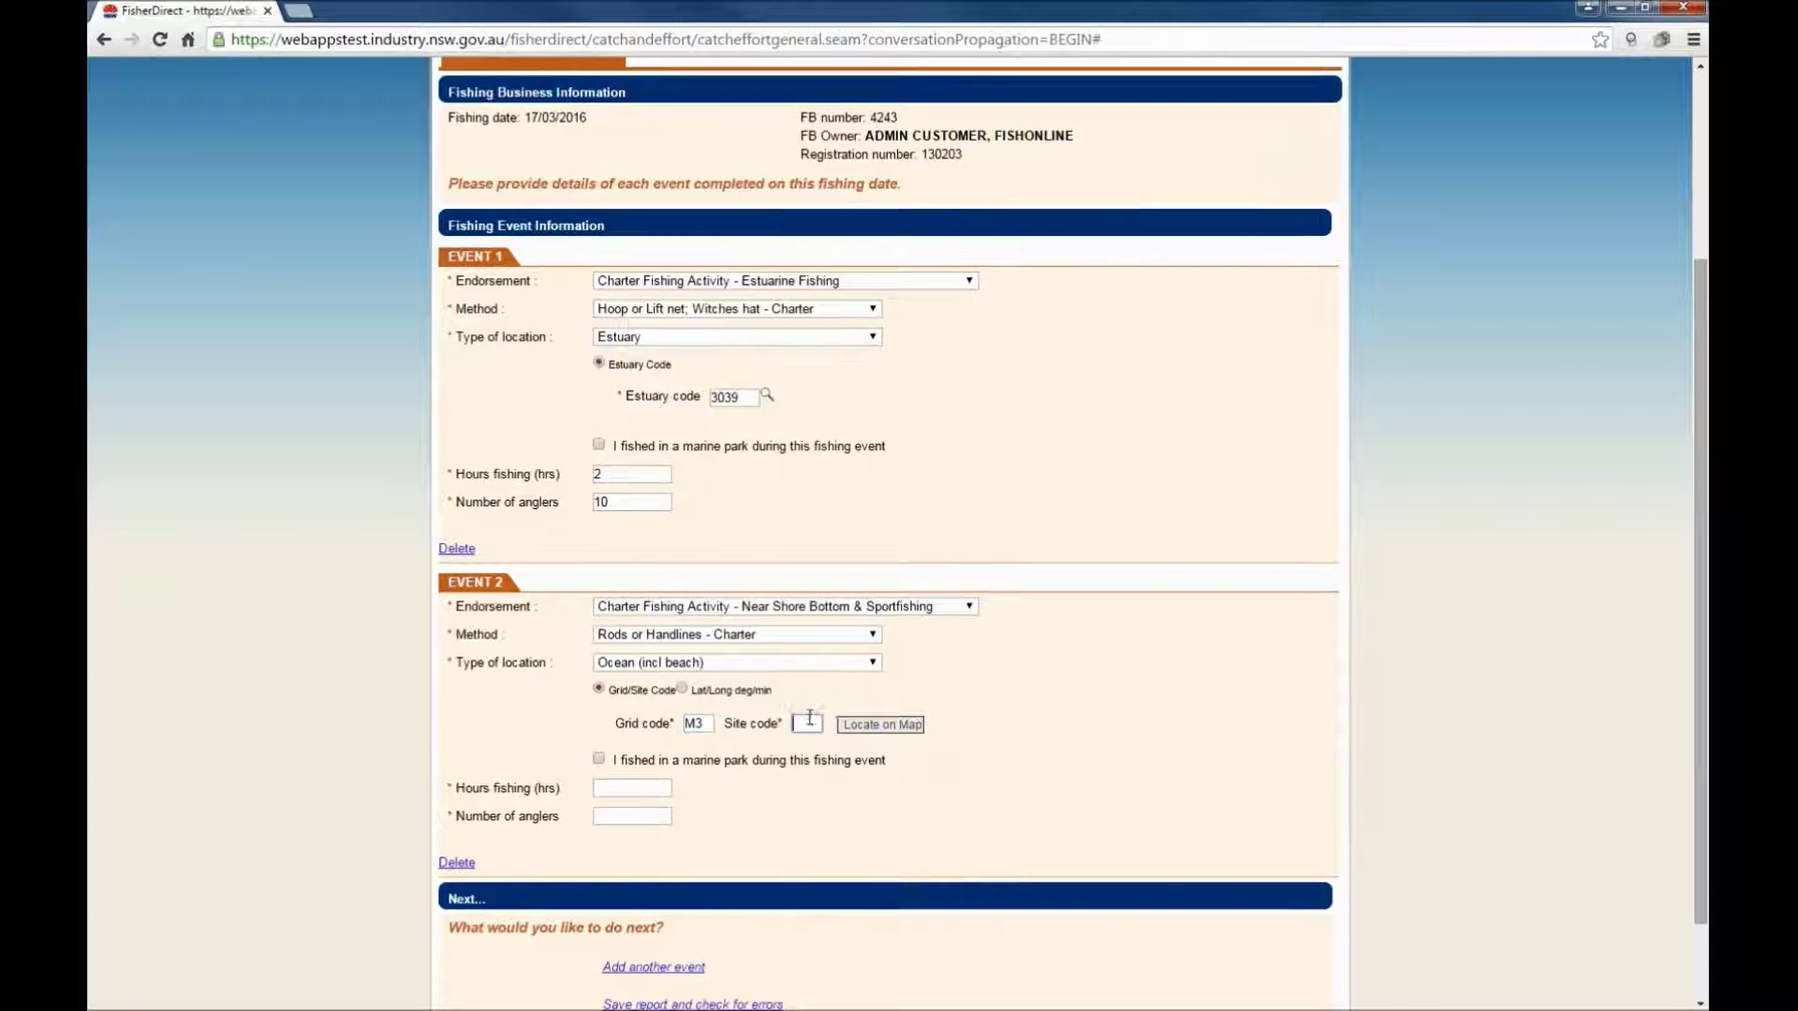
type("81")
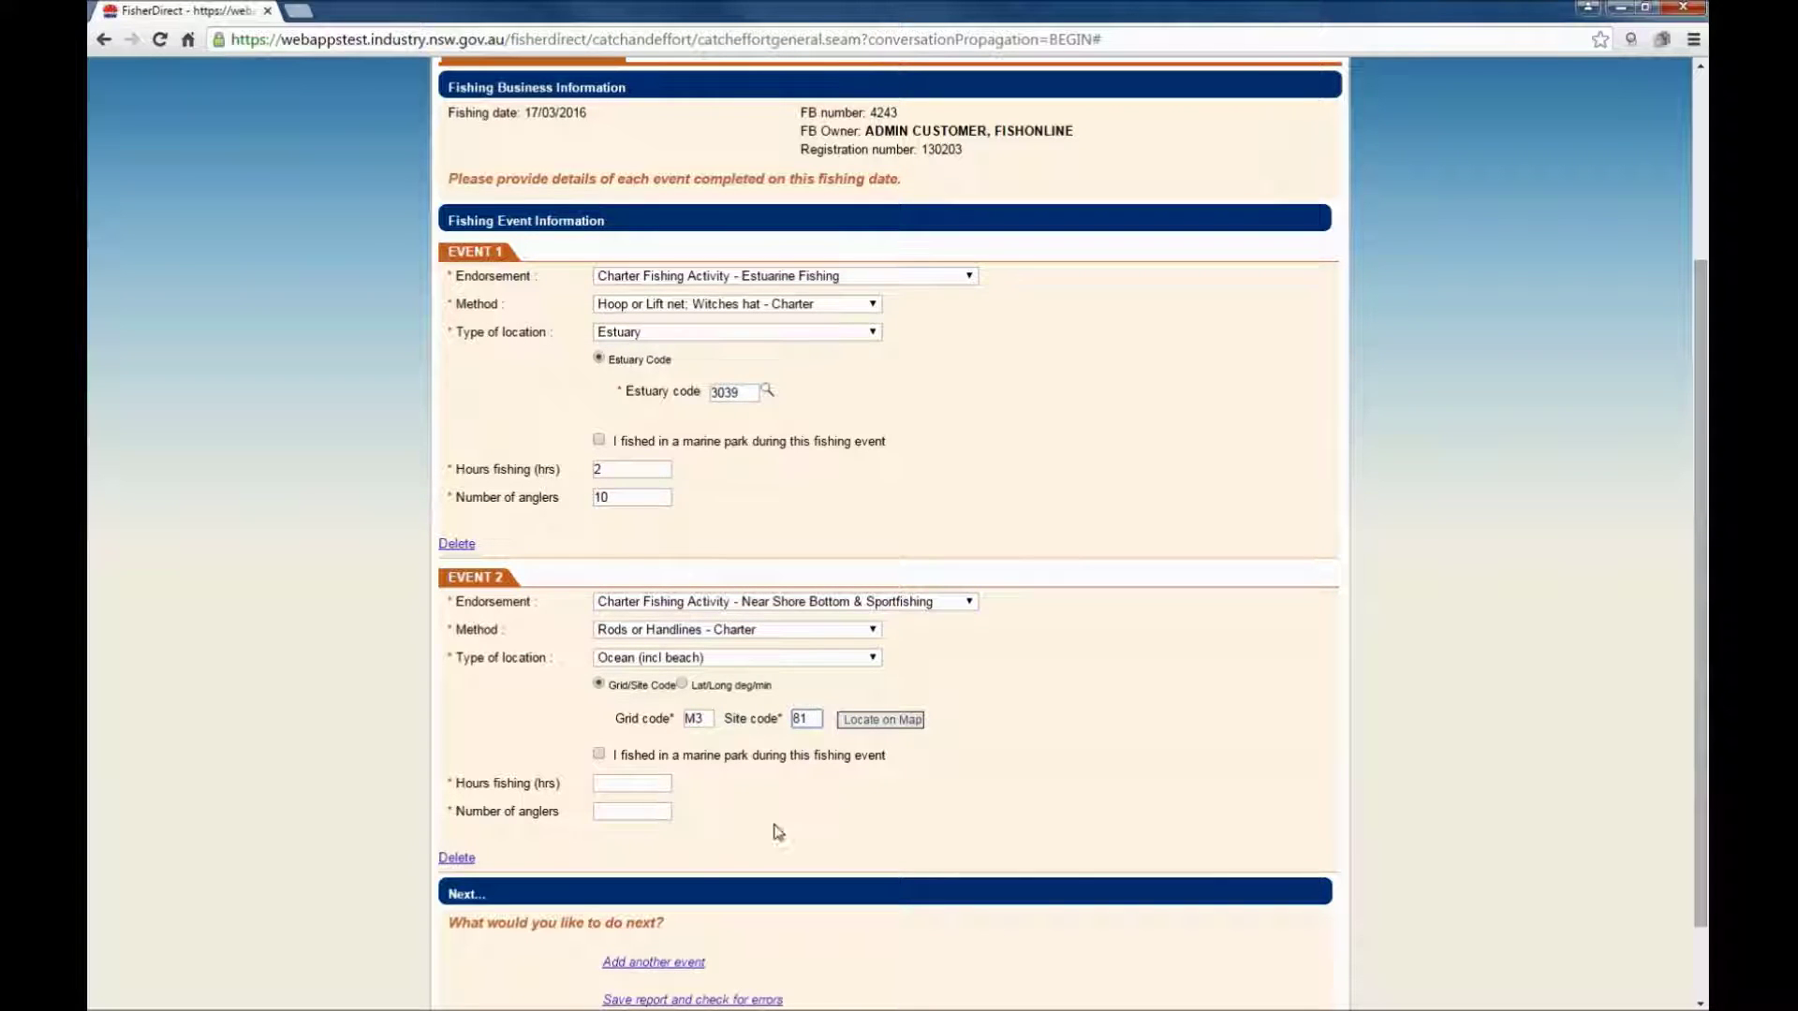
Enter 3 hours fishing and 10 anglers for Event 2.
left_click(647, 783)
type("3")
left_click(618, 812)
type("10")
left_click(754, 843)
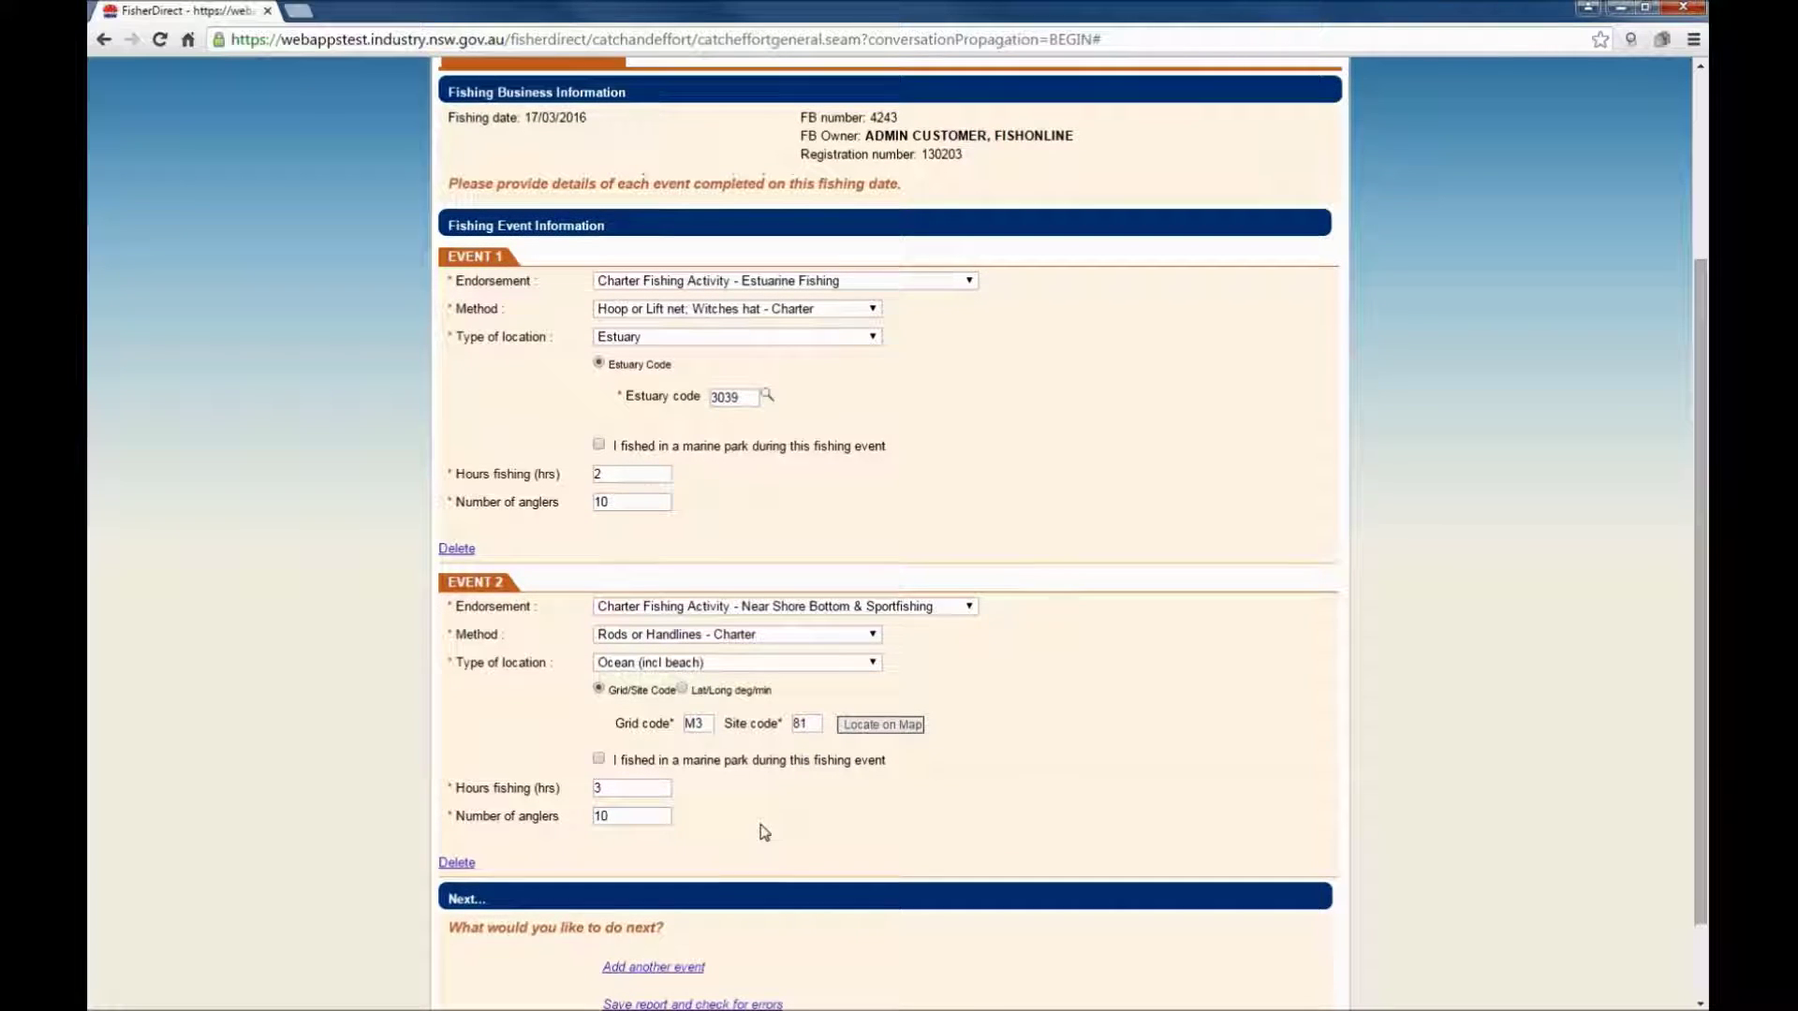
Proceed to the catch information step and add CRA-08 (Male Mud Crab) by searching for "crab", with a total quantity of 5 units.
left_click_drag(1699, 872, 1694, 961)
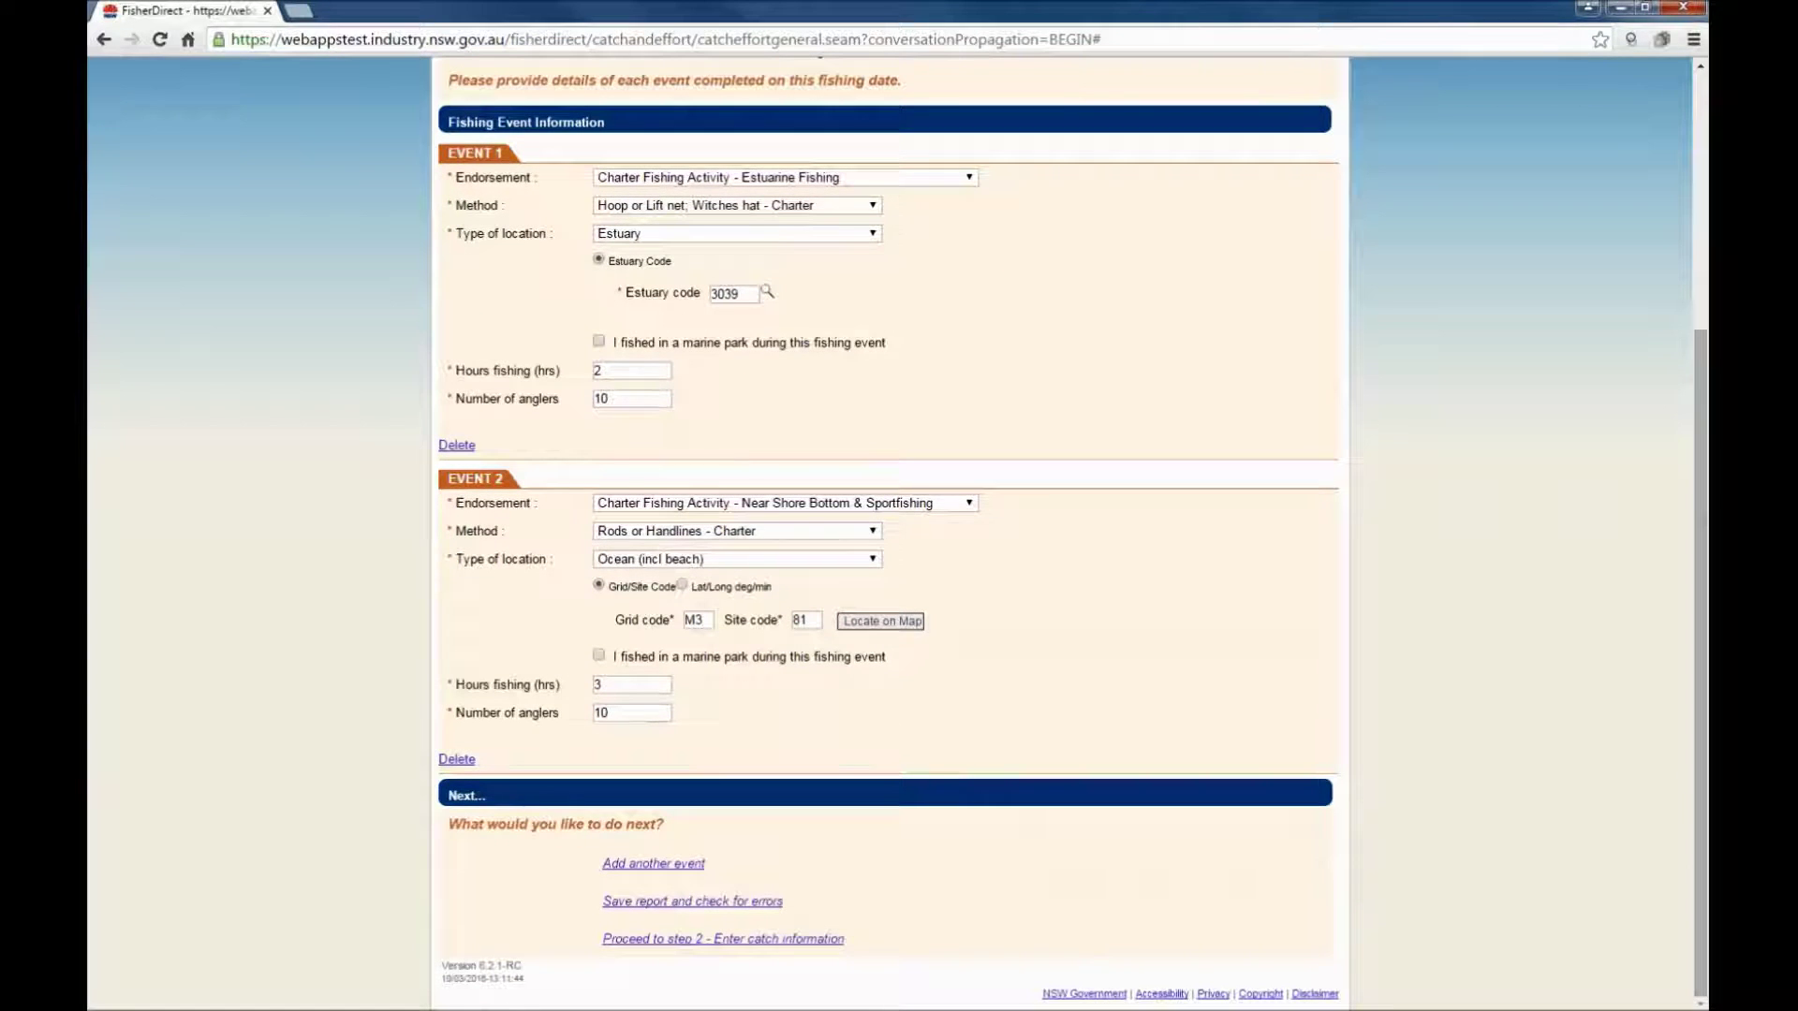
left_click(709, 939)
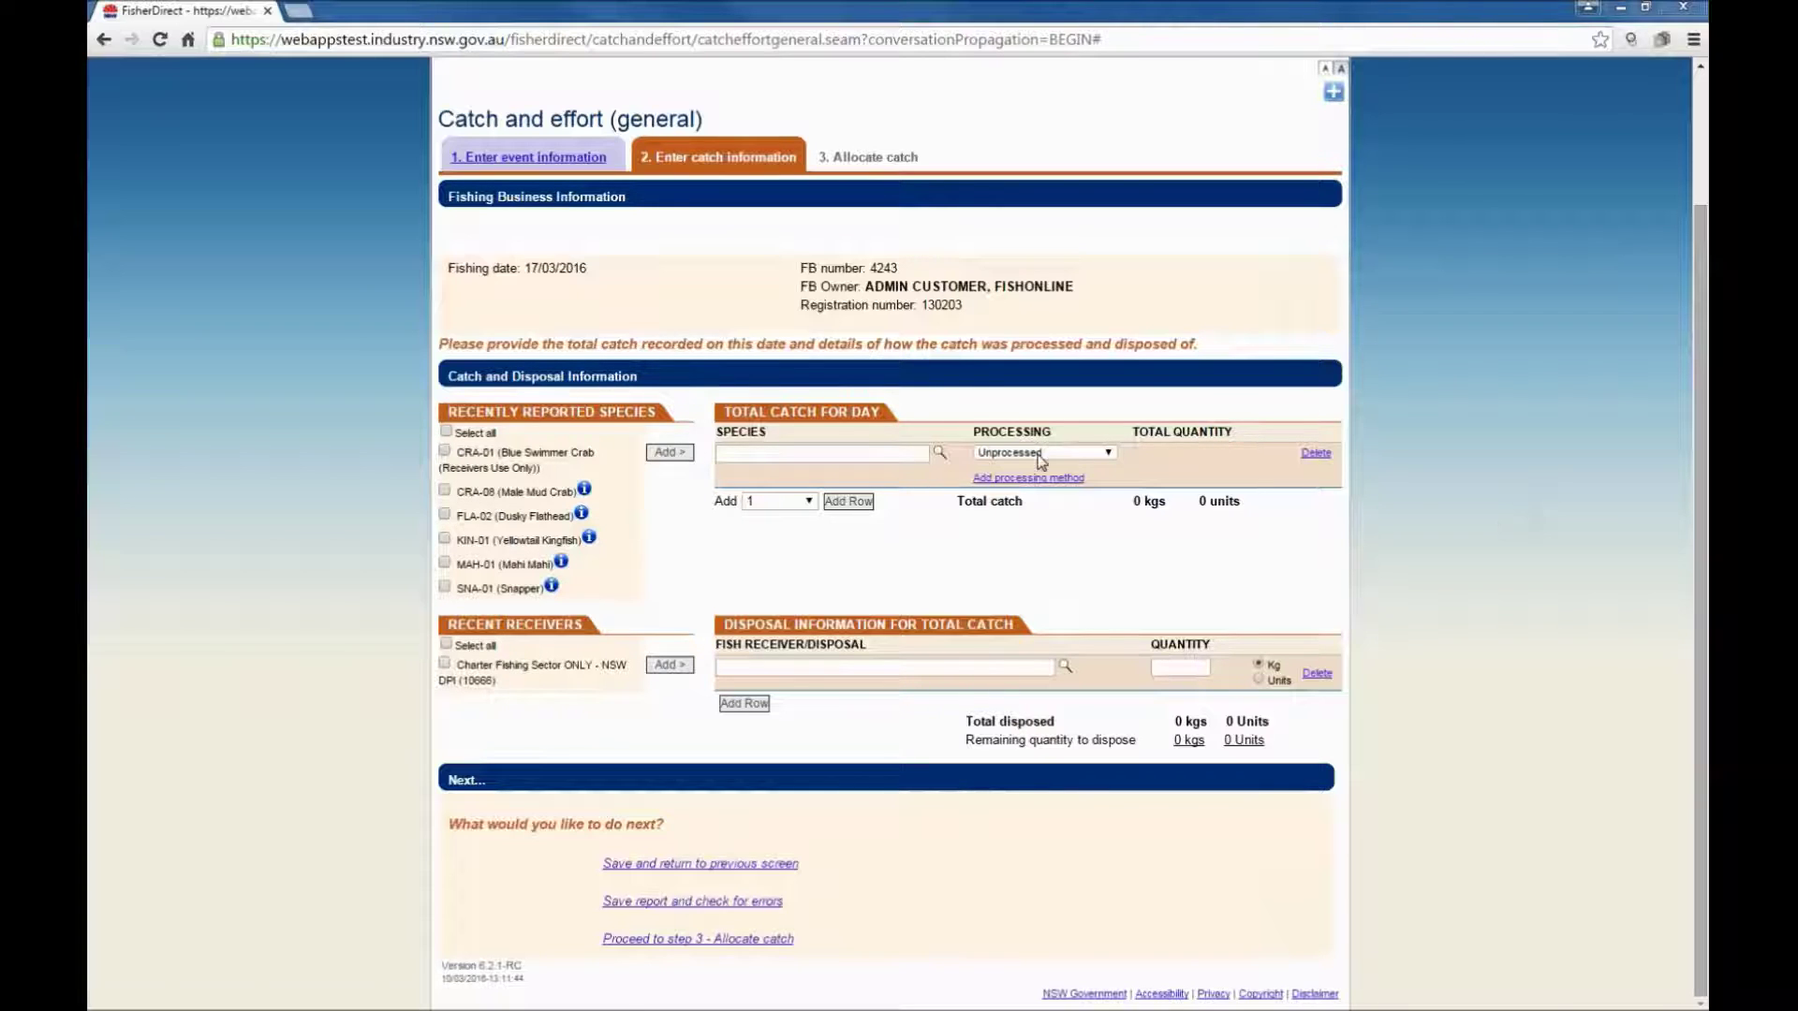
left_click(937, 456)
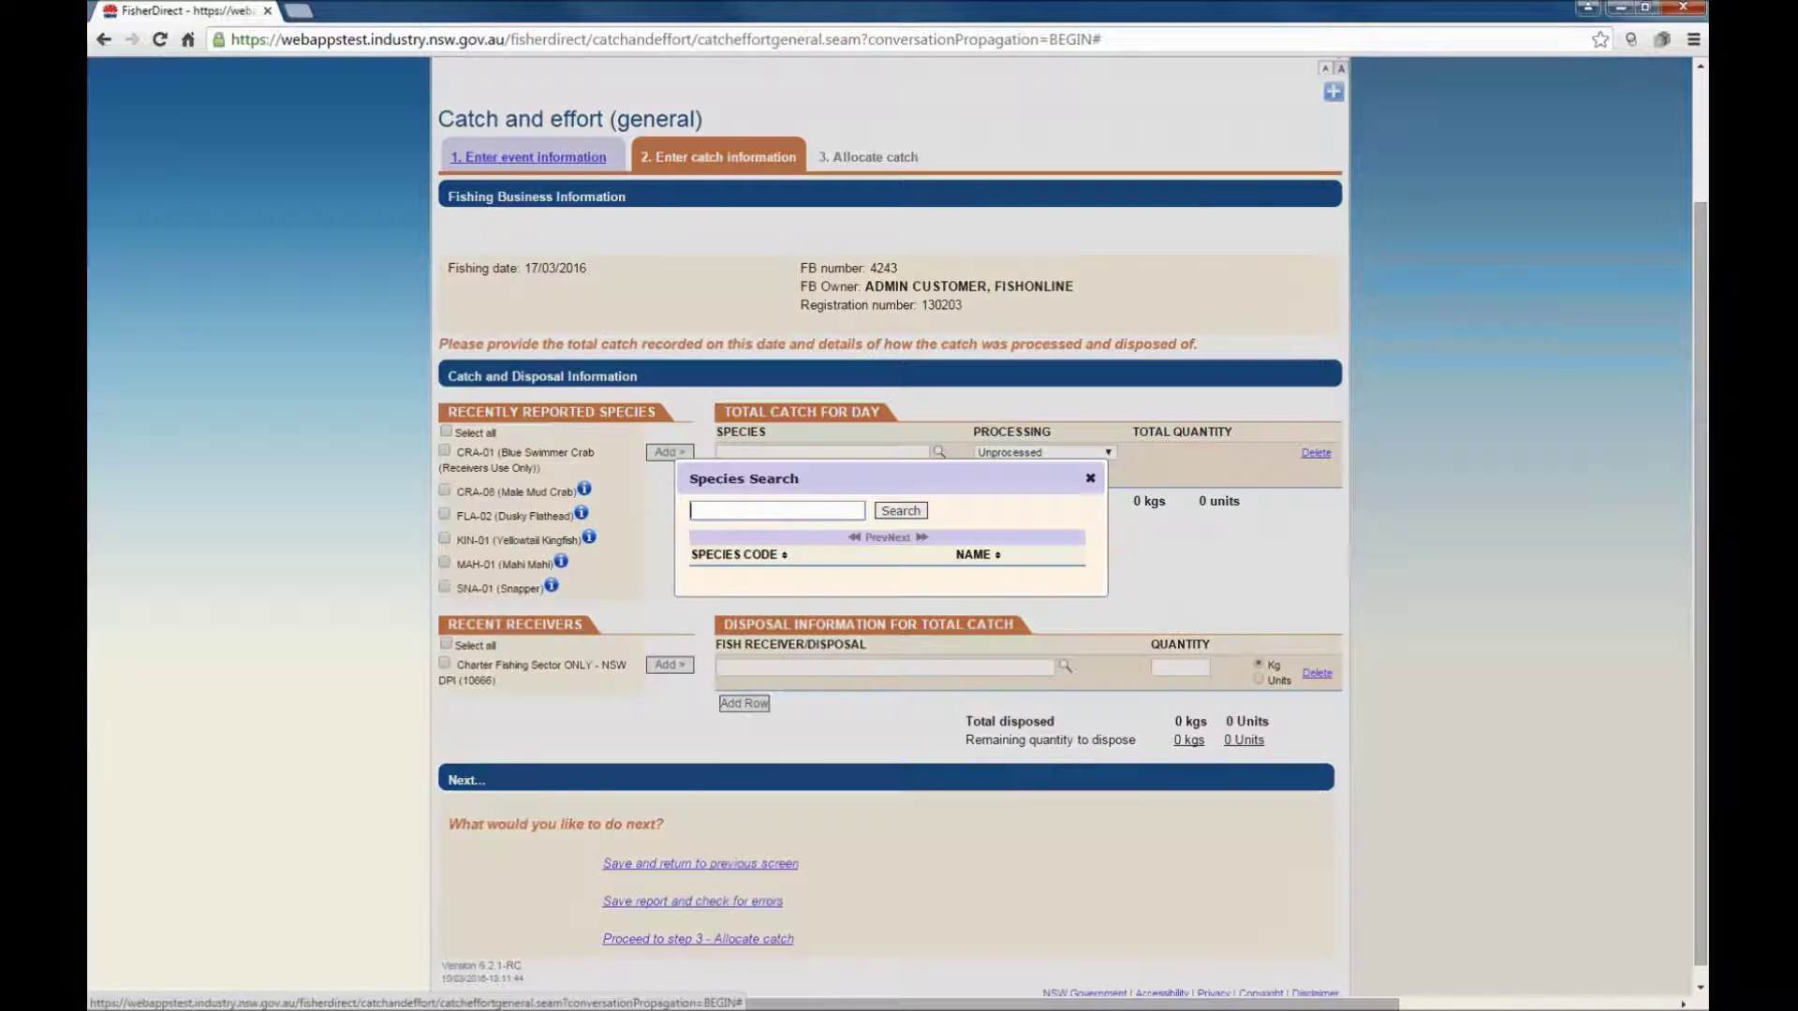
type("crab")
left_click(922, 514)
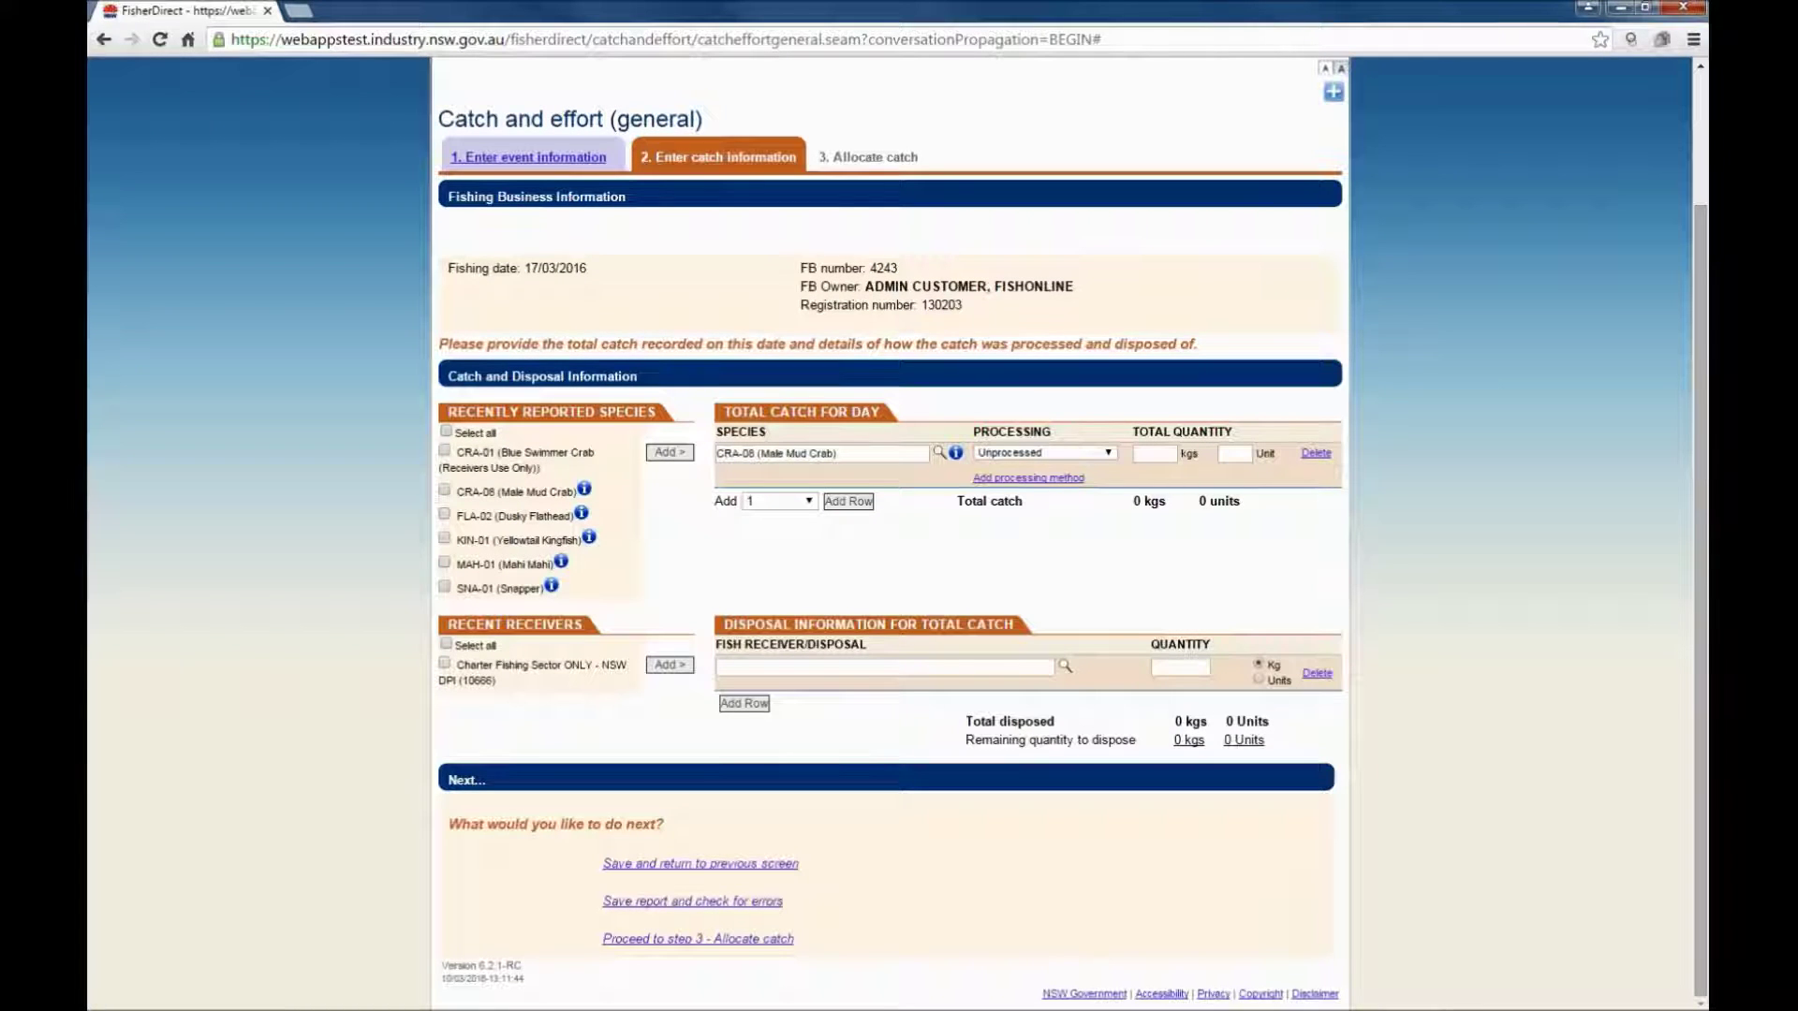
left_click(1226, 455)
Add the recently reported species KIN-01 (Yellowtail Kingfish) with 6 units and SNA-01 (Snapper) with 5 units to the total catch.
left_click(445, 539)
left_click(669, 452)
left_click(1248, 505)
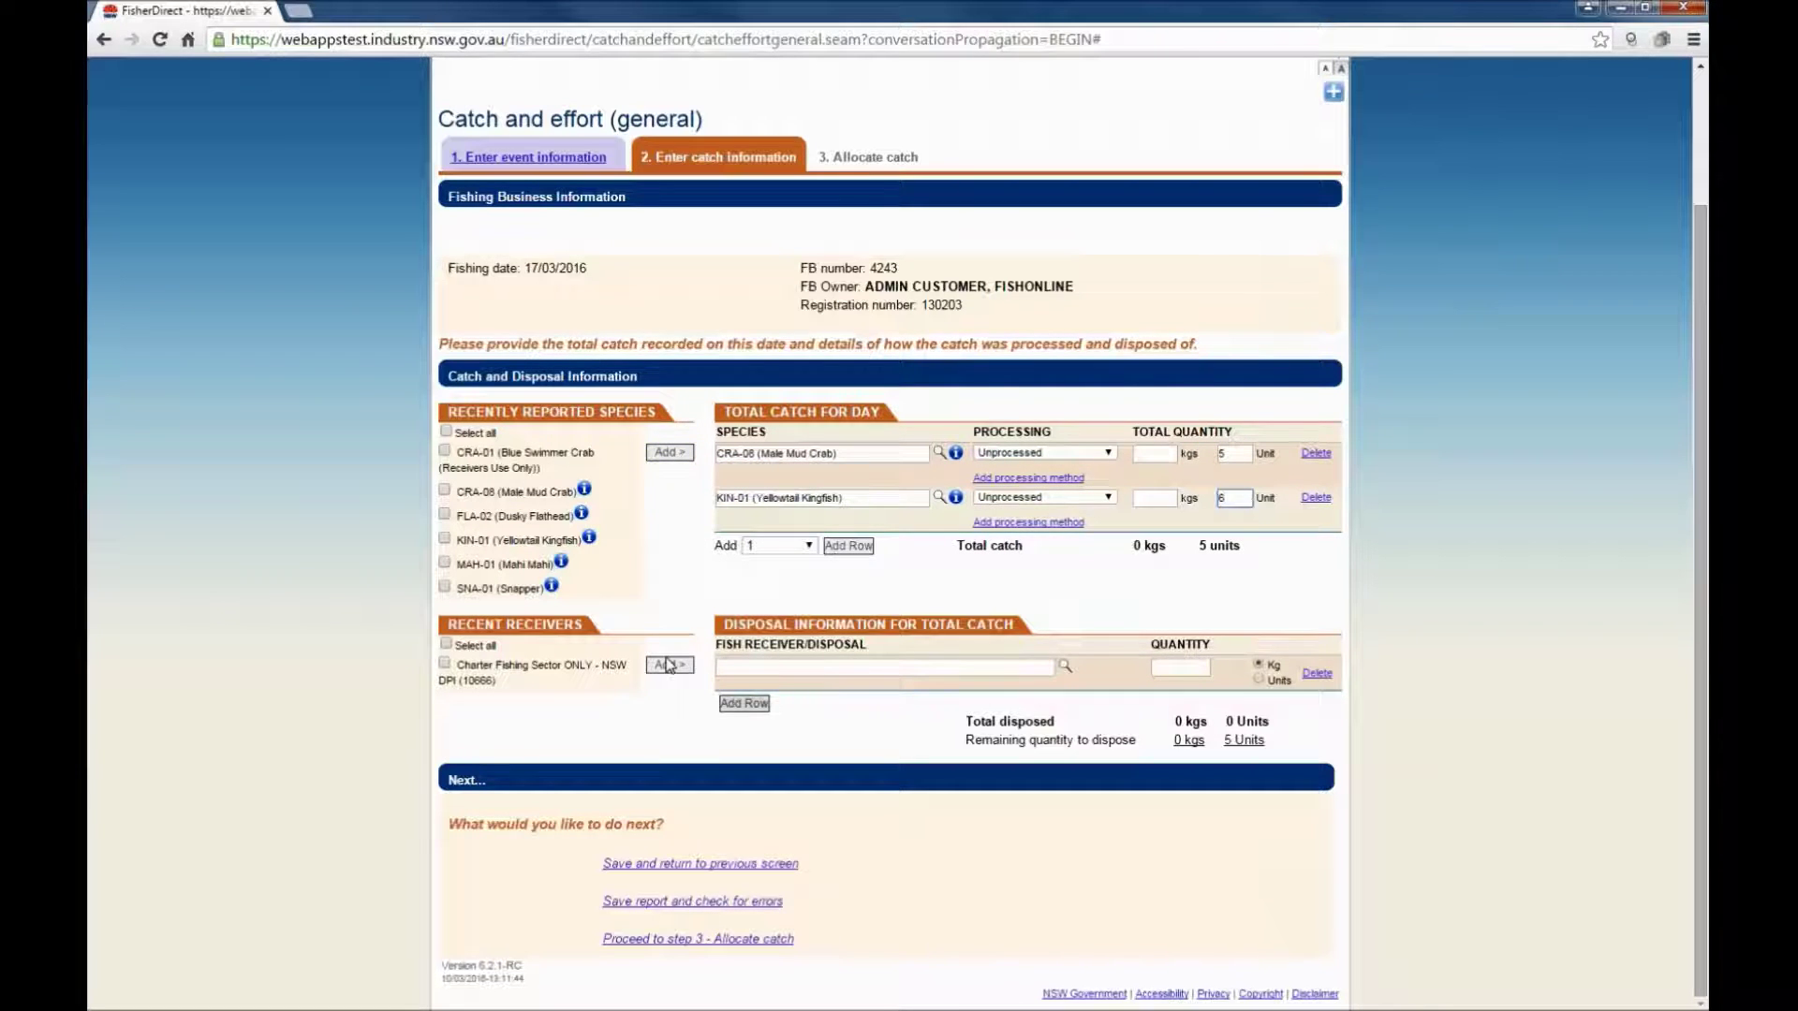
left_click(669, 452)
left_click(1236, 541)
type("5")
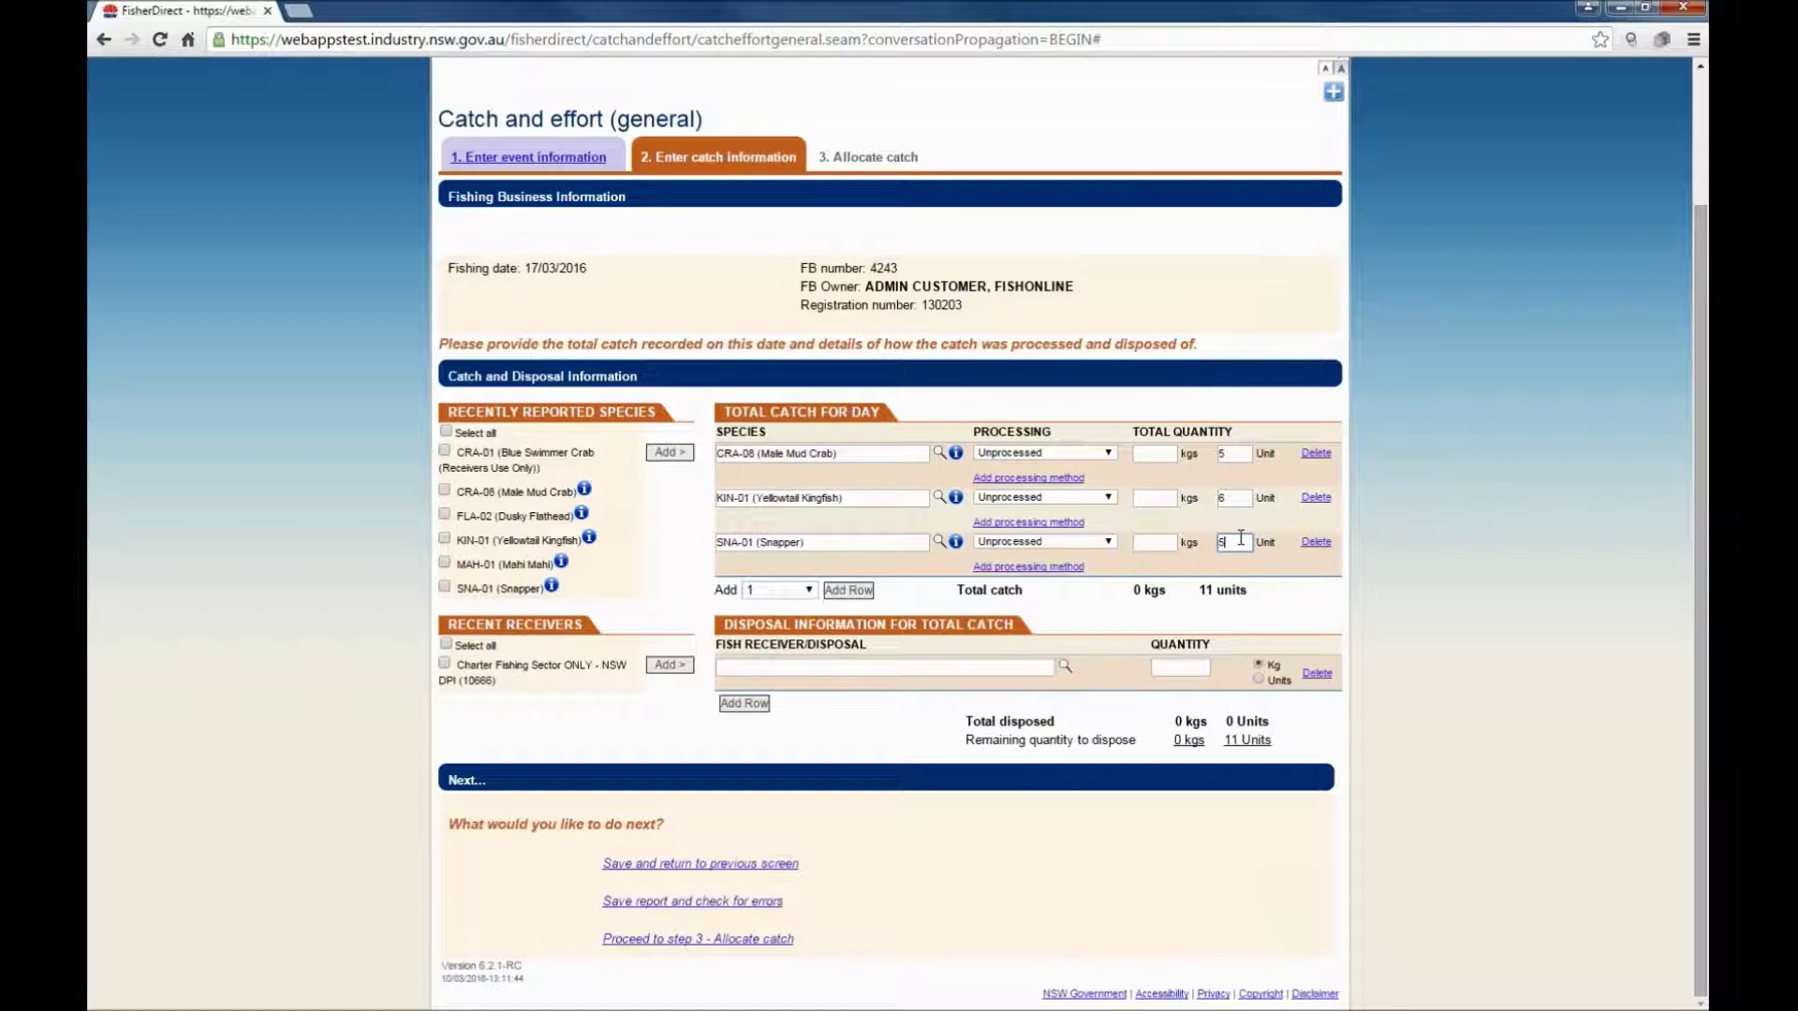
Add the recently reported species MAH-01 (Mahi Mahi) to the total catch with 1 unit.
left_click(444, 562)
left_click(669, 452)
left_click(1235, 587)
type("1")
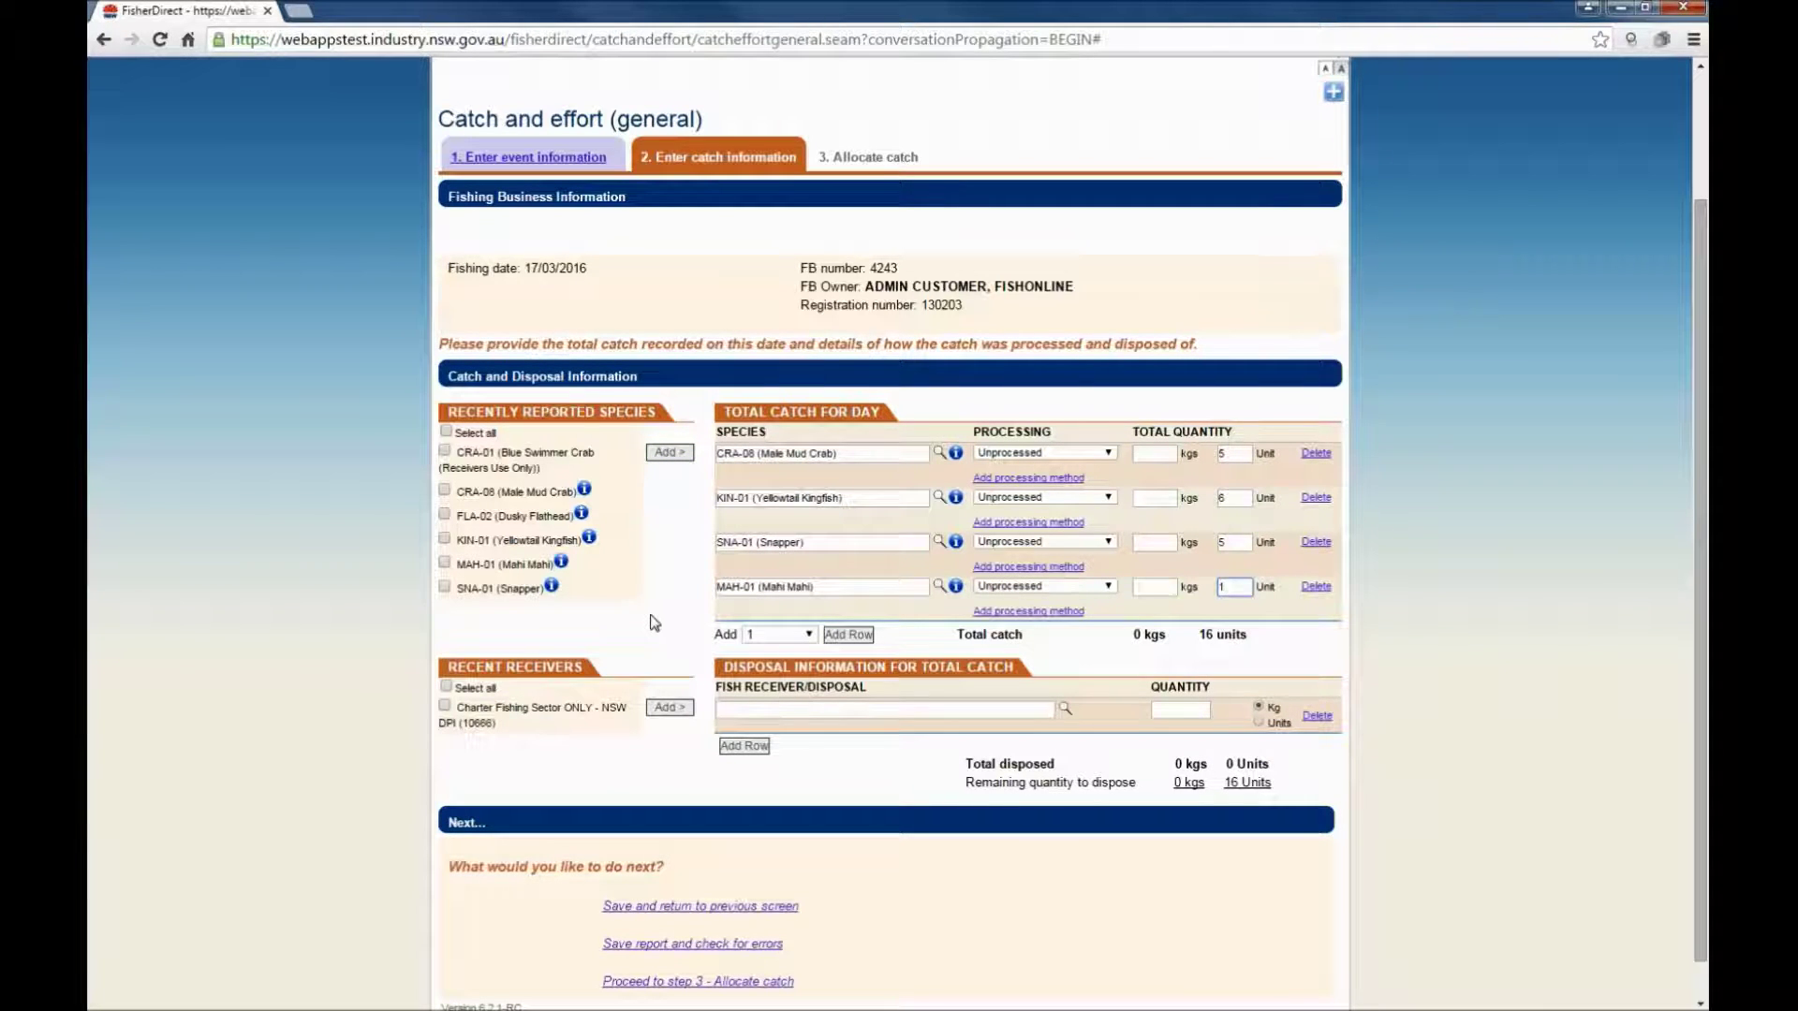
left_click(1093, 653)
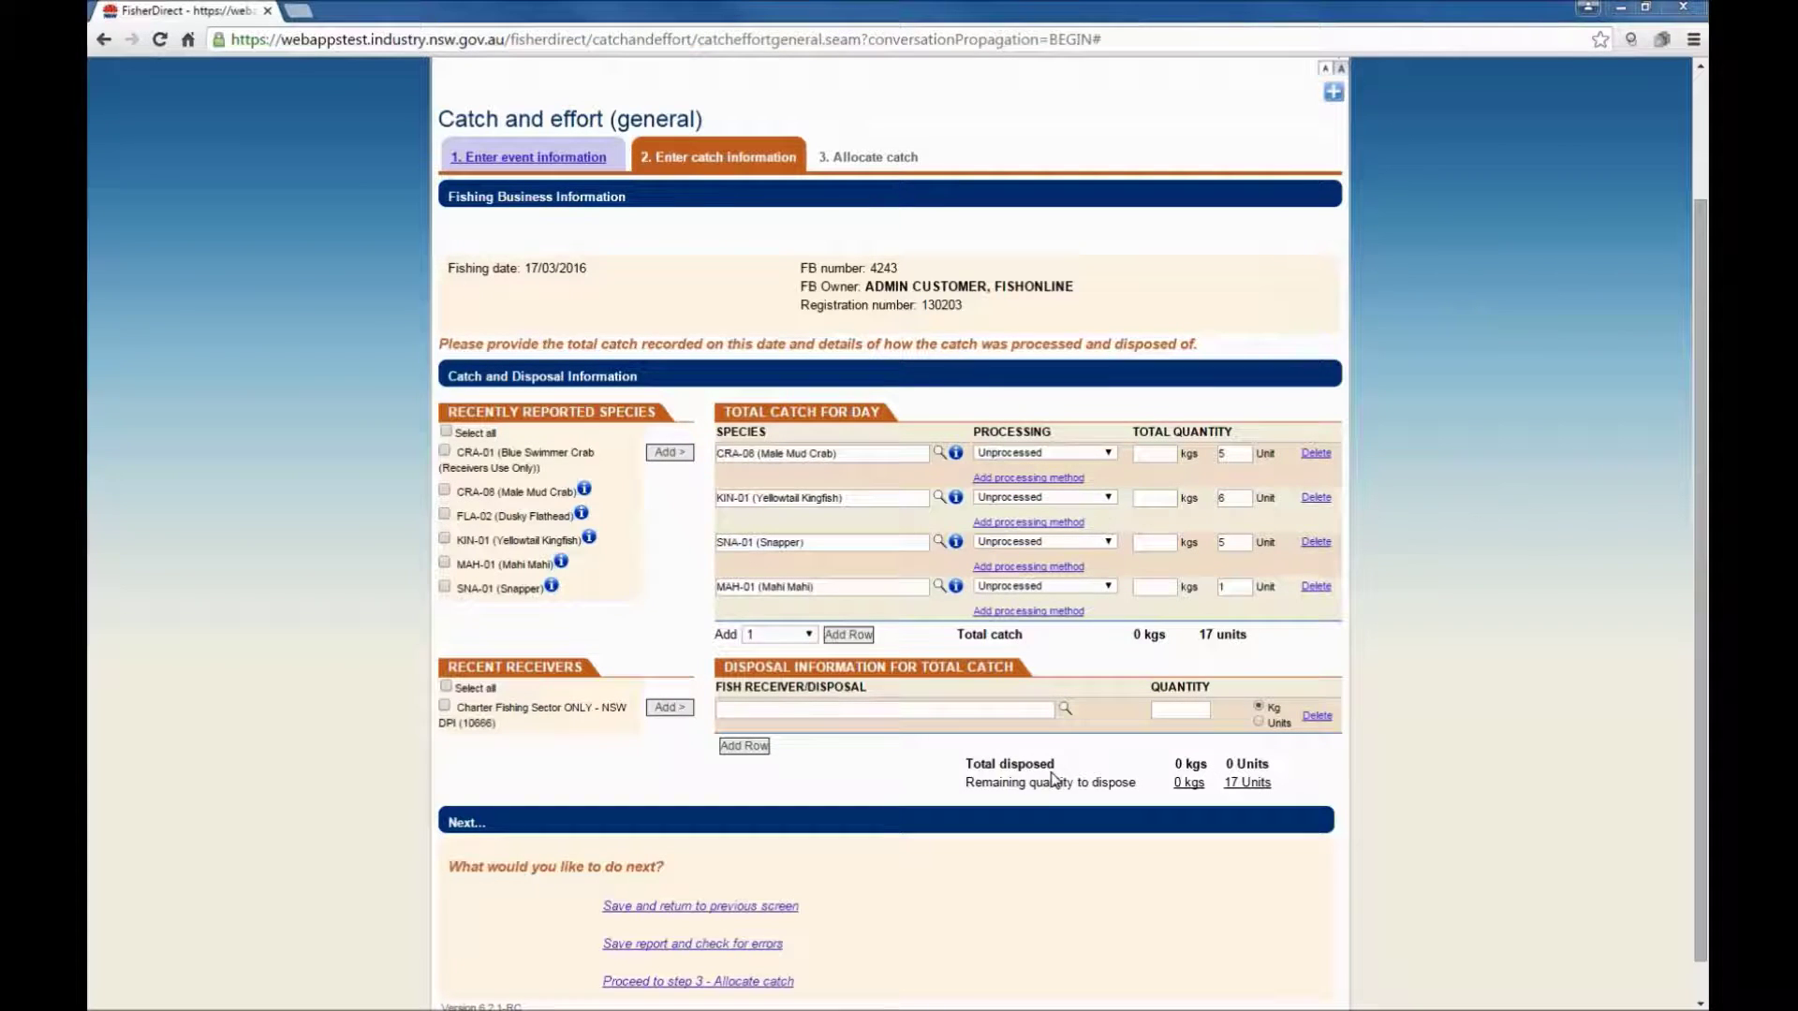
Search the receivers for "charter", choose Charter Fishing Sector ONLY - NSW DPI, and record a disposal quantity of 17 units.
left_click(1064, 712)
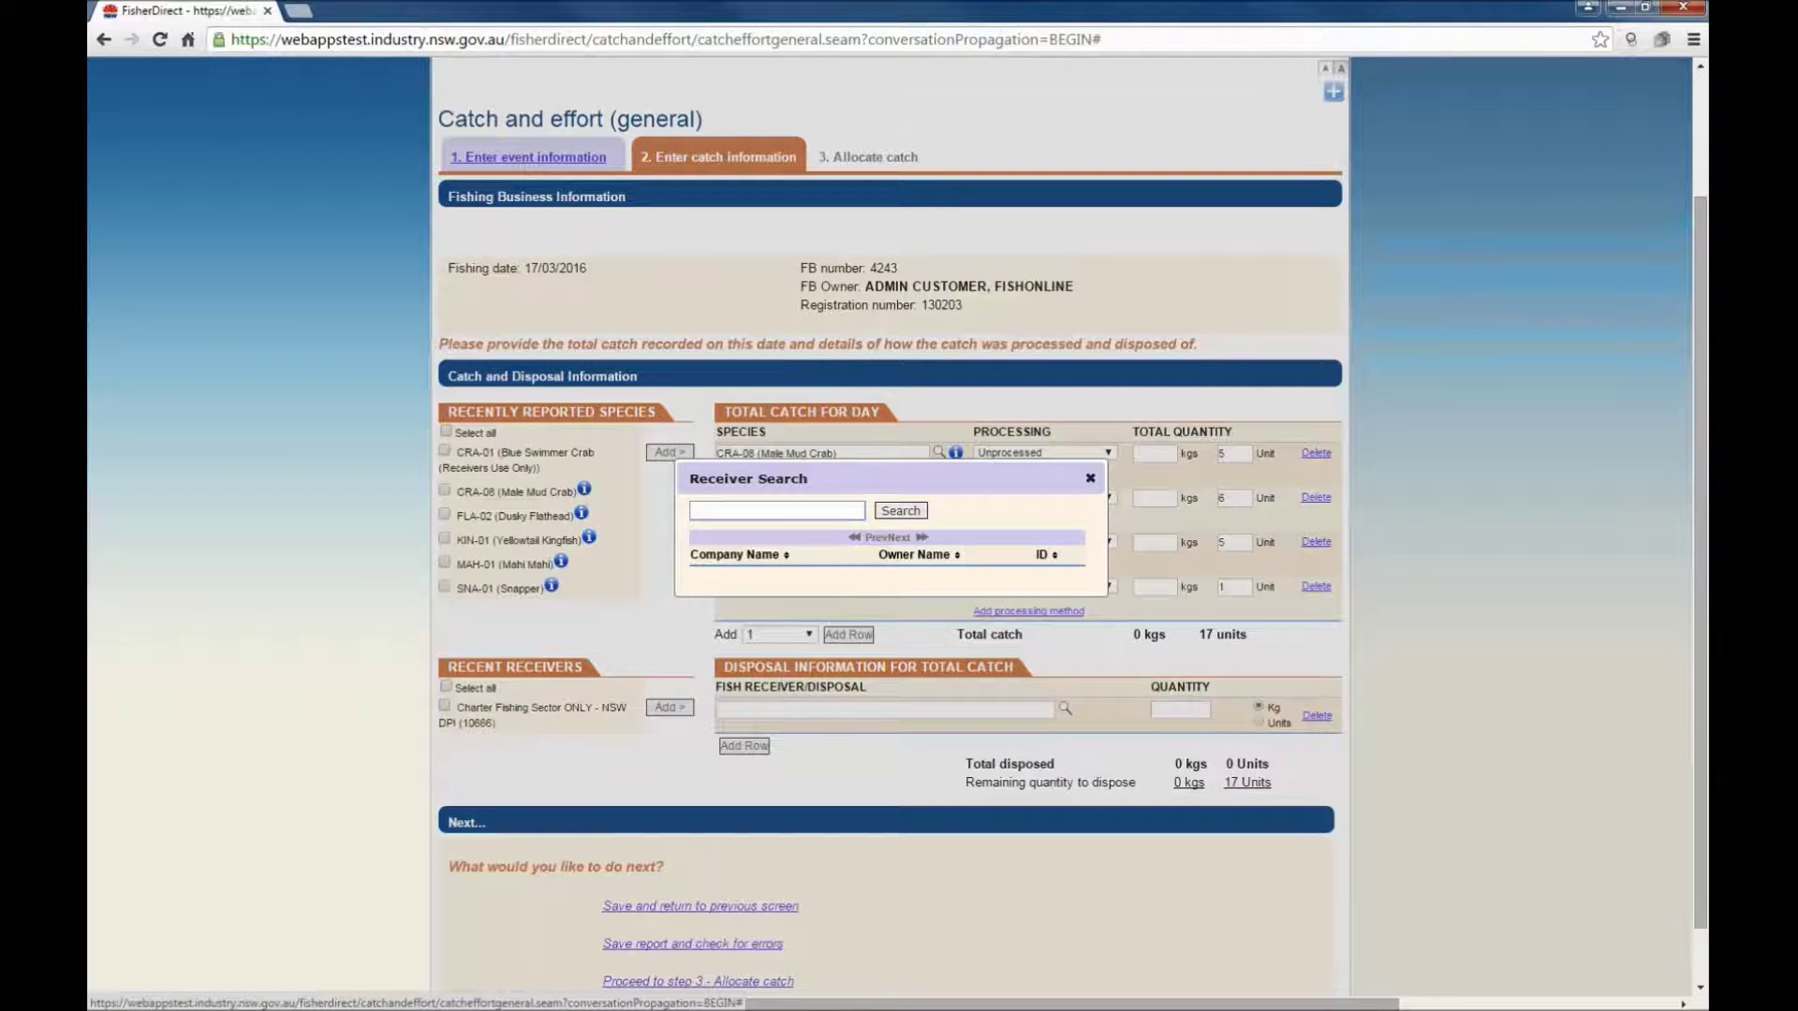
type("charter")
left_click(890, 511)
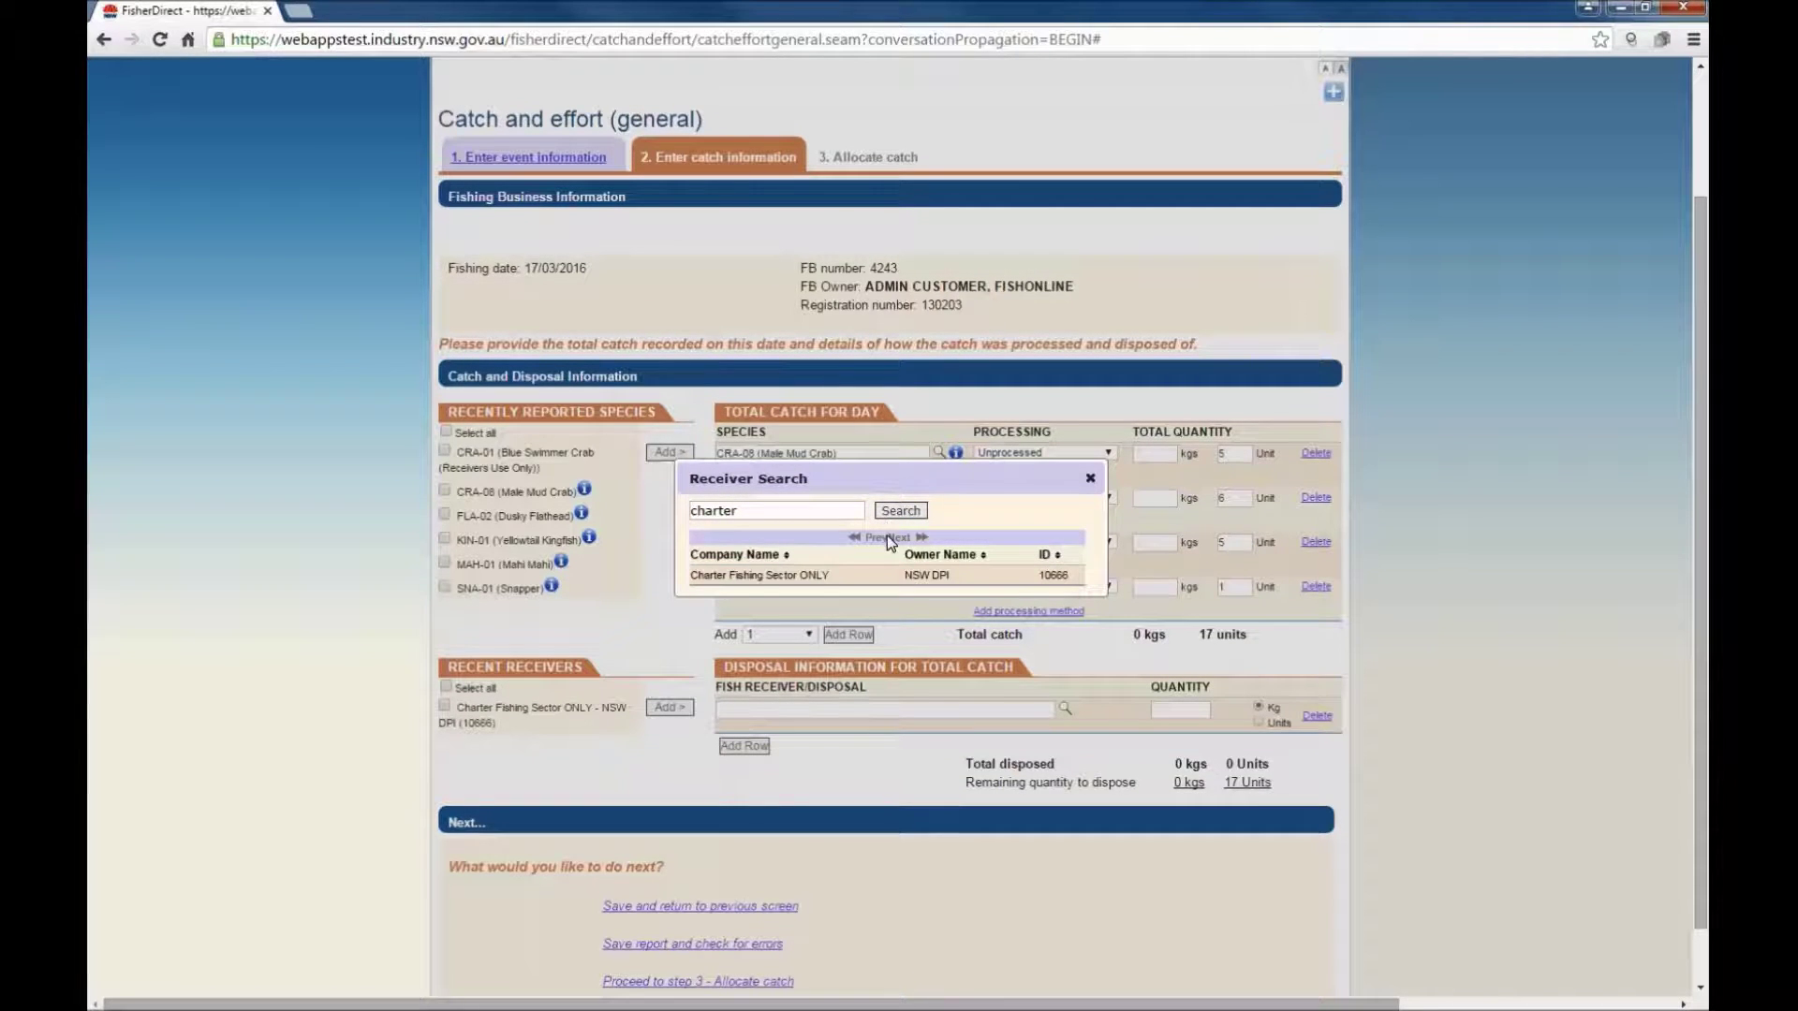
left_click(846, 576)
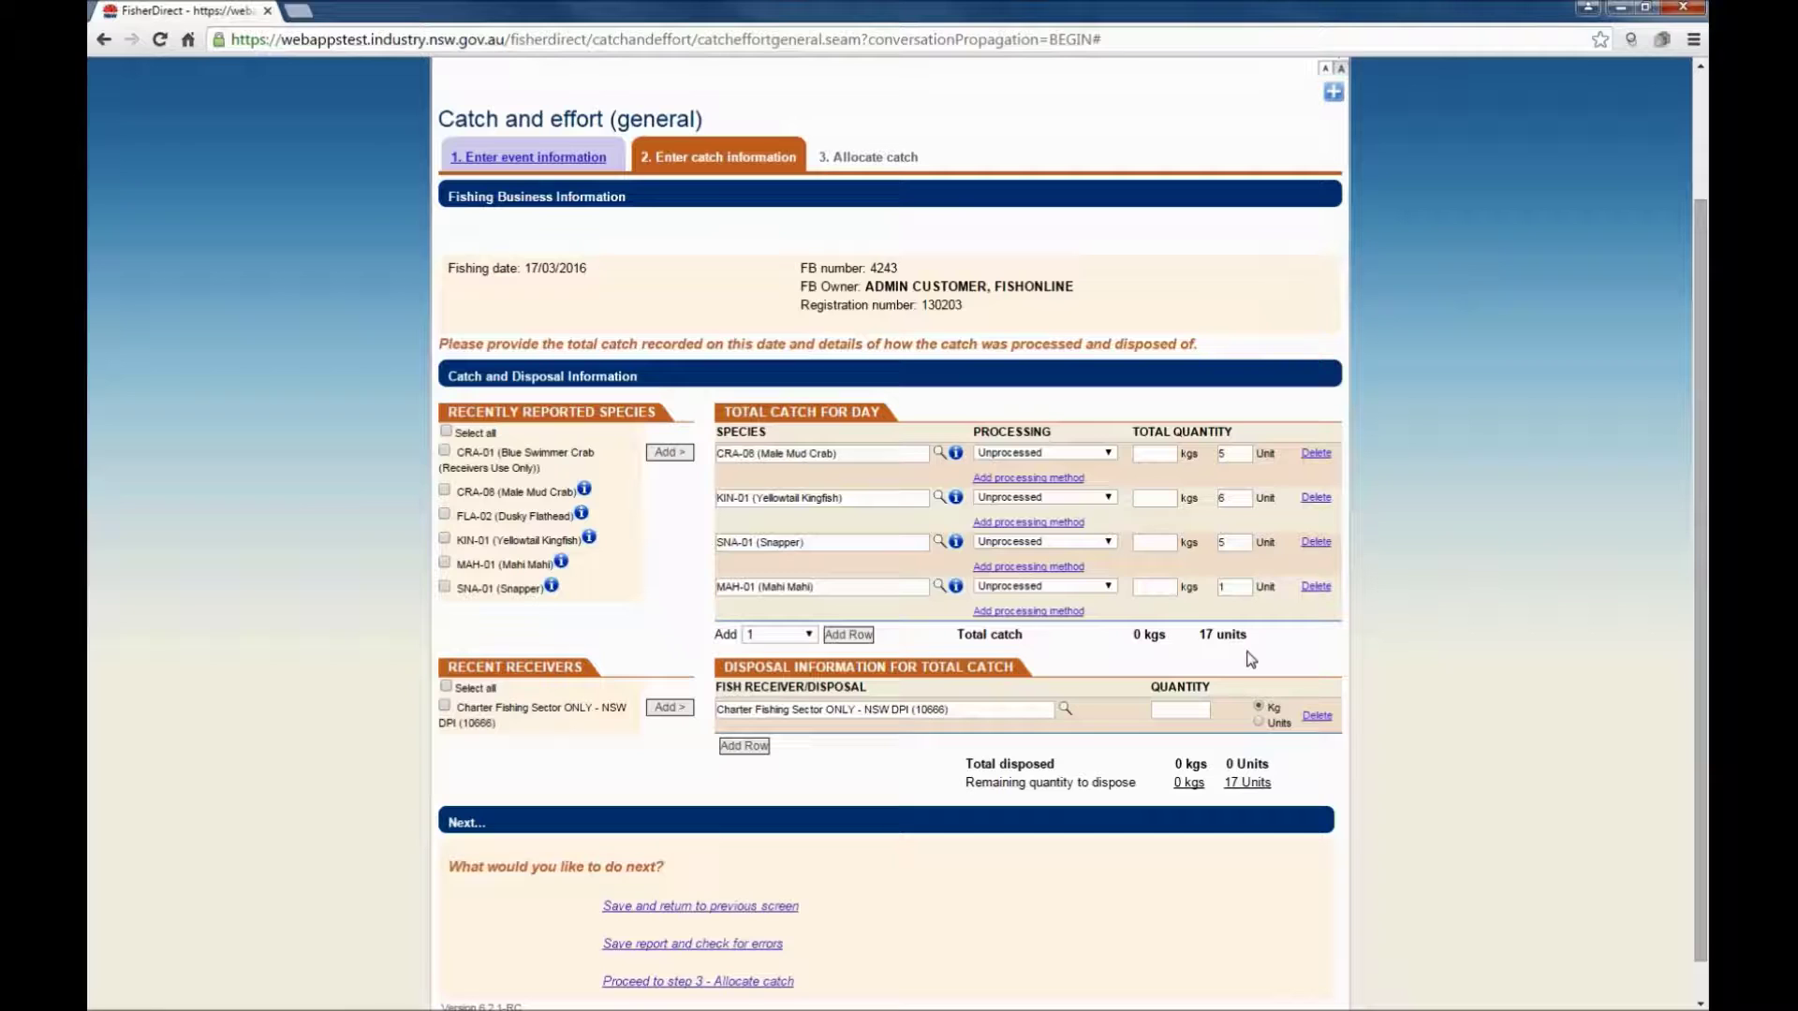
left_click(1195, 710)
type("17")
left_click(1259, 723)
Proceed to the catch allocation step and allocate 5 units of CRA-08 (Male Mud Crab) to Event 1.
left_click(709, 982)
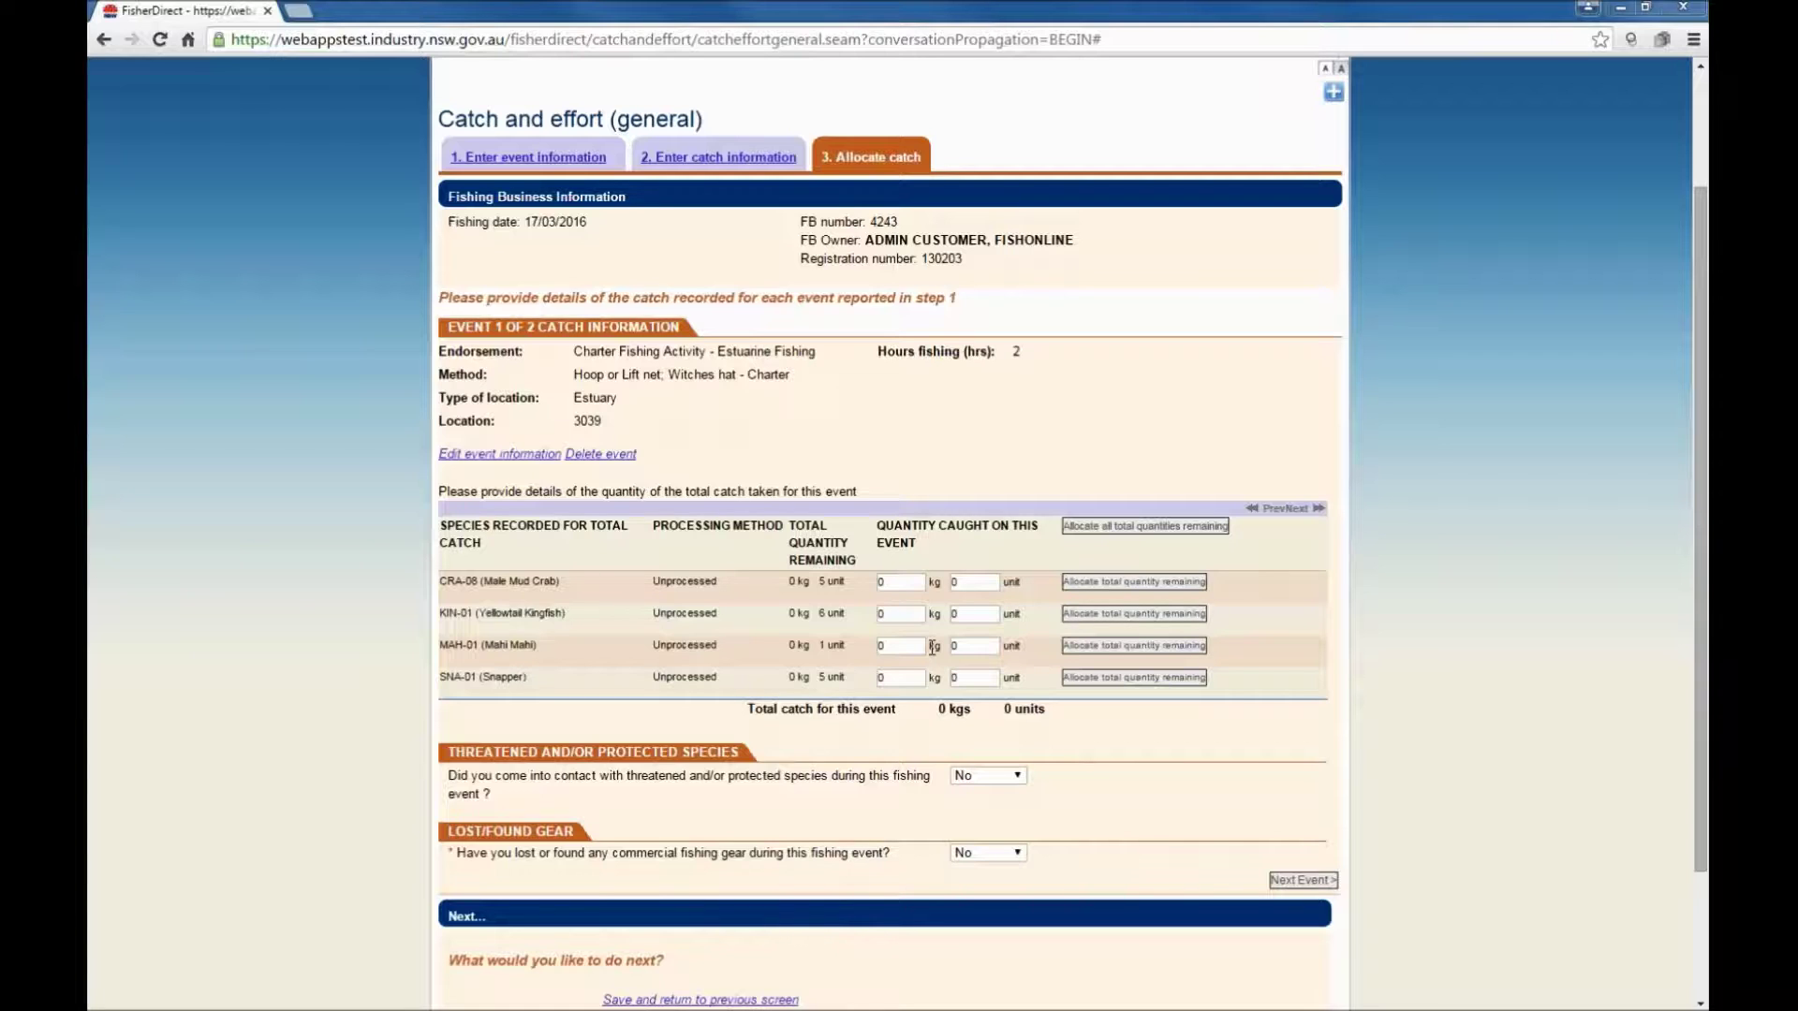
left_click(954, 581)
type("5")
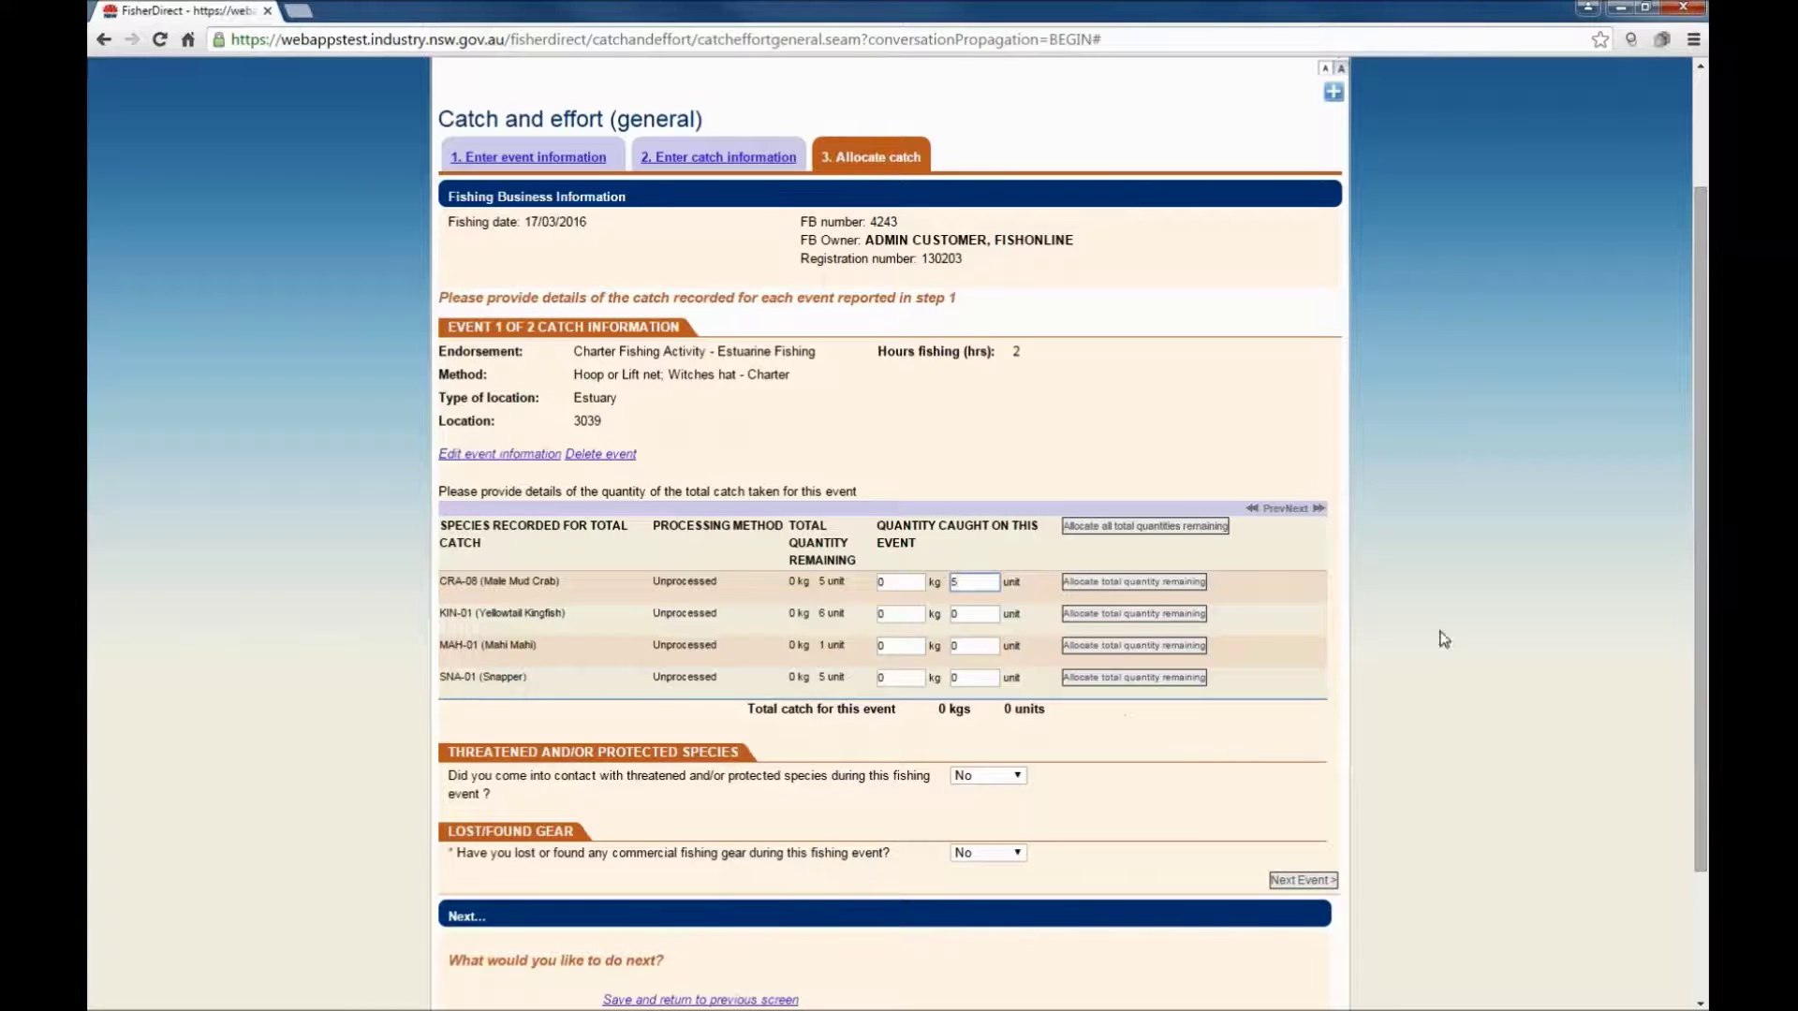
left_click(1490, 503)
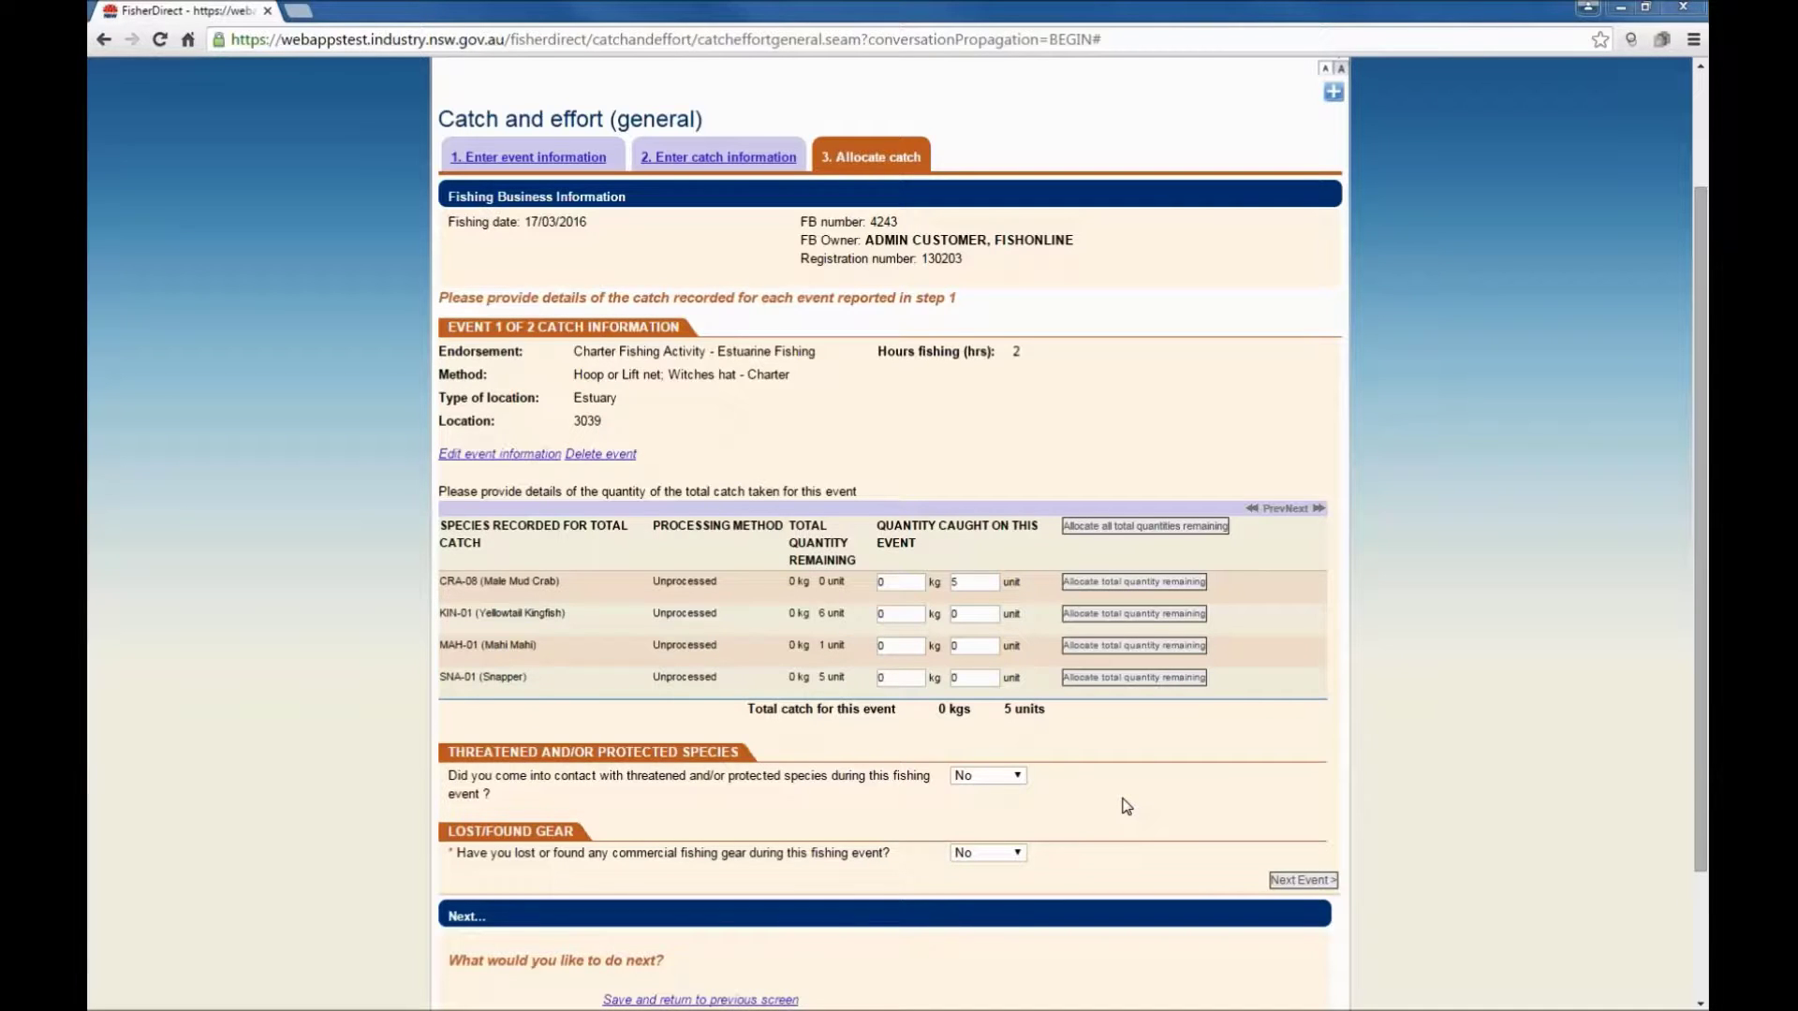
left_click(1016, 777)
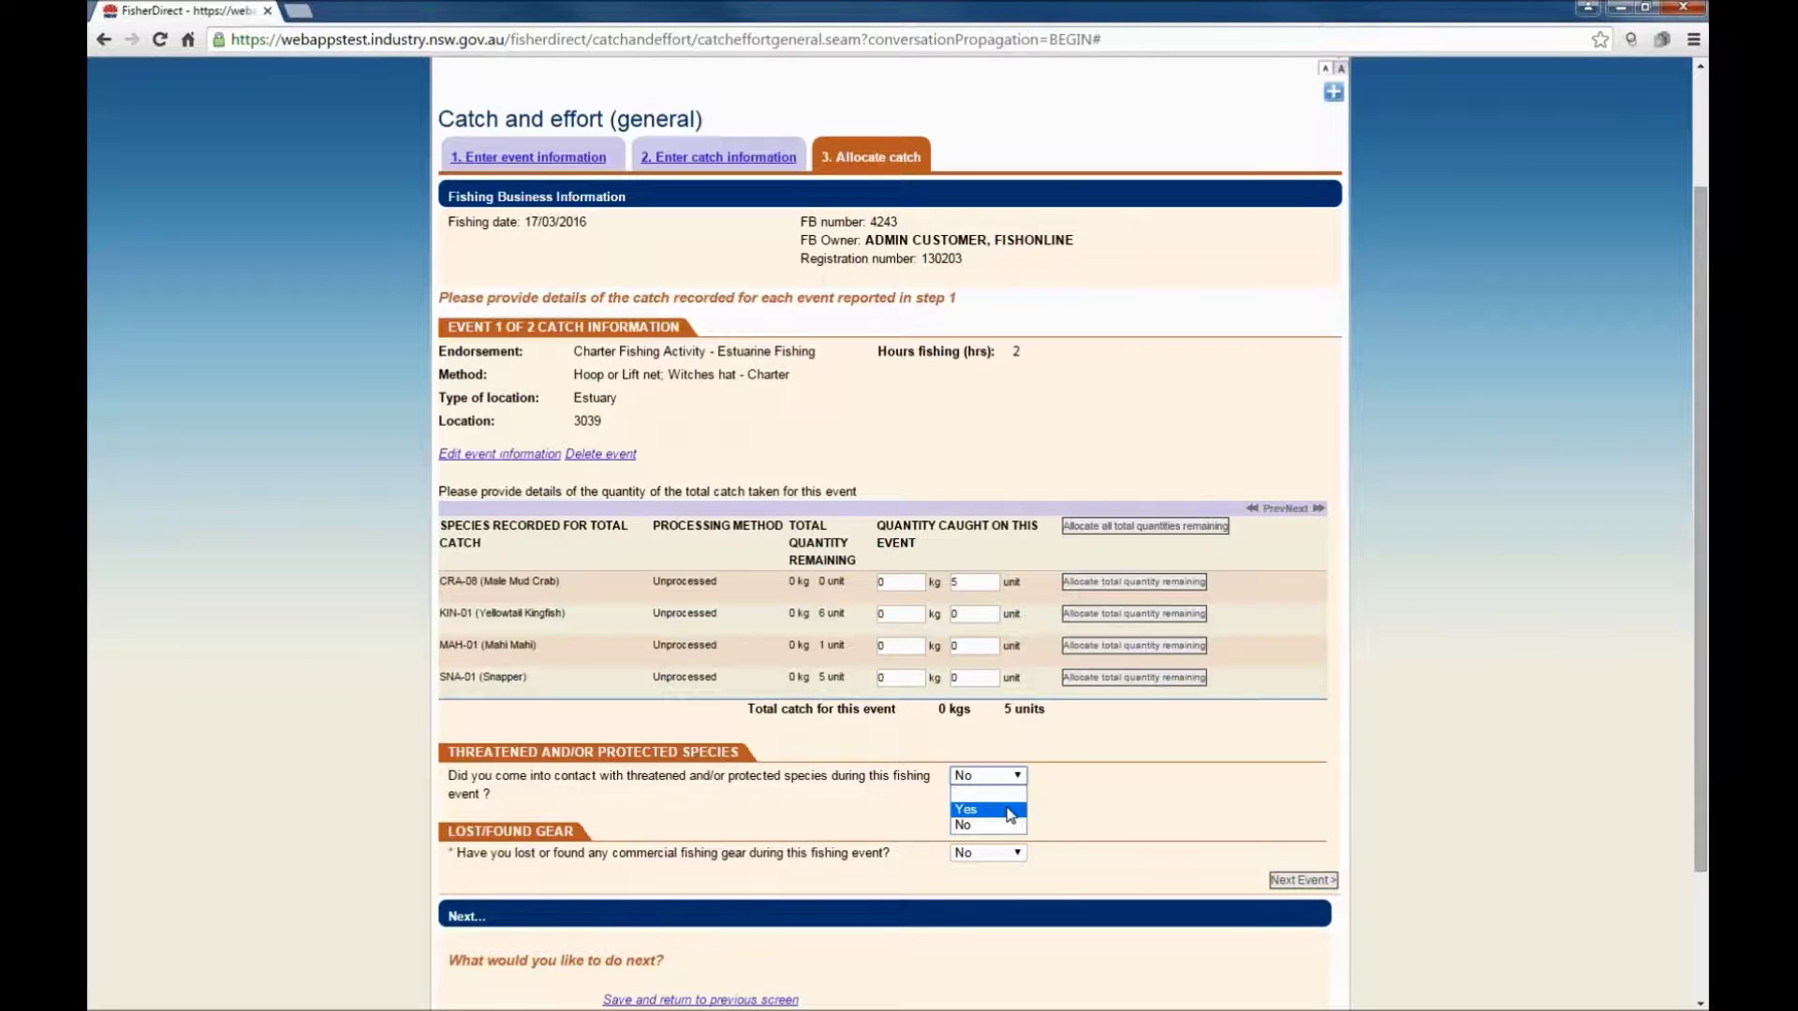
left_click(1068, 814)
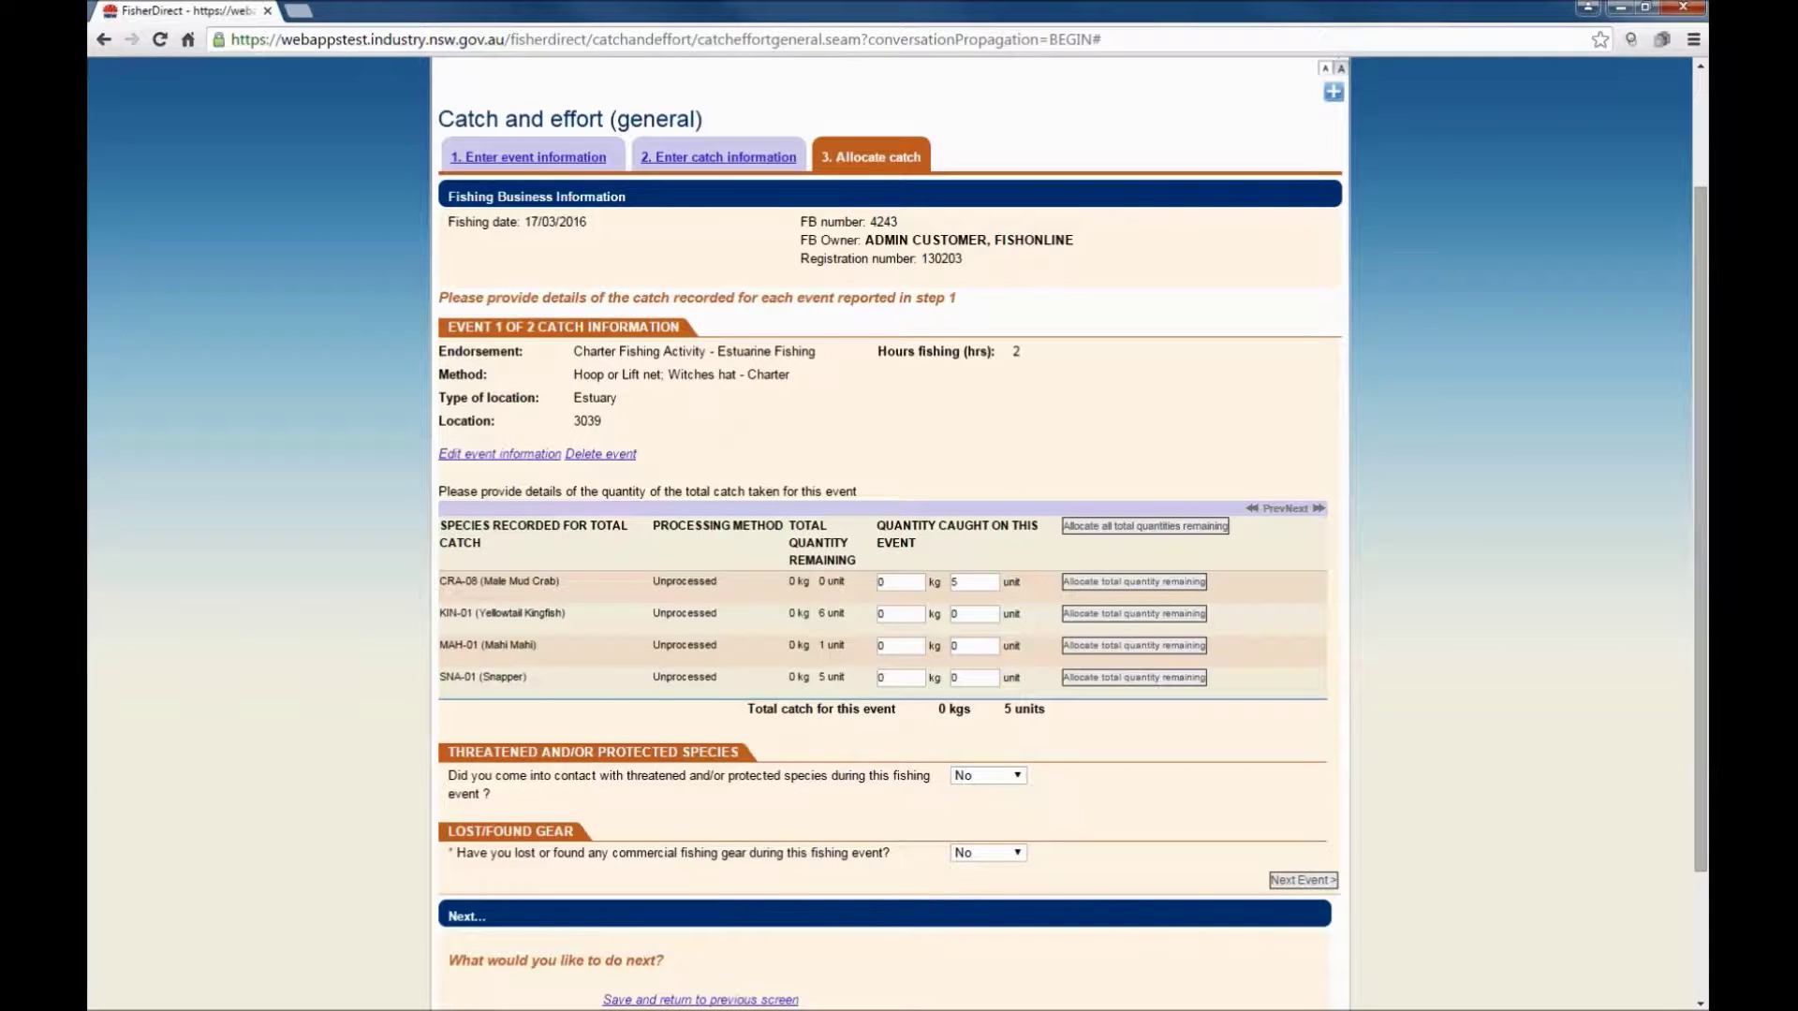
left_click(1017, 855)
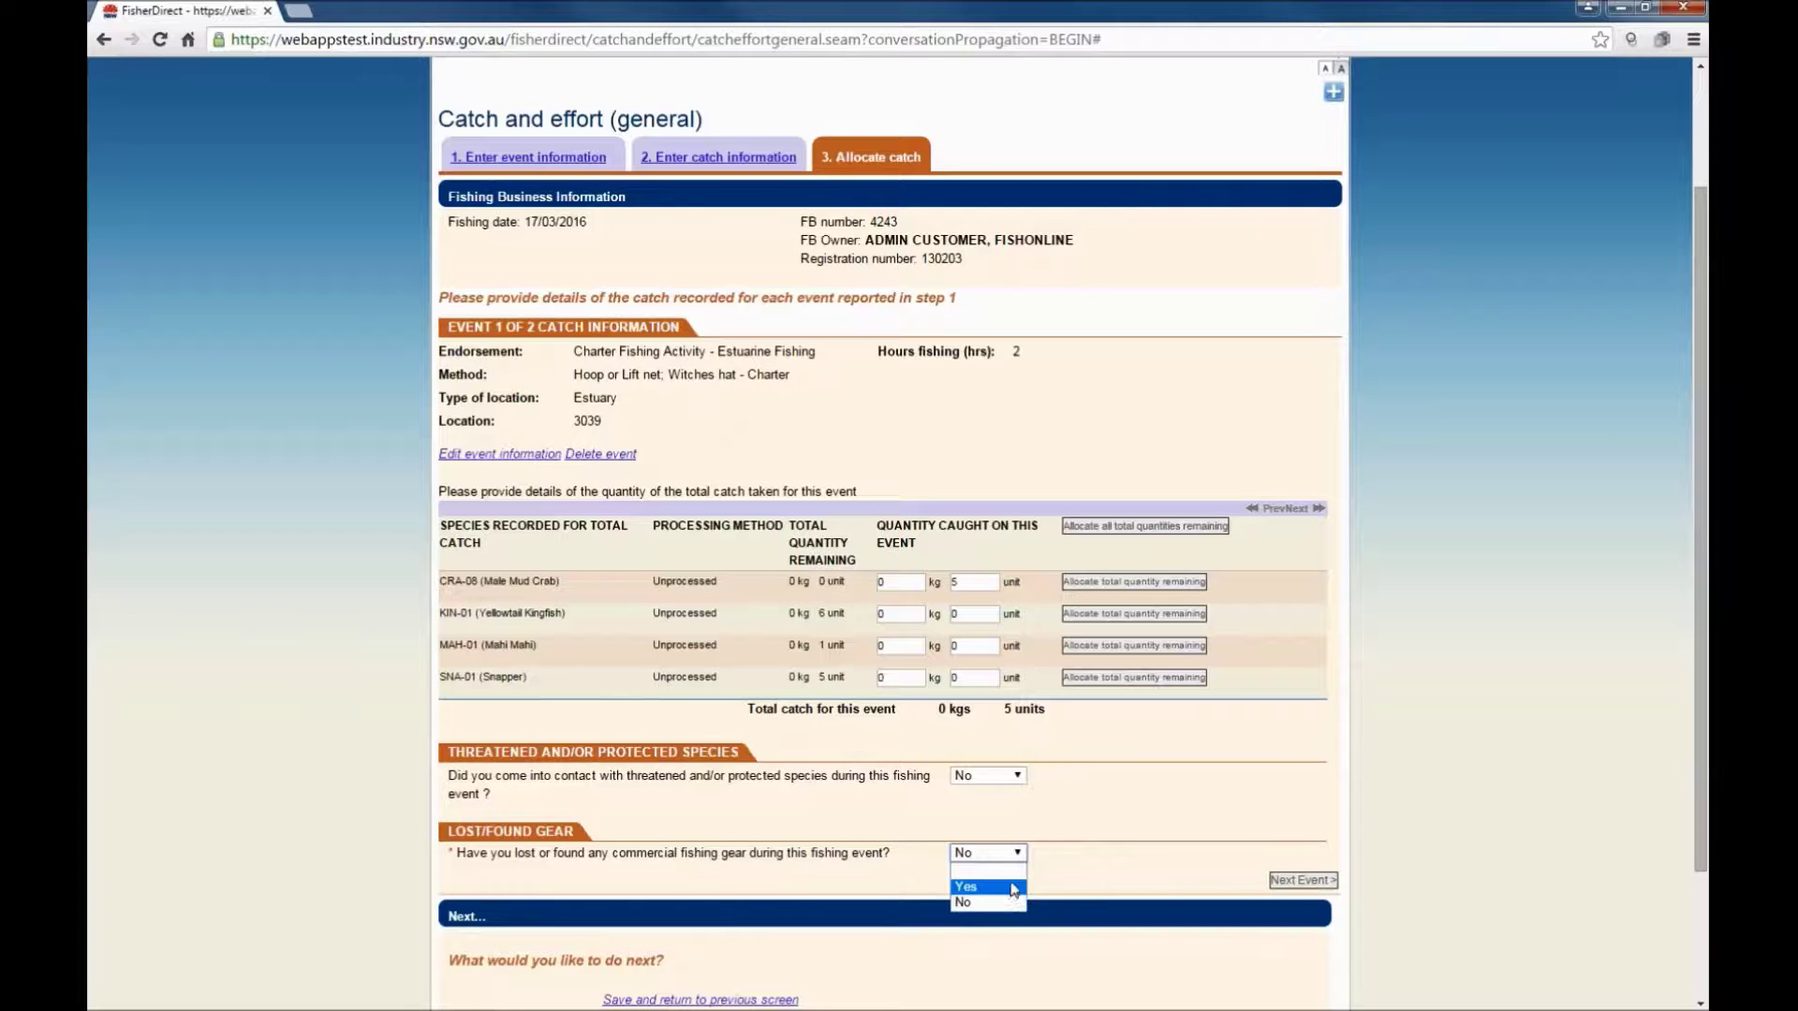
left_click(1065, 877)
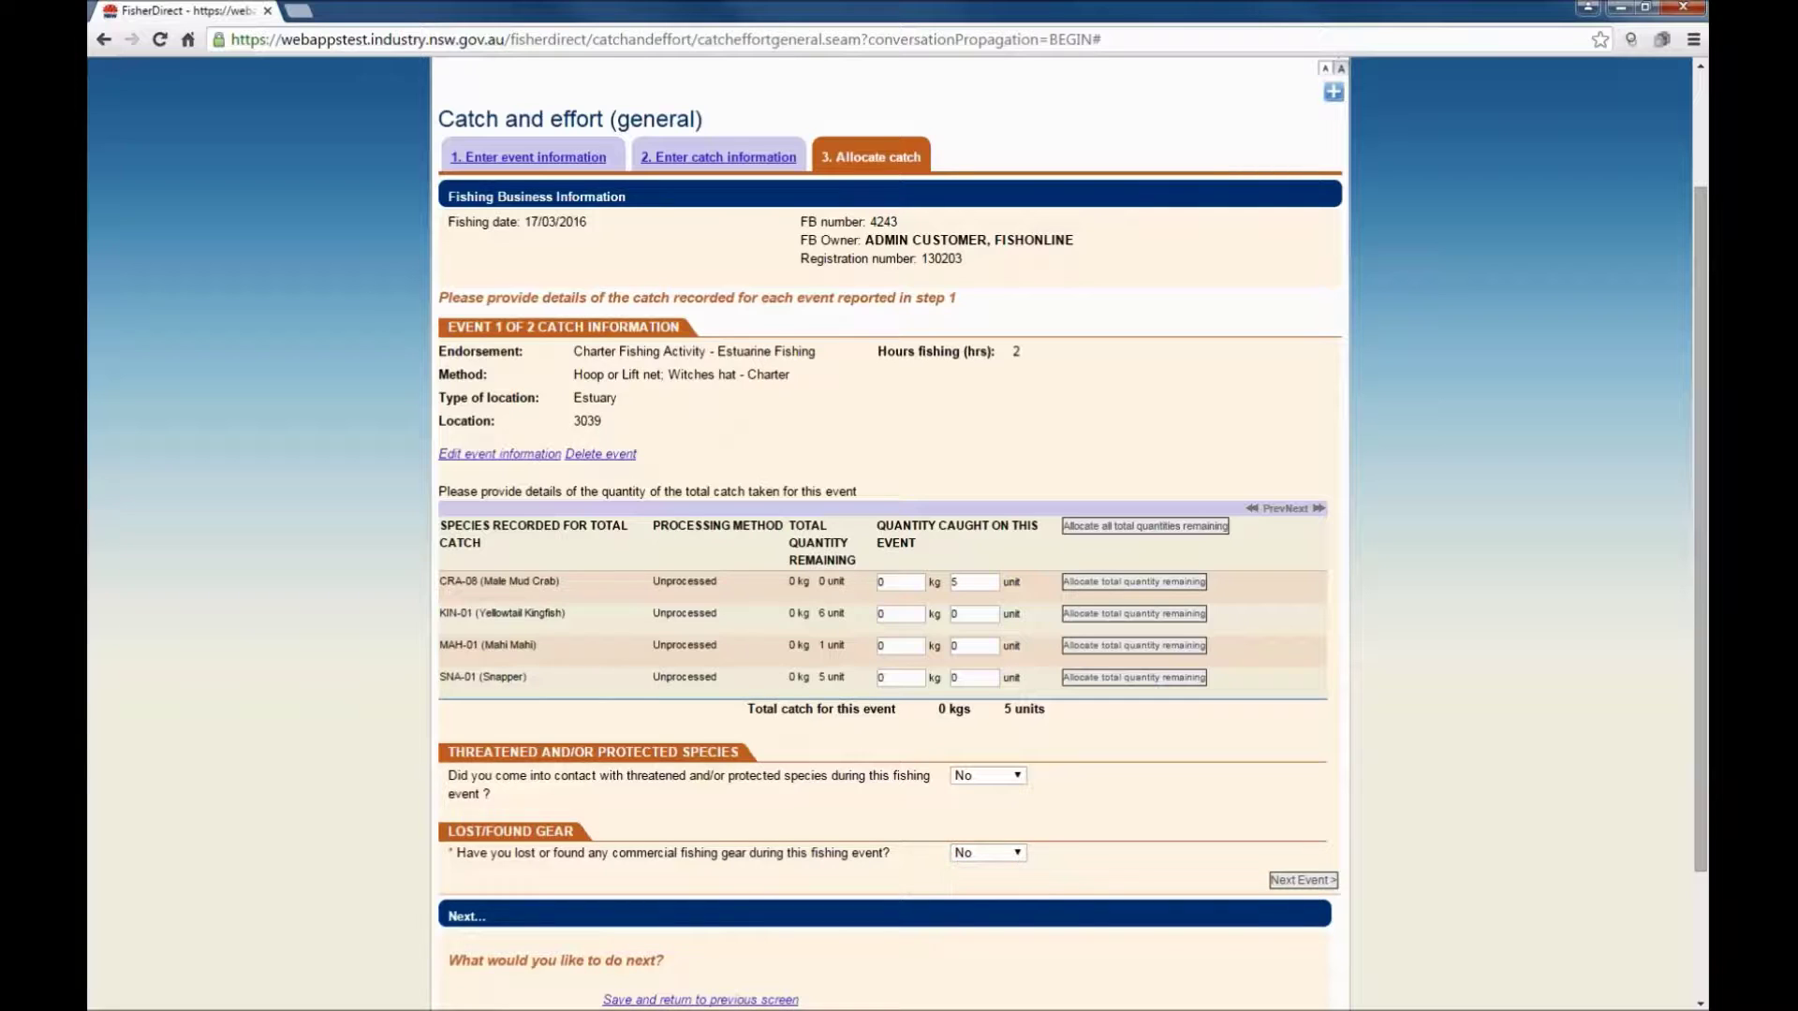
Allocate all total quantities remaining to Event 2 and continue to the report's confirmation page.
left_click(1300, 880)
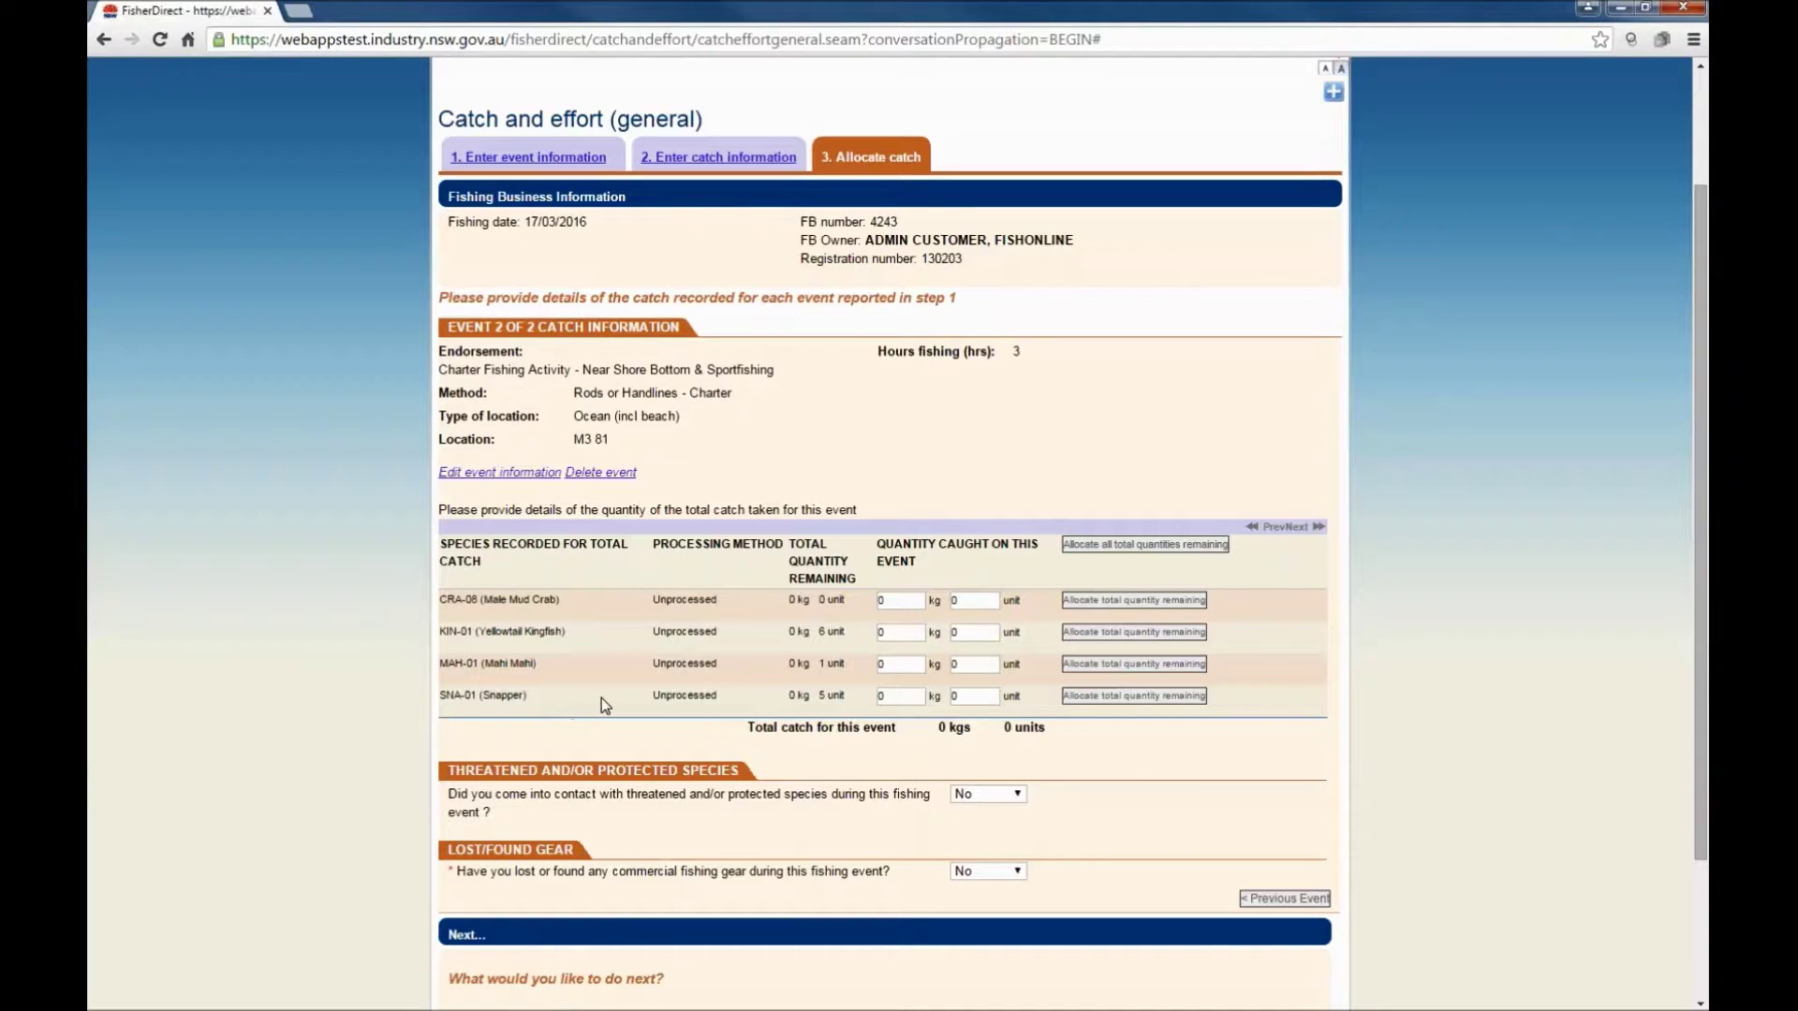
left_click(1115, 543)
left_click_drag(1702, 817, 1702, 949)
left_click(656, 941)
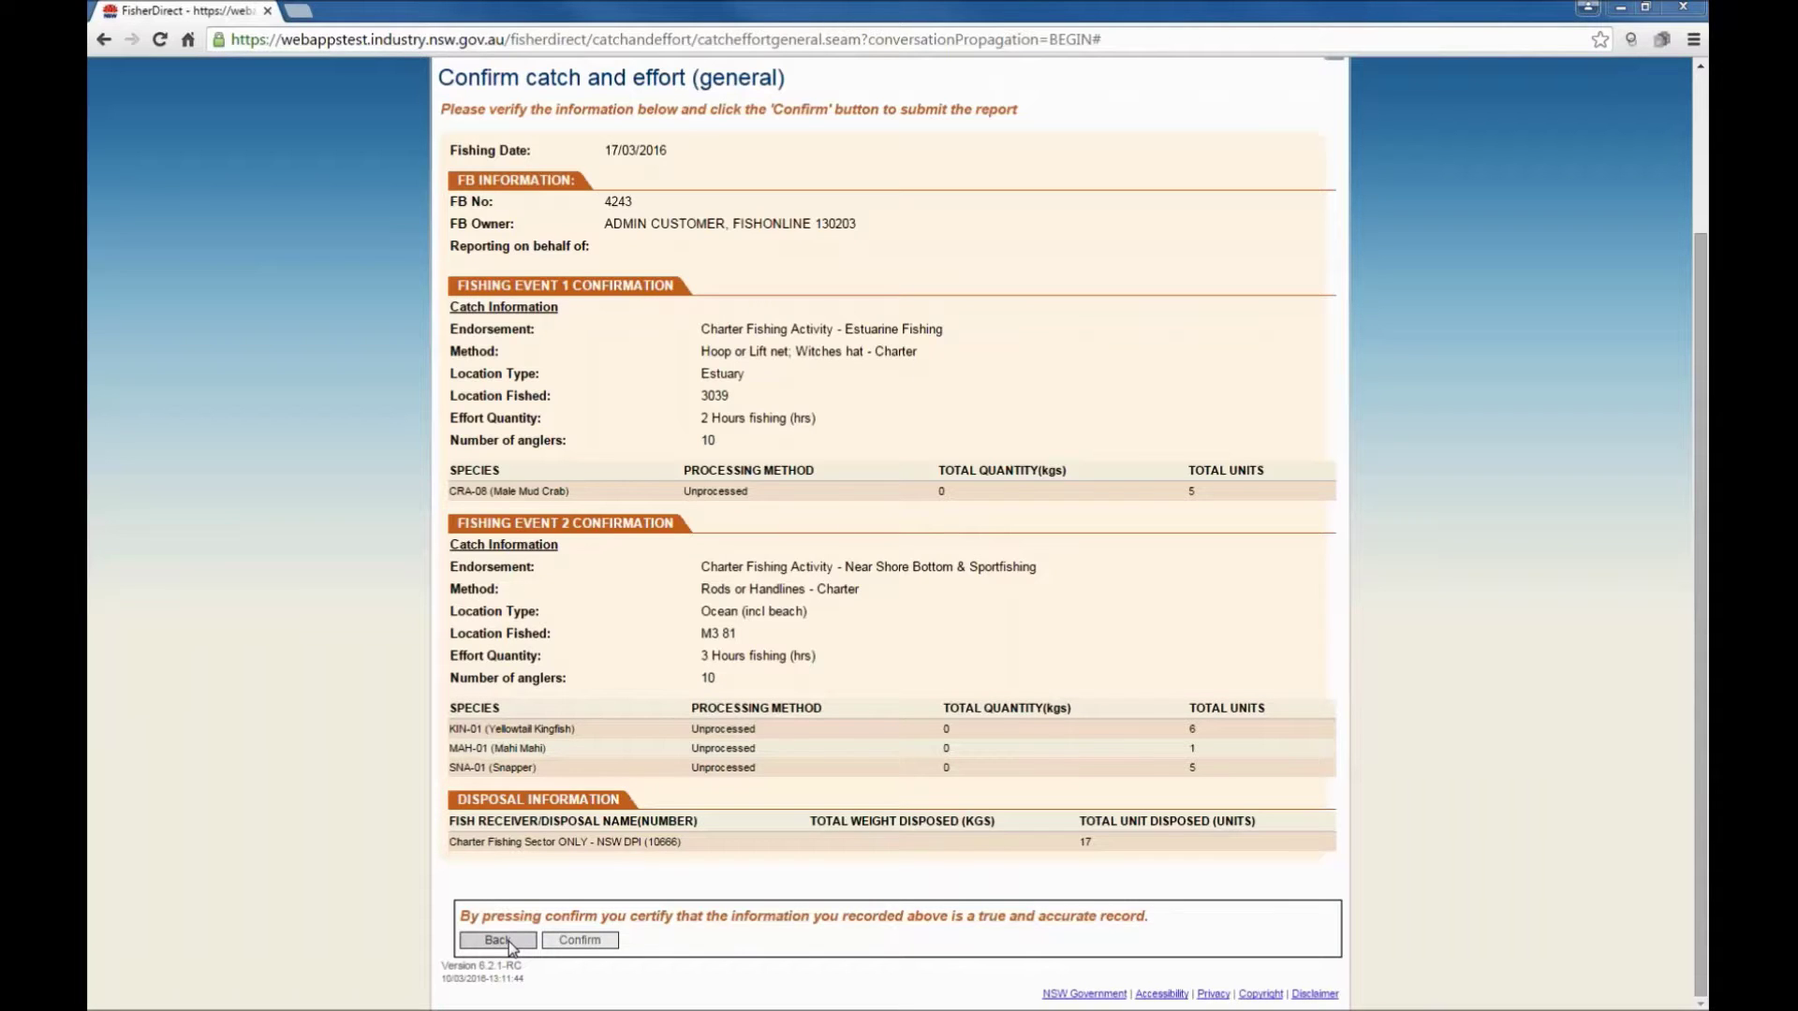
Confirm the catch and effort report to submit it, then return to the home page.
left_click(579, 940)
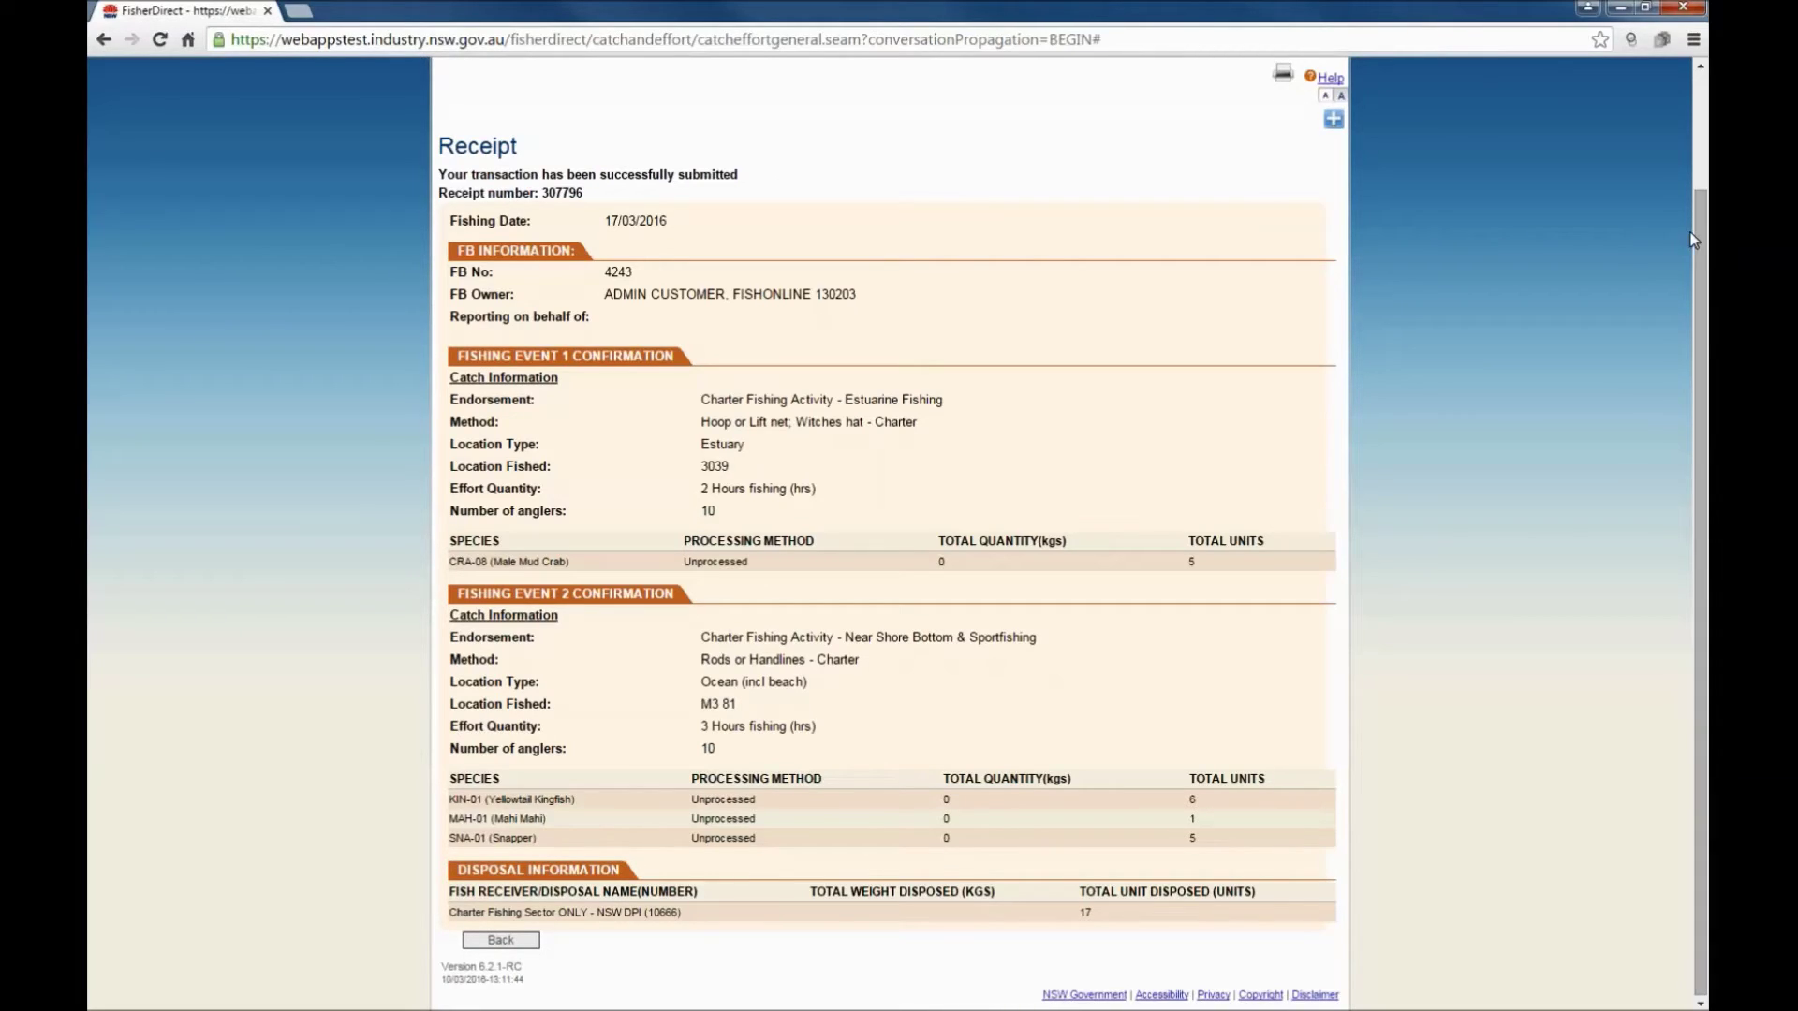
scroll(1700, 223, "up", 2)
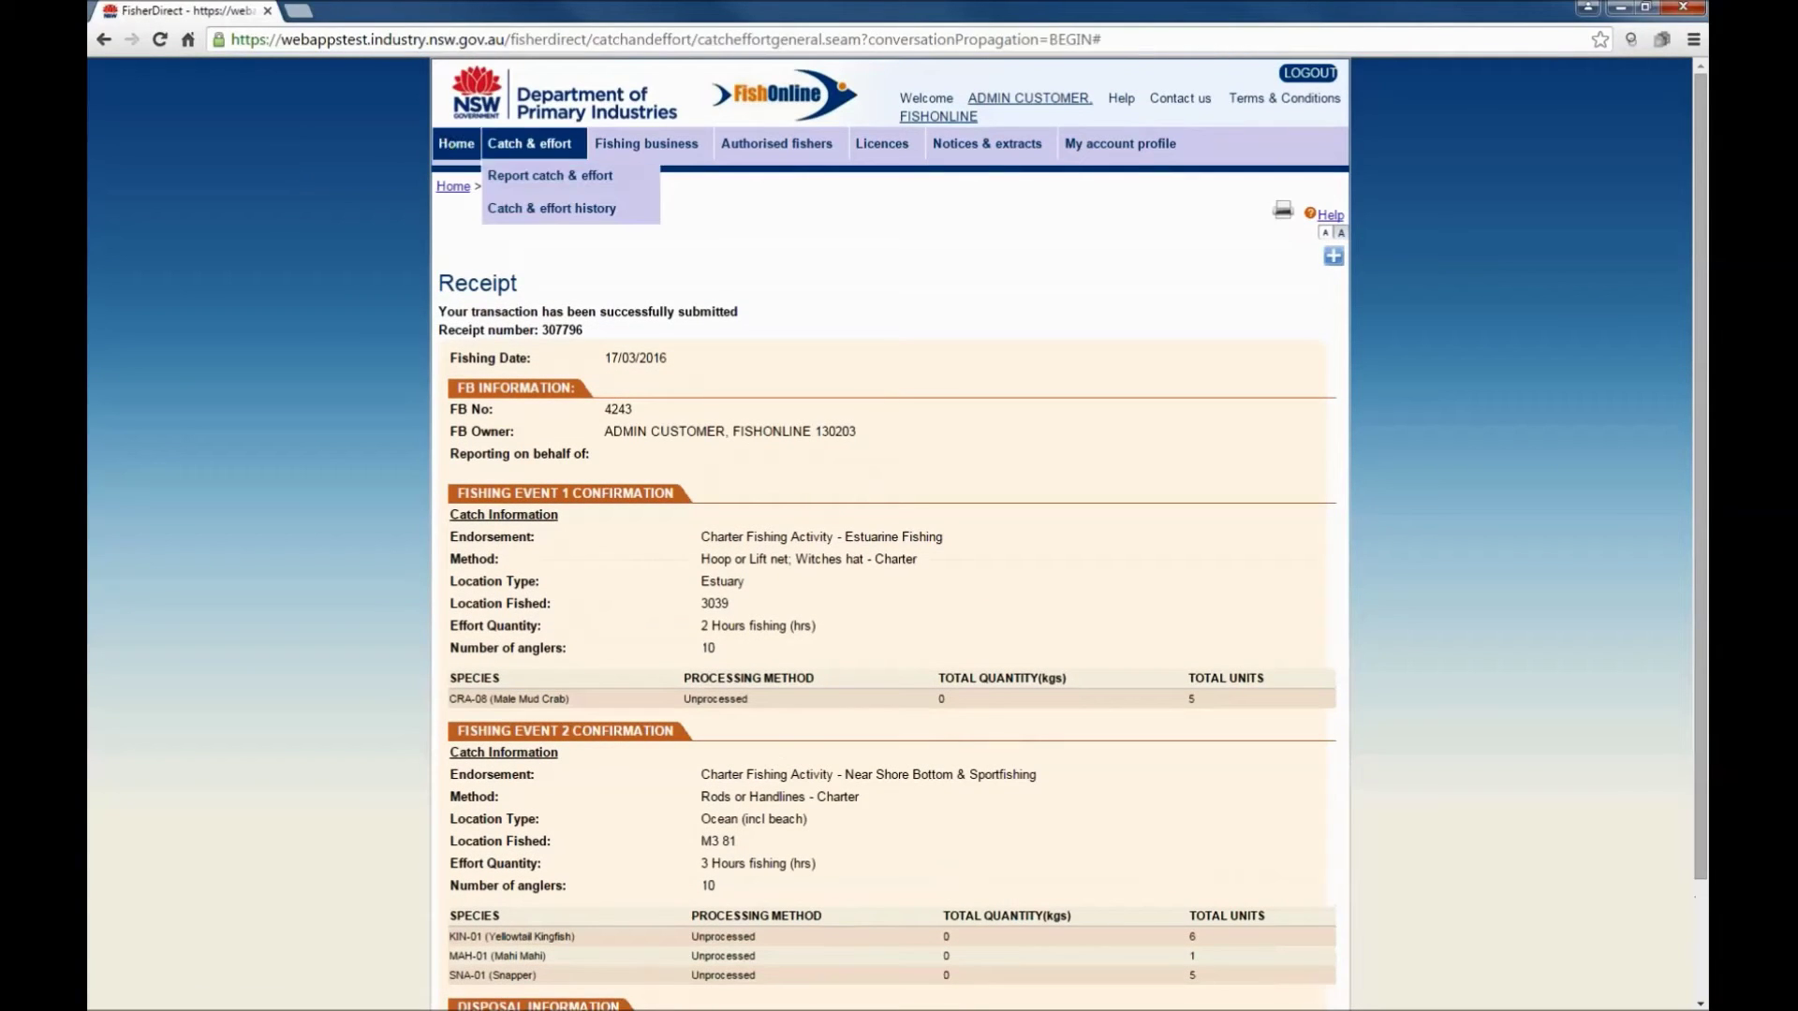
left_click(448, 148)
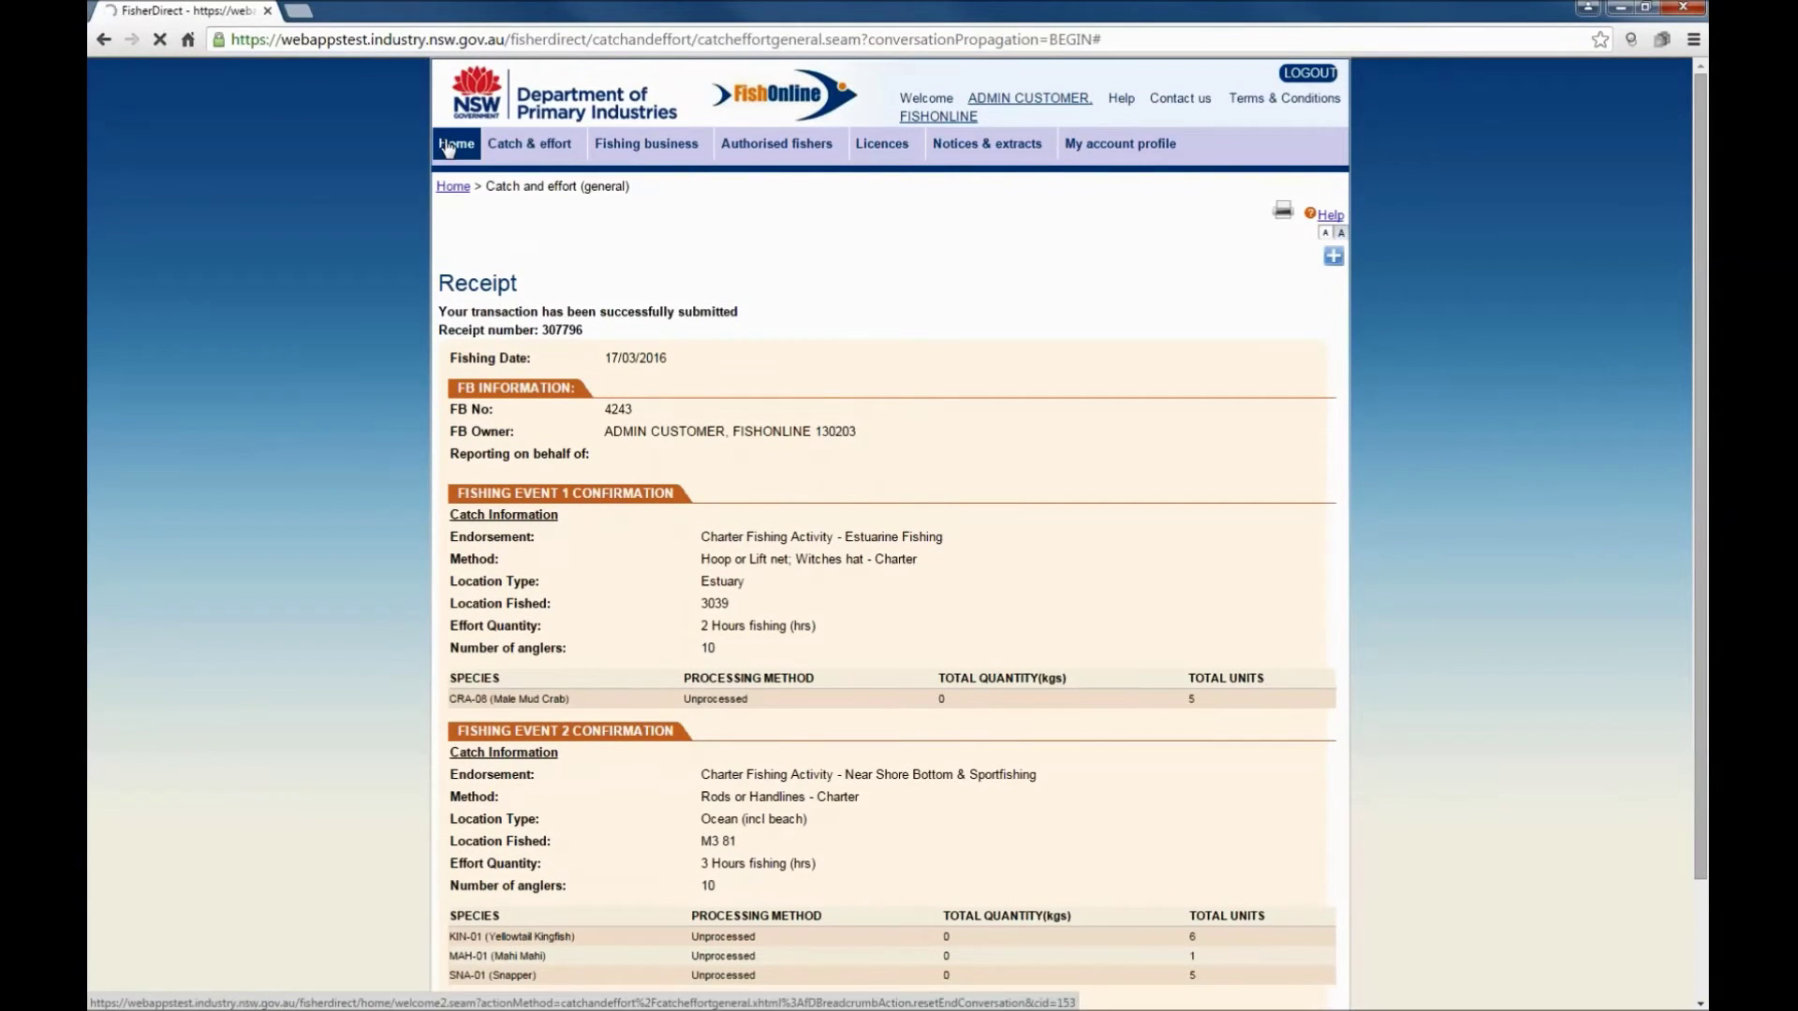